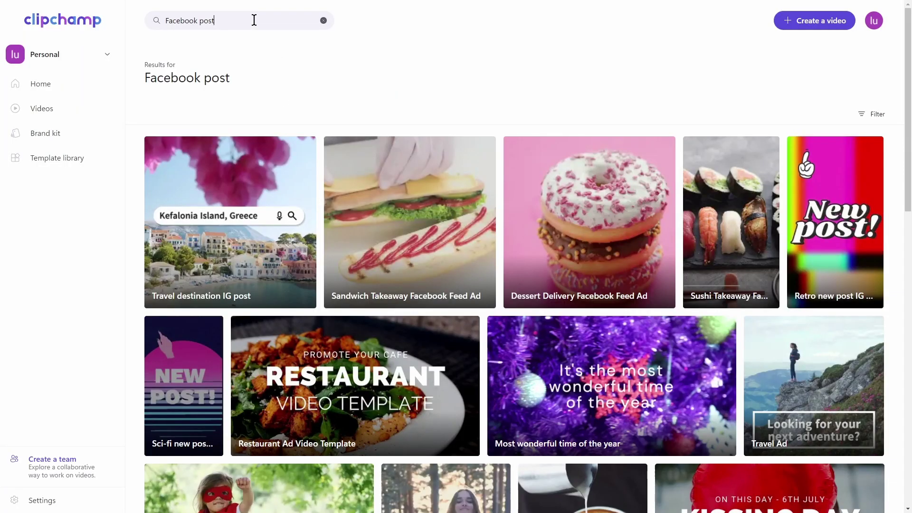
Step: View the YouTube and then the IGTV template results from the search suggestions
left_click(255, 20)
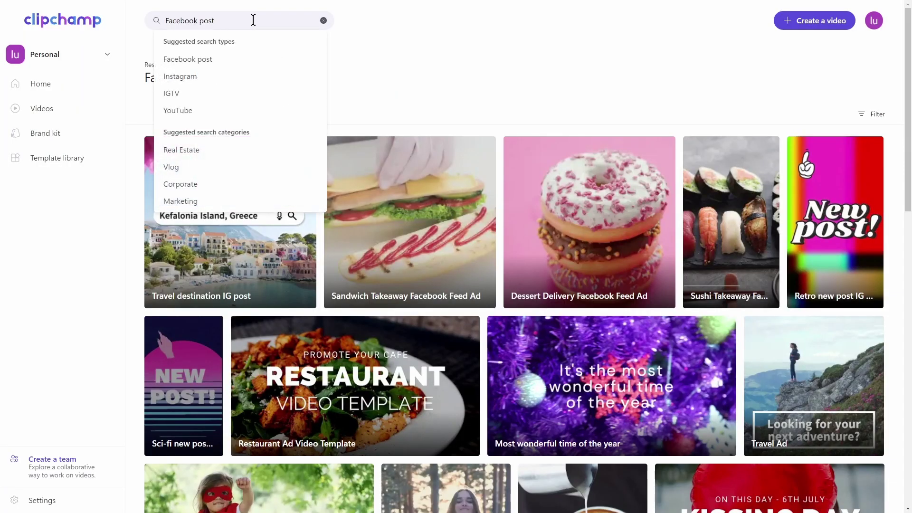
left_click(184, 111)
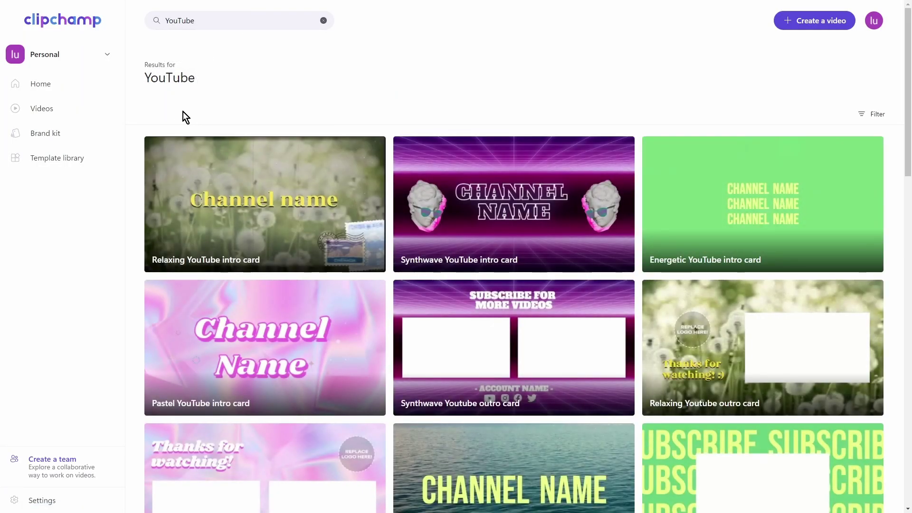
left_click(240, 19)
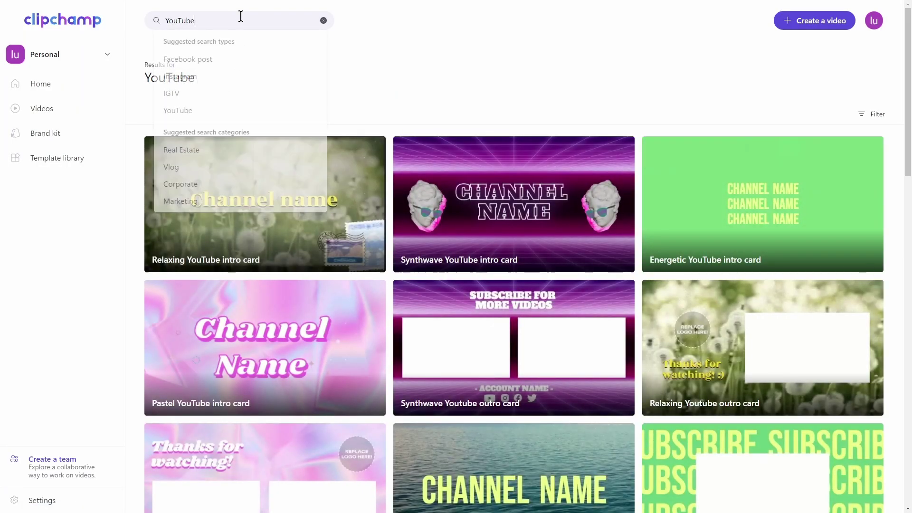
left_click(184, 91)
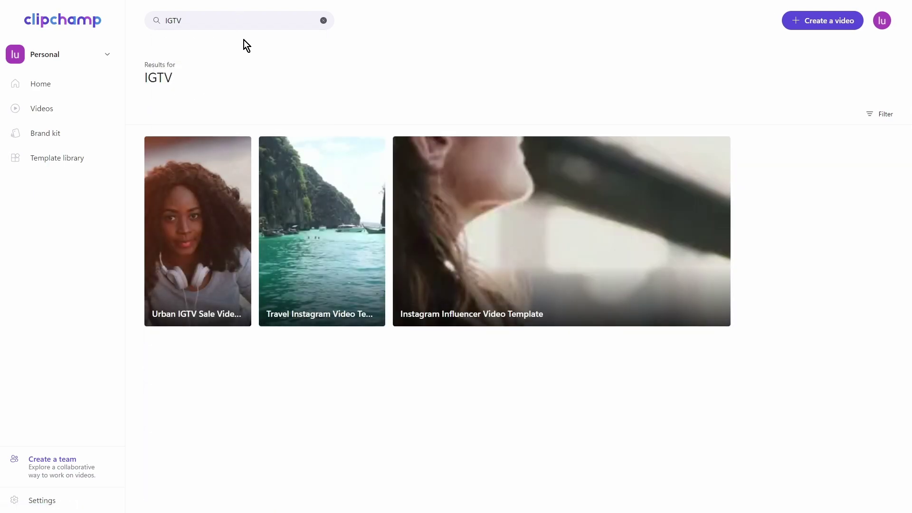
Step: Browse the Marketing template results from the suggested searches
left_click(242, 22)
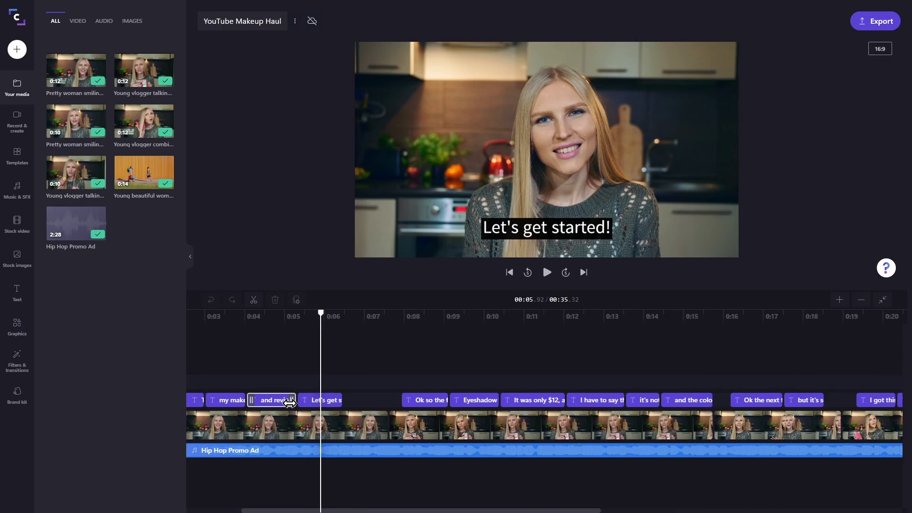
scroll(290, 403, "up", 2)
left_click_drag(326, 509, 738, 511)
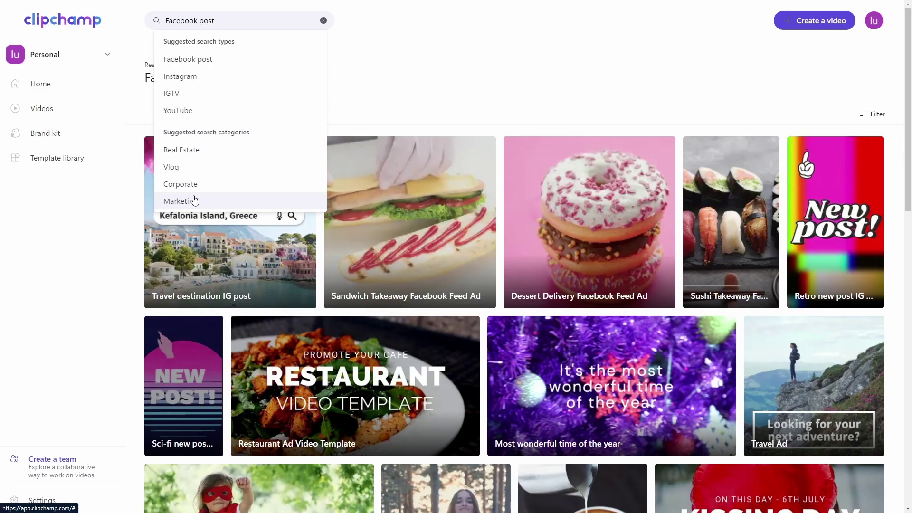
left_click(194, 199)
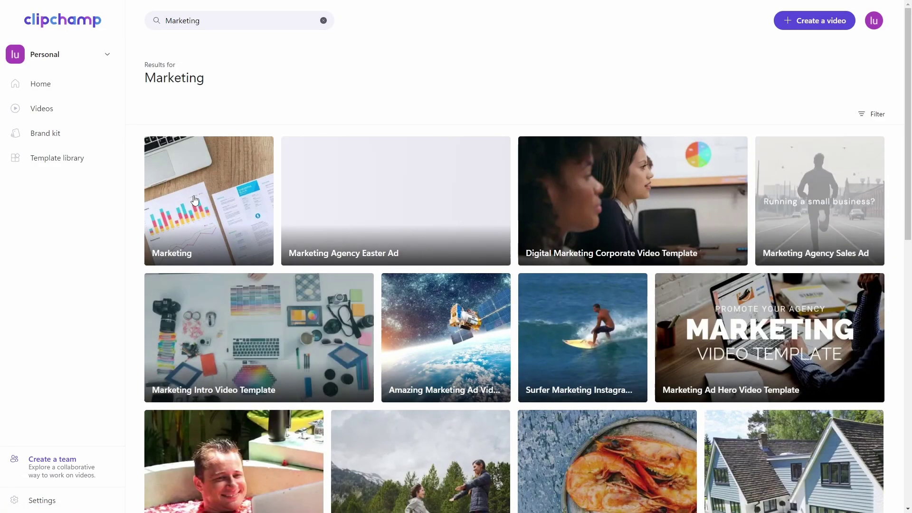
left_click(266, 21)
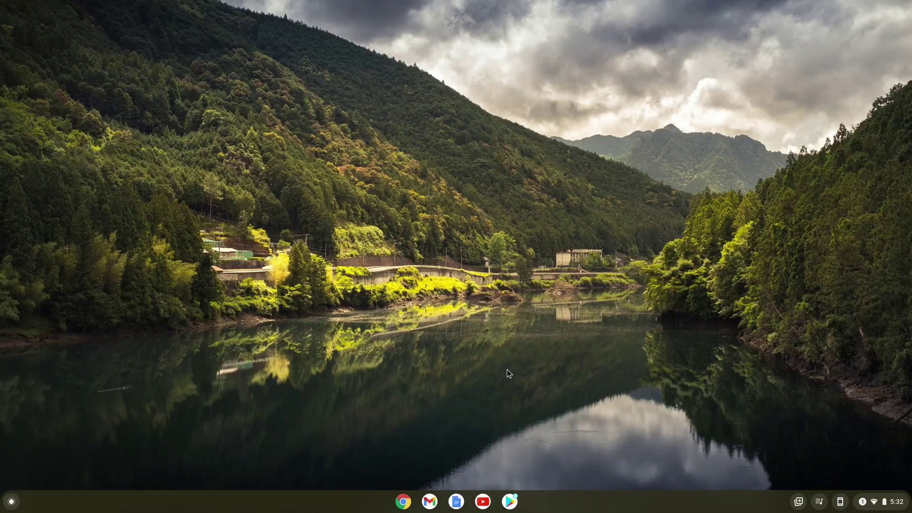
Step: Search the Play Store for 'clipchamp' and install Clipchamp - Video Editor
left_click(509, 506)
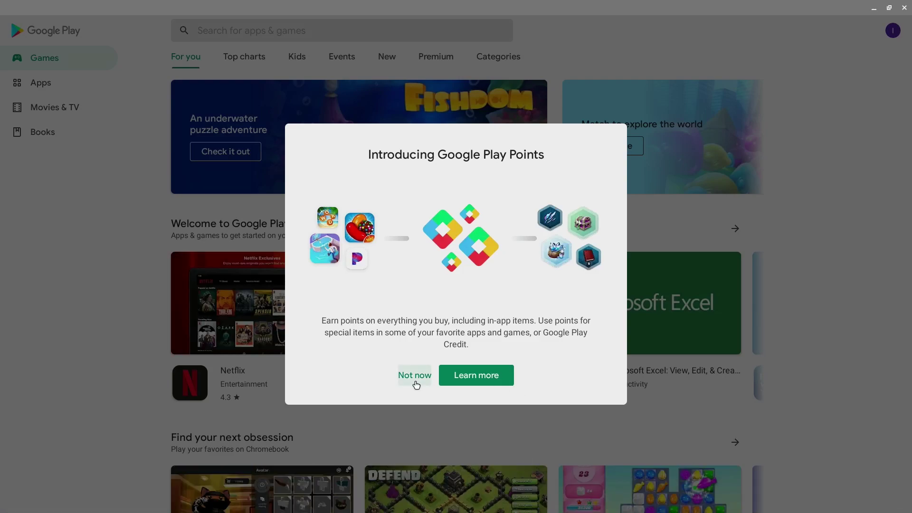
left_click(415, 378)
left_click(315, 23)
type("clipchamp")
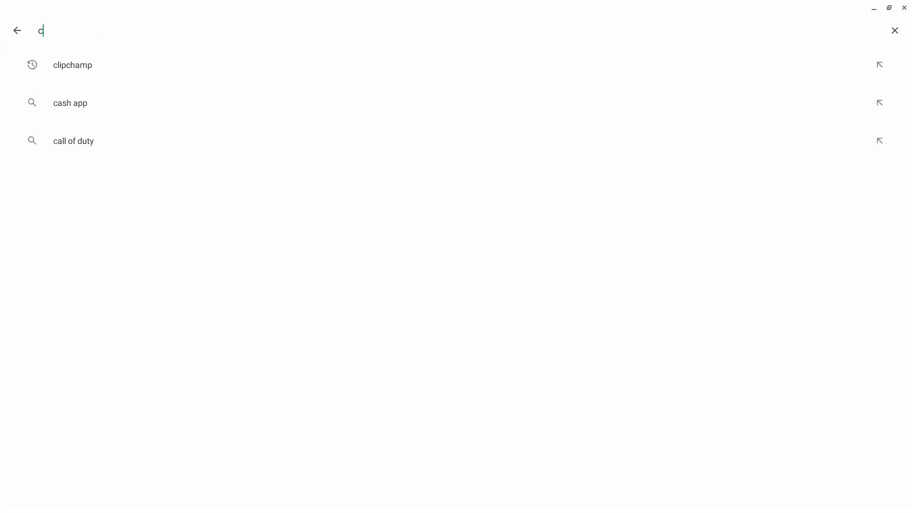
key("Return")
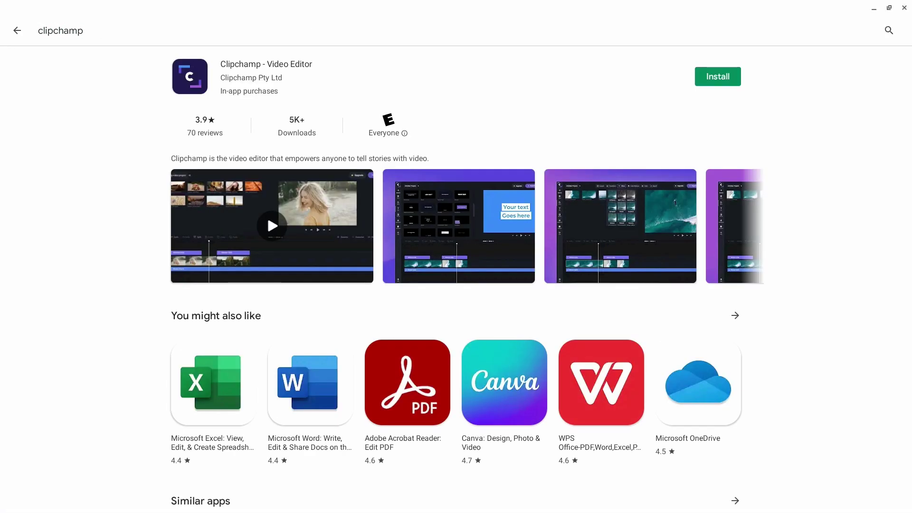
left_click(723, 79)
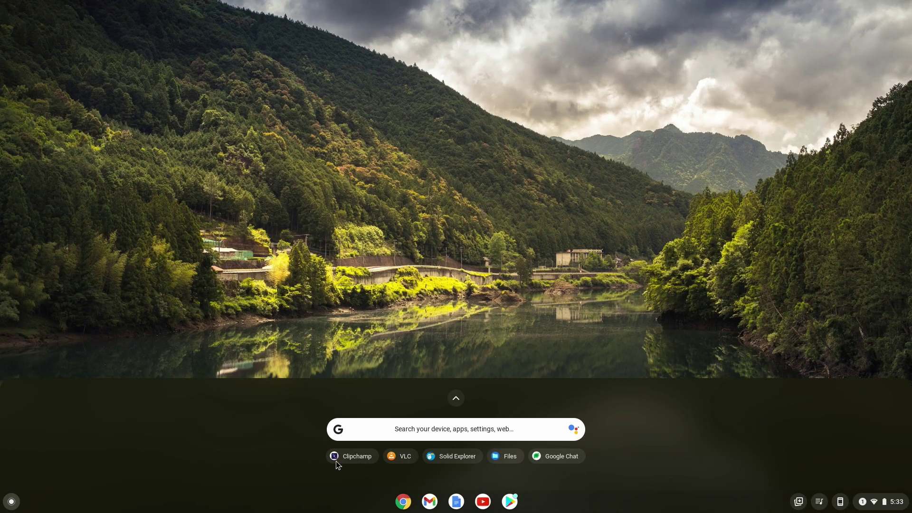
Step: Expand the launcher's full app grid and launch Clipchamp
left_click(447, 399)
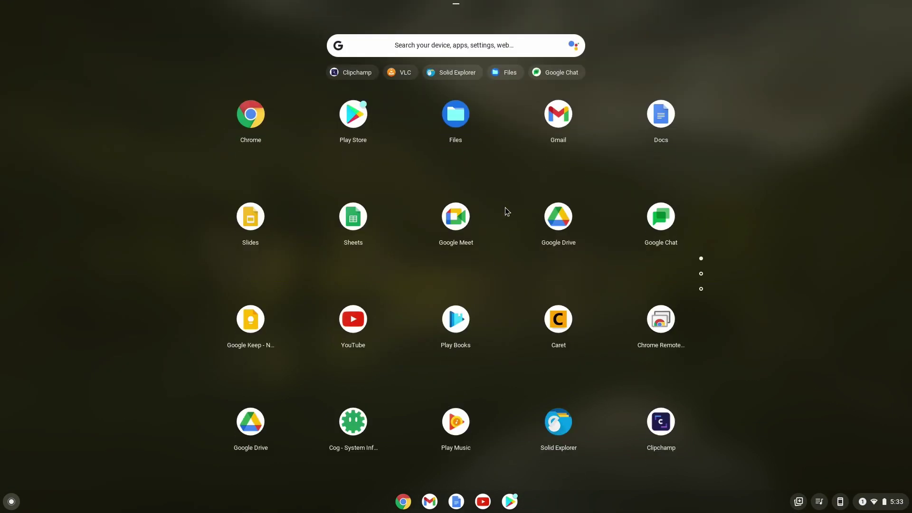
left_click(662, 425)
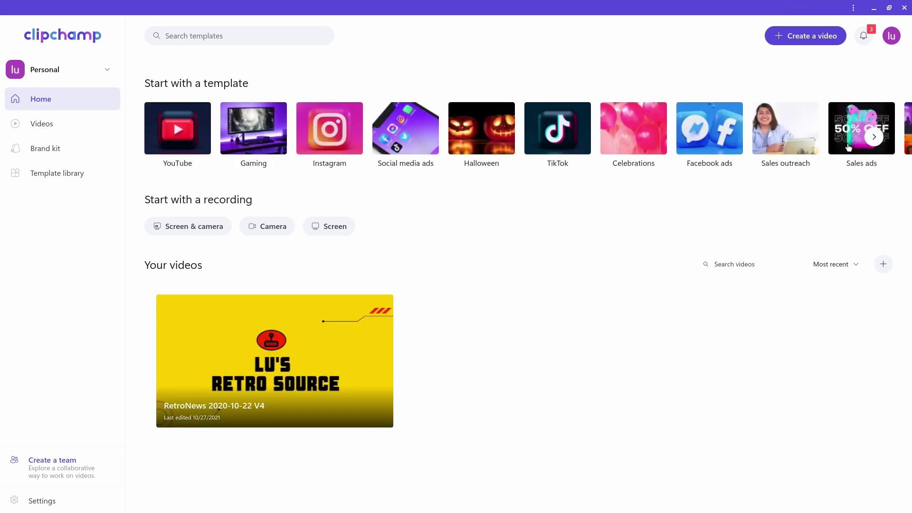
Step: Scroll through the template categories and back, then create a new blank video
left_click(874, 138)
left_click(874, 138)
left_click(163, 138)
left_click(164, 138)
left_click(788, 37)
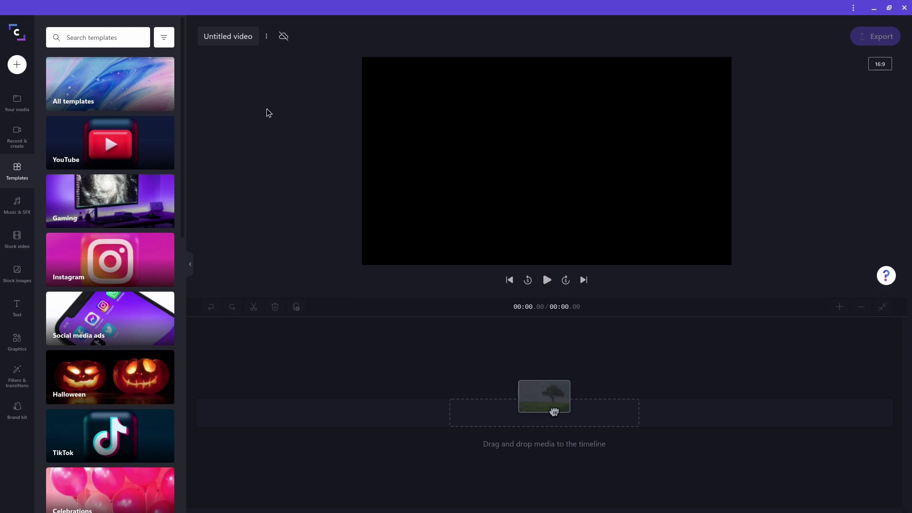
Step: Rename the untitled project to 'Chrome OS Upgrade Wed'
left_click(246, 36)
type("Chro")
type("me ")
type("OS Upgrade Wed")
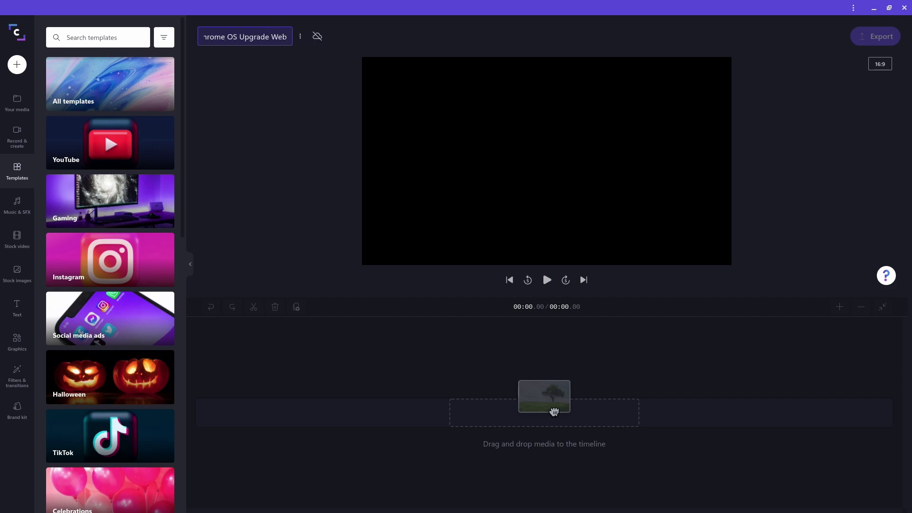
key("Return")
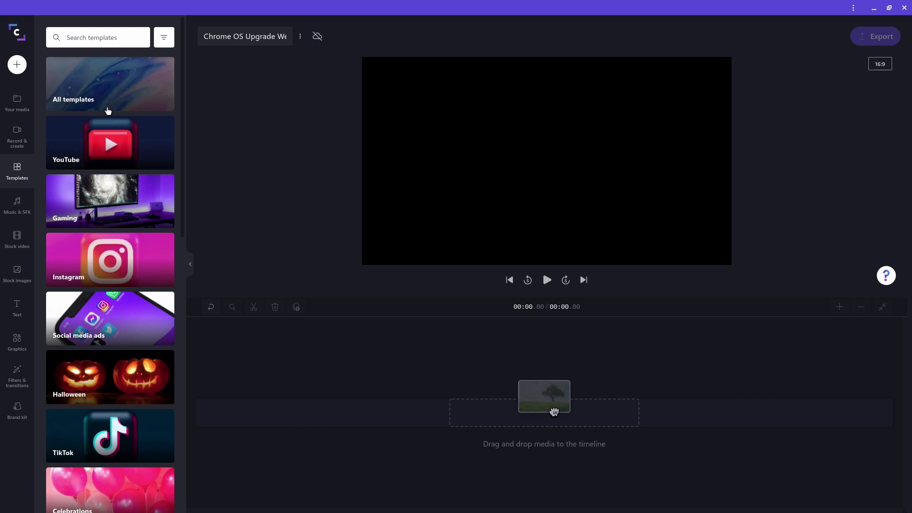
left_click(16, 66)
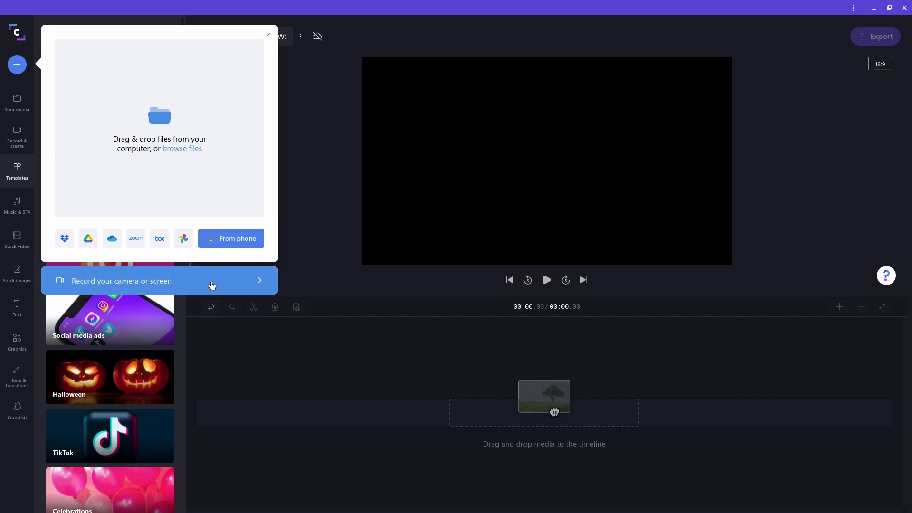
left_click(312, 97)
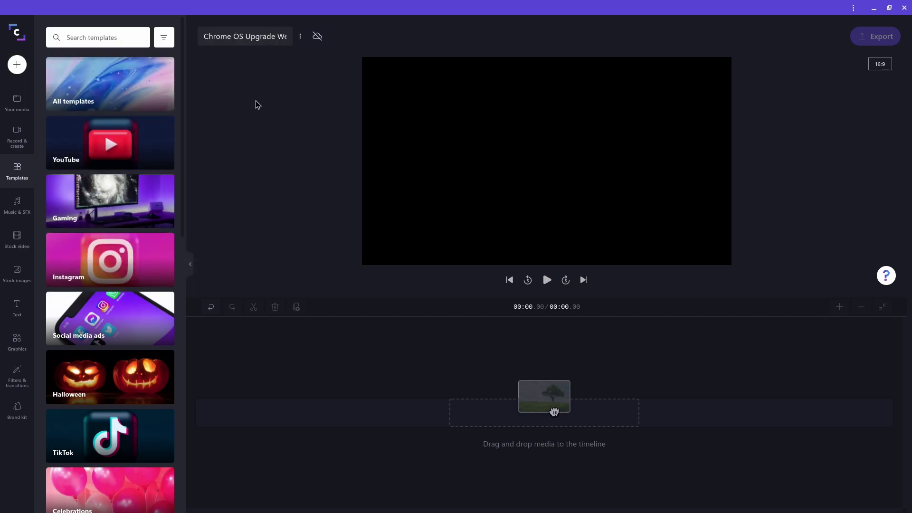
Step: Select all 22 files in the Files video folder and drag them into Clipchamp's media
key("alt+Tab")
key("alt+Tab")
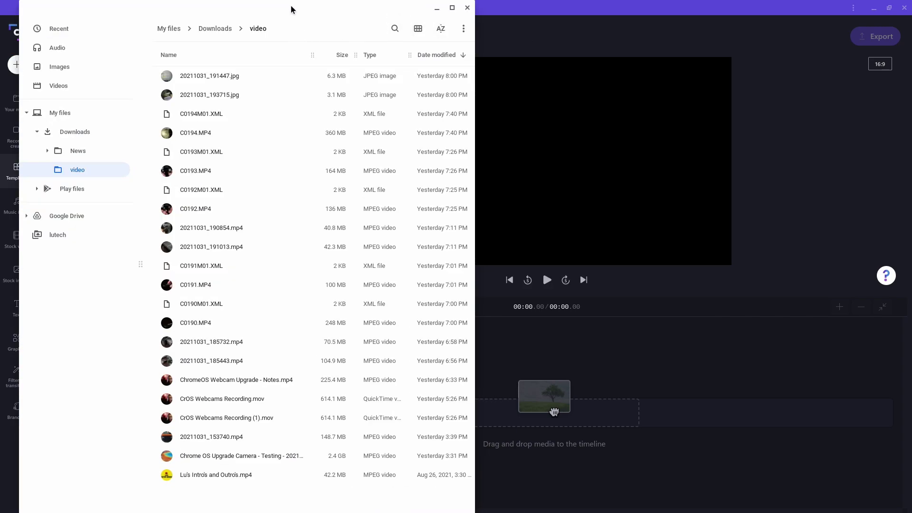
left_click_drag(291, 11, 716, 7)
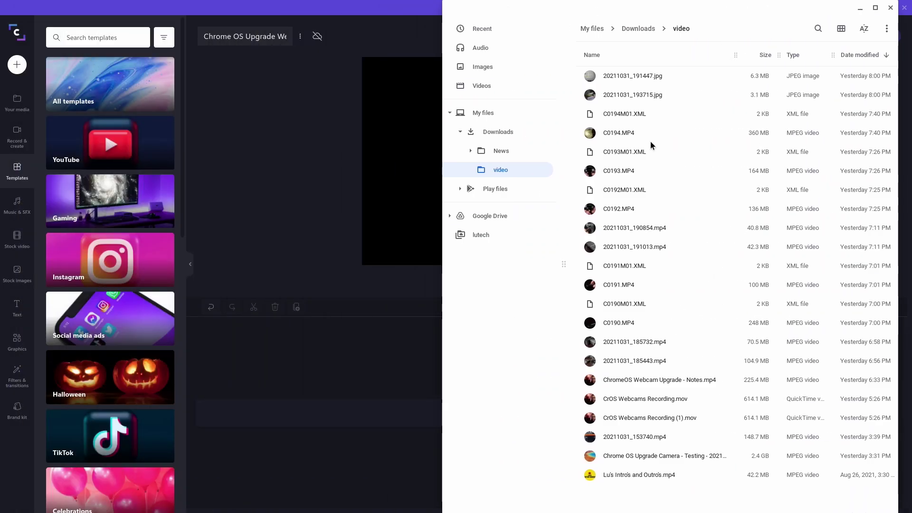
key("ctrl+a")
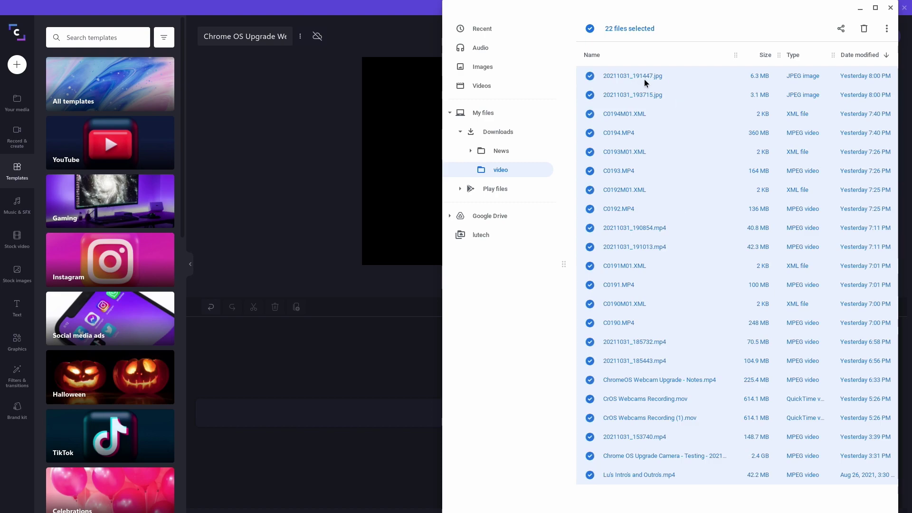
left_click_drag(646, 79, 125, 101)
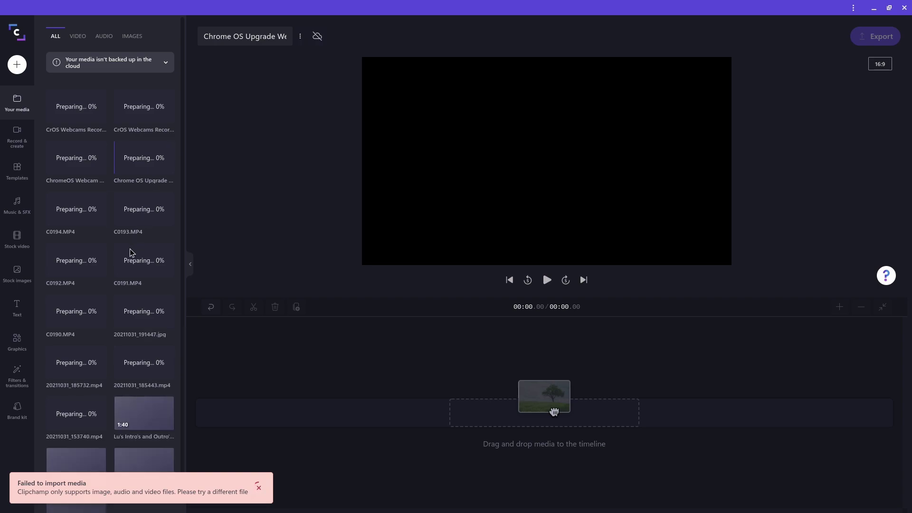
Step: Wait until every imported clip and photo shows its thumbnail and duration
mouse_move(140, 471)
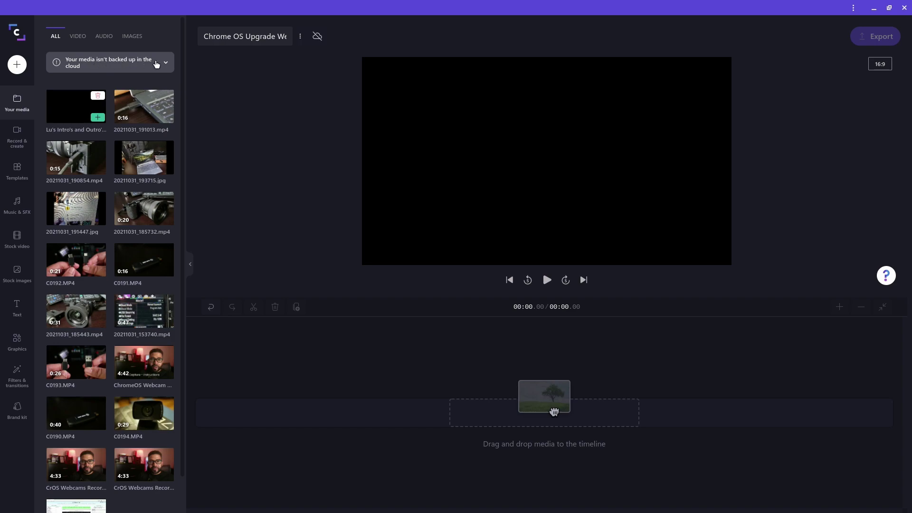
Step: Turn on cloud backup for the project media and watch the backup details
left_click(318, 37)
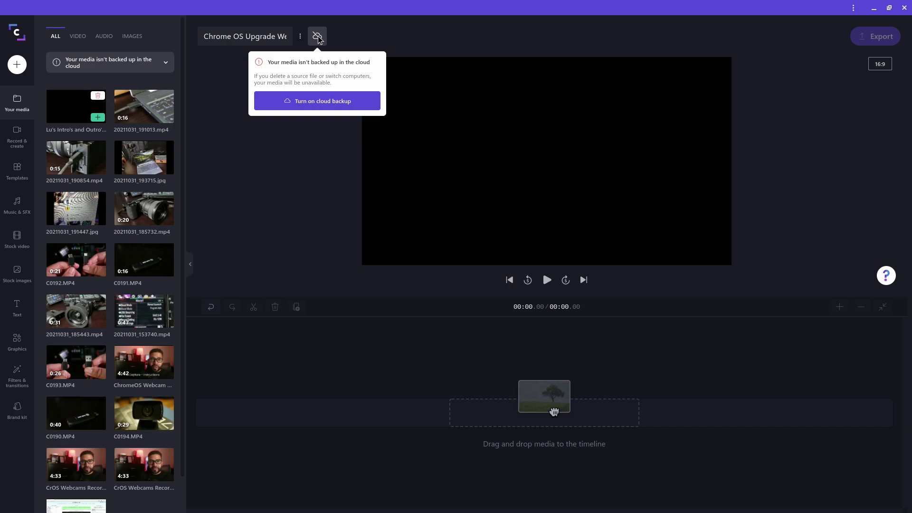
left_click(308, 102)
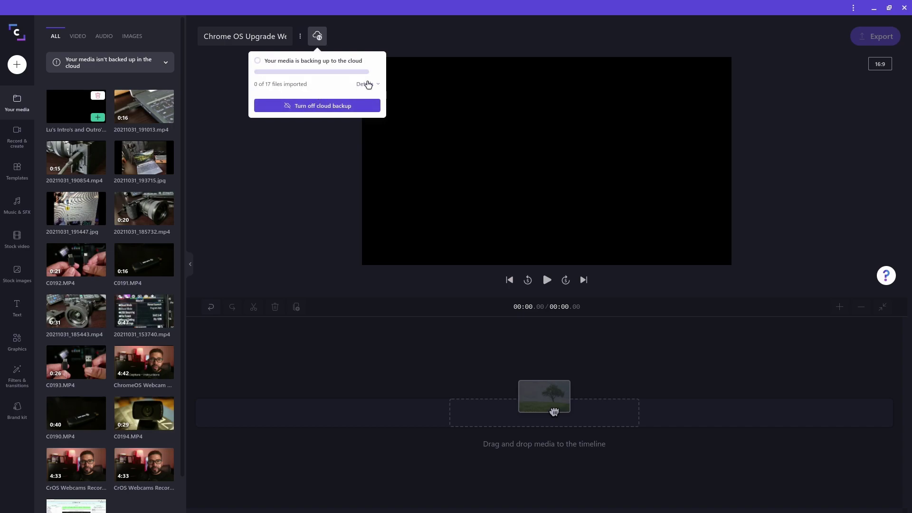
left_click(380, 86)
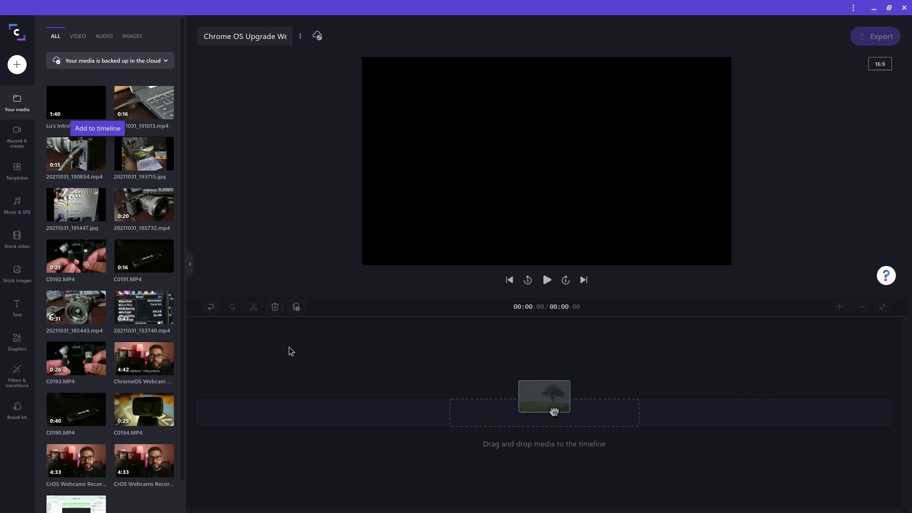
Step: Drag the intros and outros clip from Your media onto the empty timeline
mouse_move(79, 110)
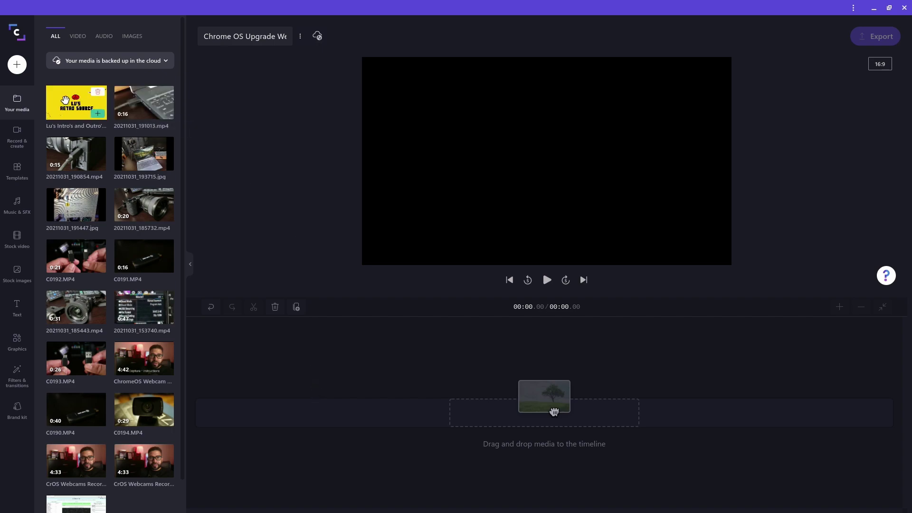
left_click_drag(74, 100, 219, 404)
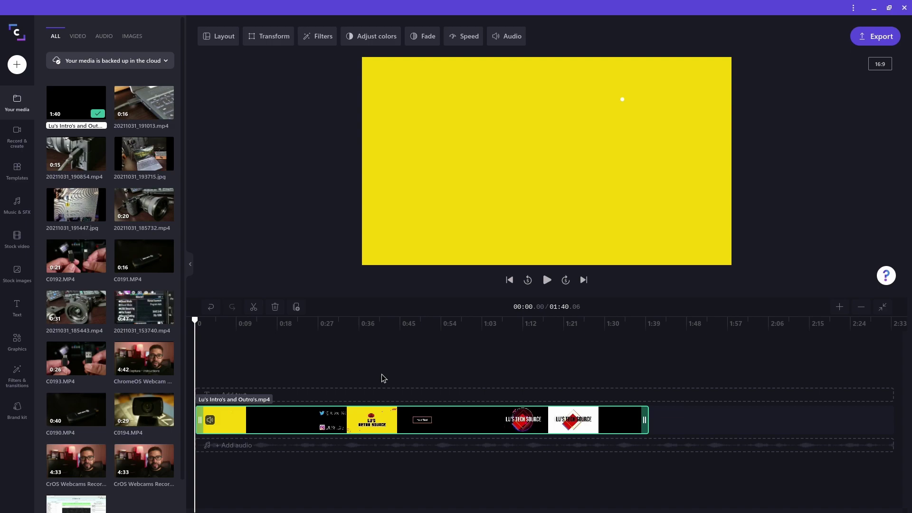
Step: Zoom the timeline in and pan back to the start of the clip
scroll(384, 379, "up", 8)
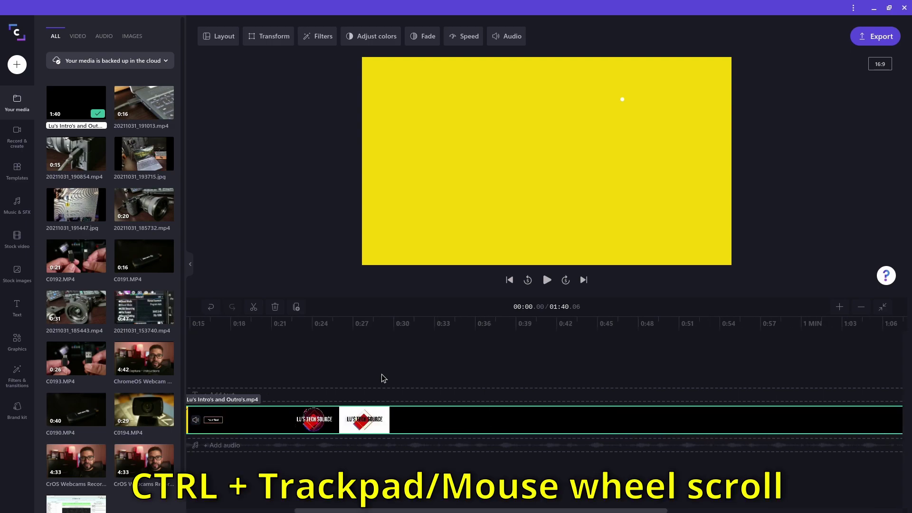
scroll(381, 374, "up", 5)
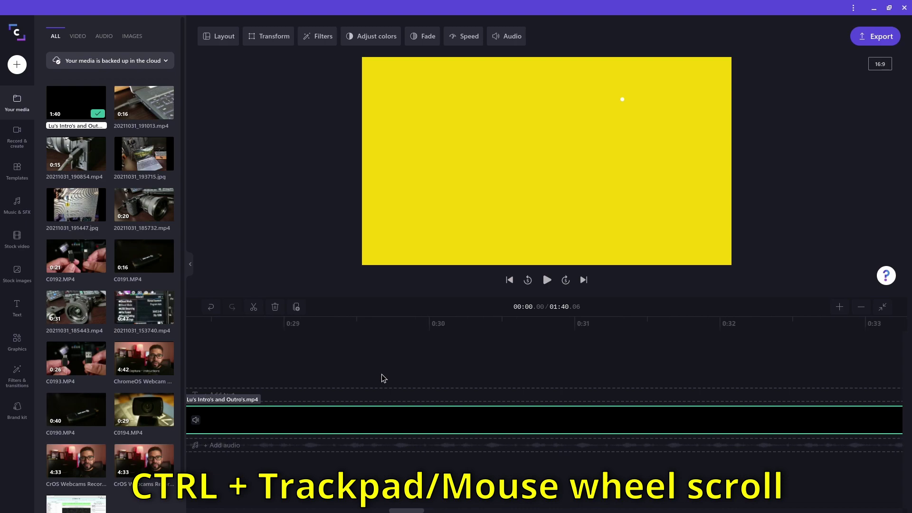
scroll(382, 374, "down", 5)
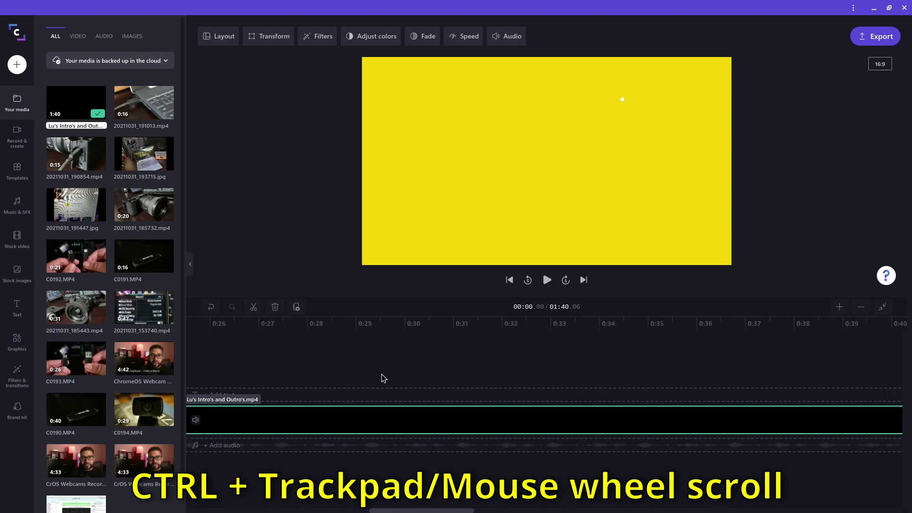
scroll(382, 374, "down", 6)
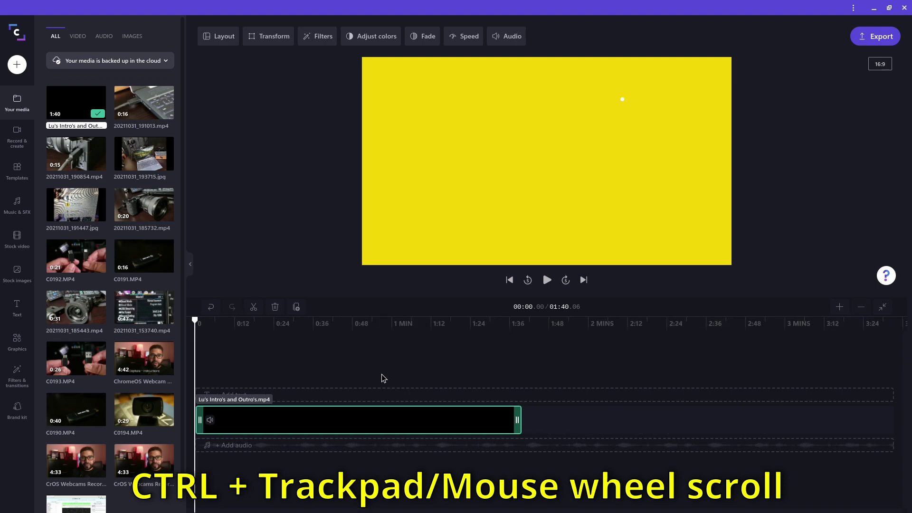
scroll(381, 375, "up", 4)
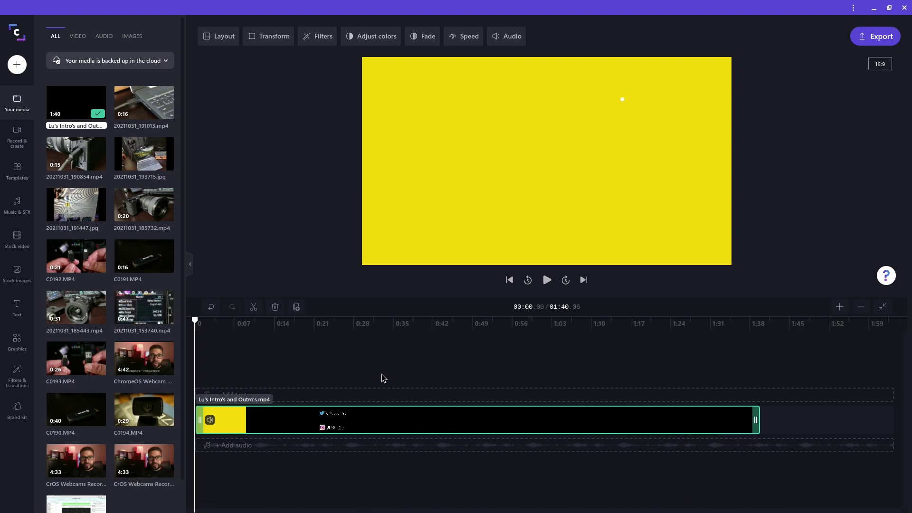
scroll(382, 374, "up", 2)
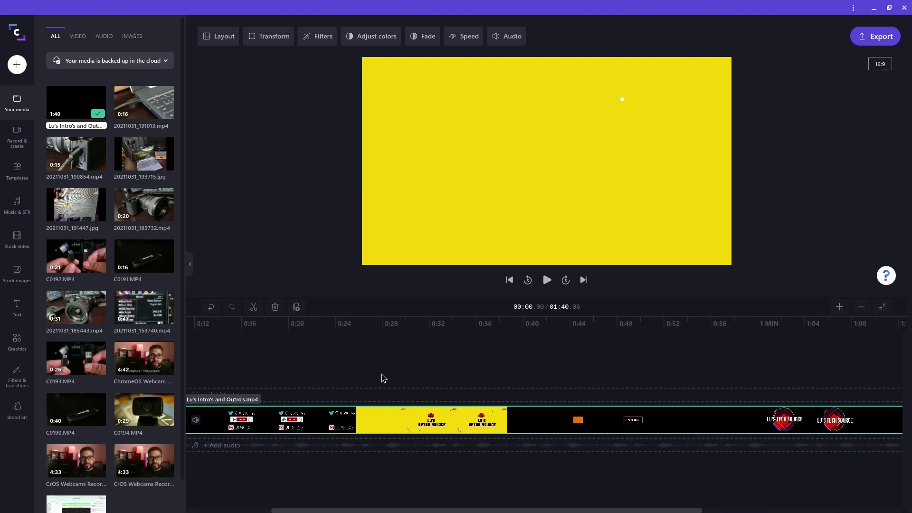
scroll(359, 386, "right", 5)
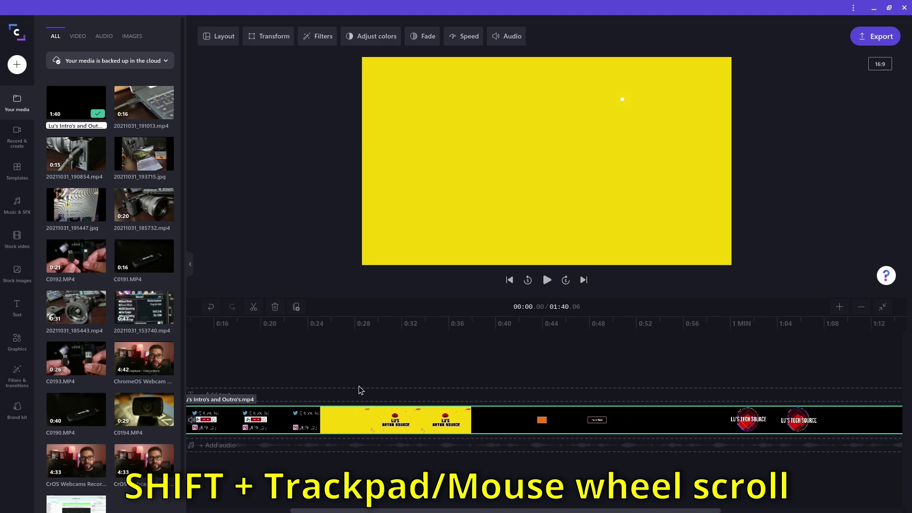
scroll(359, 389, "left", 8)
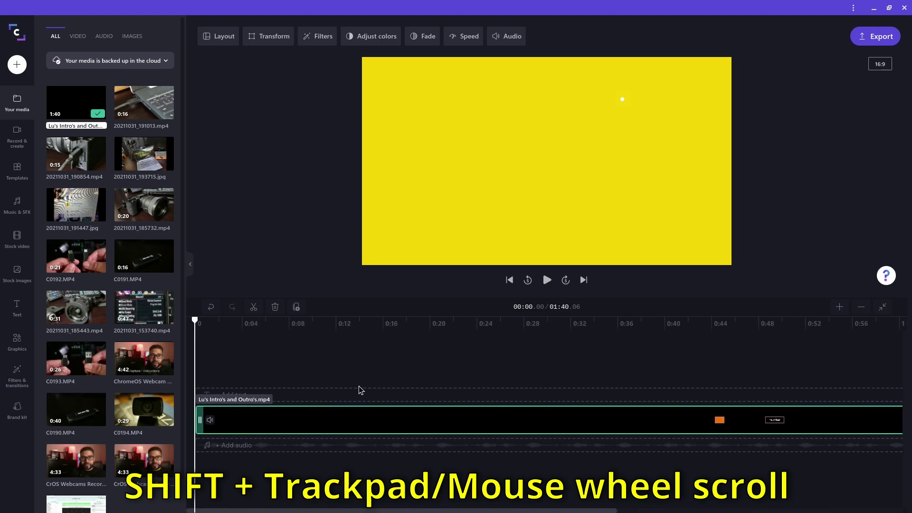
scroll(360, 388, "right", 3)
scroll(360, 390, "left", 3)
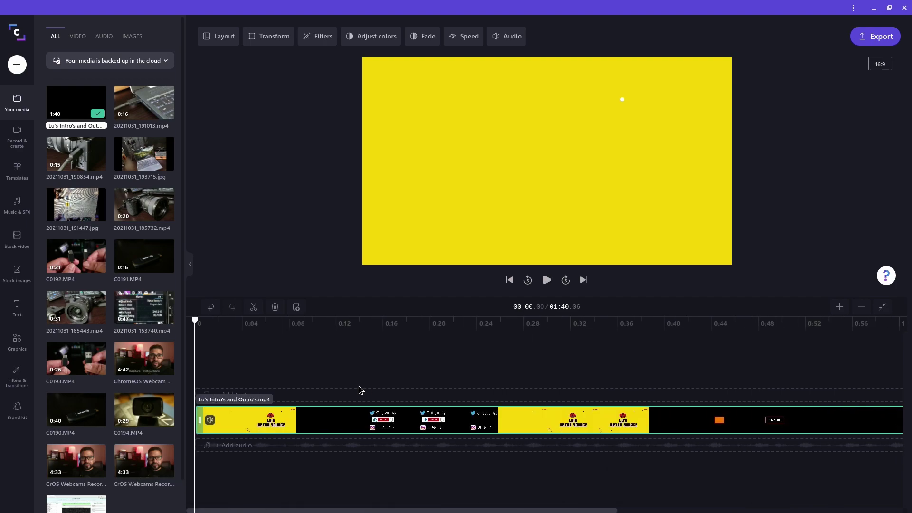
Step: Cue the preview near 0:16 on the subscribe frame and select the Lu's Intro's and Outro's clip
left_click(414, 365)
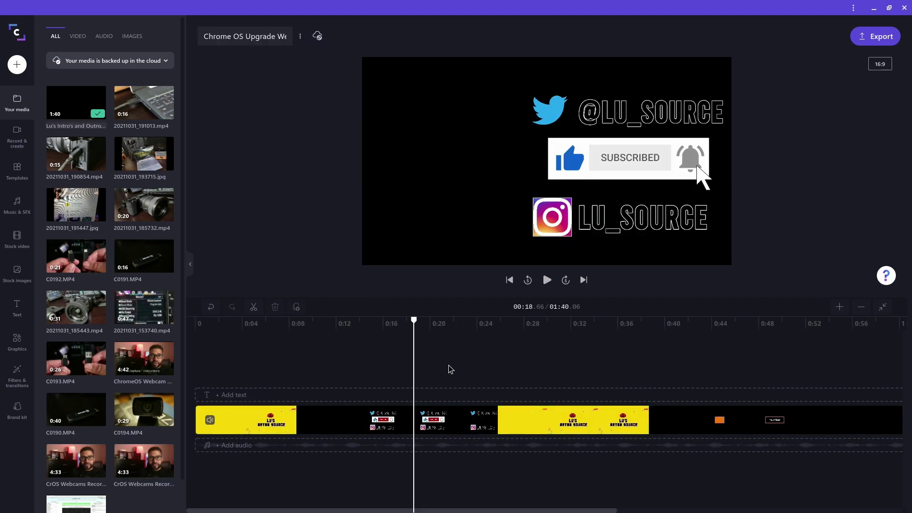
left_click(368, 367)
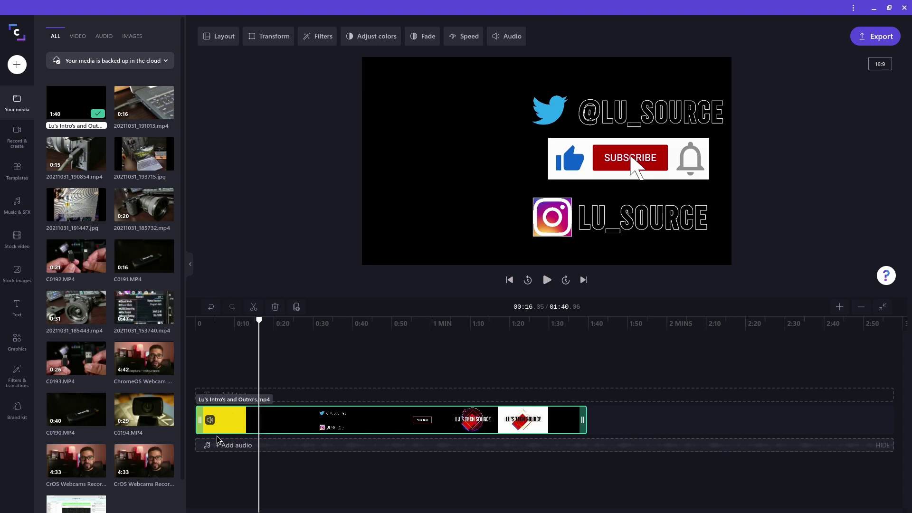
left_click(218, 439)
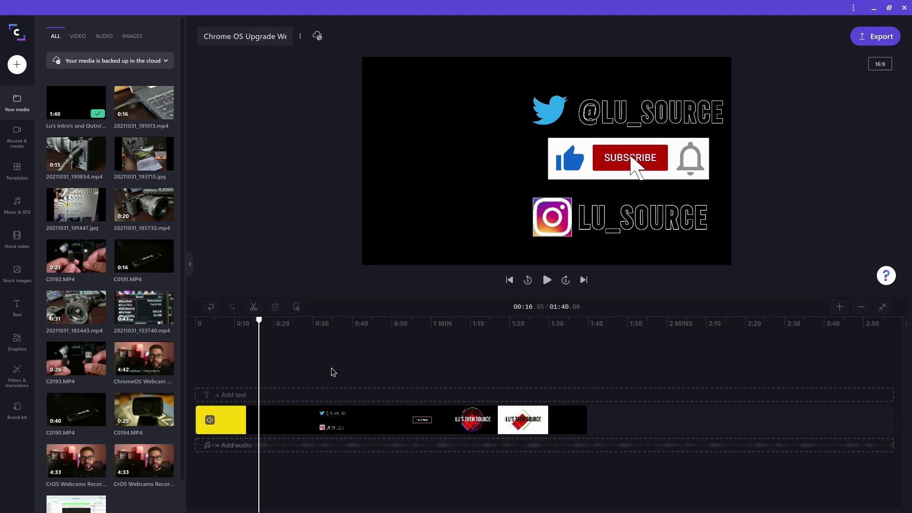
left_click(303, 427)
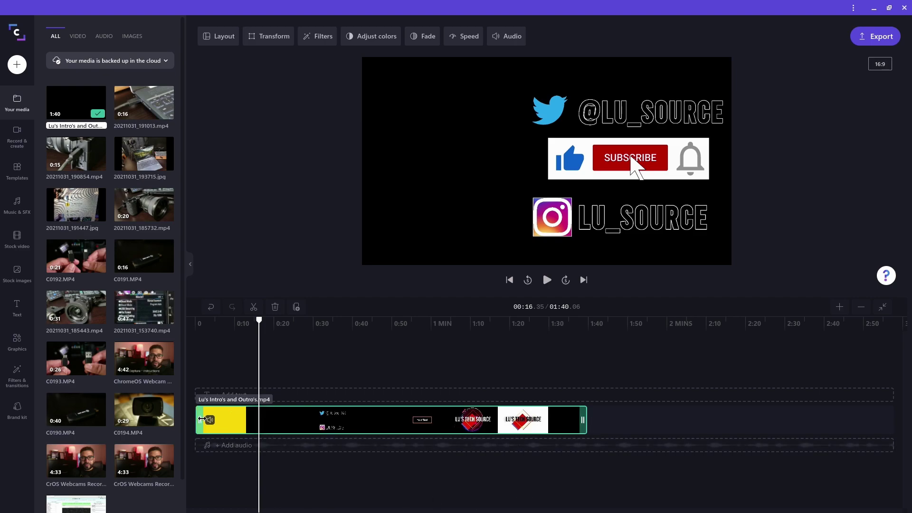
Step: Trim both ends of the intro and outro clip down to the 12.98-second AMD fan section
left_click_drag(201, 419, 406, 434)
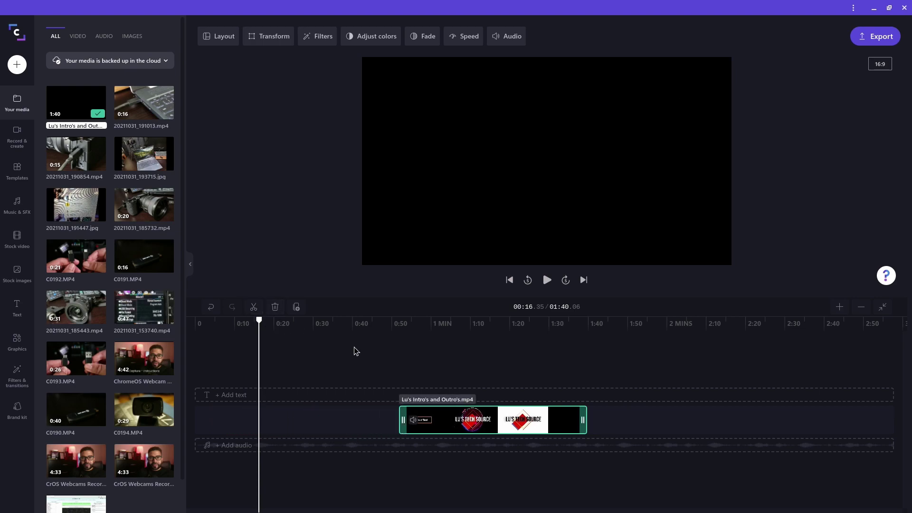
left_click_drag(355, 347, 417, 357)
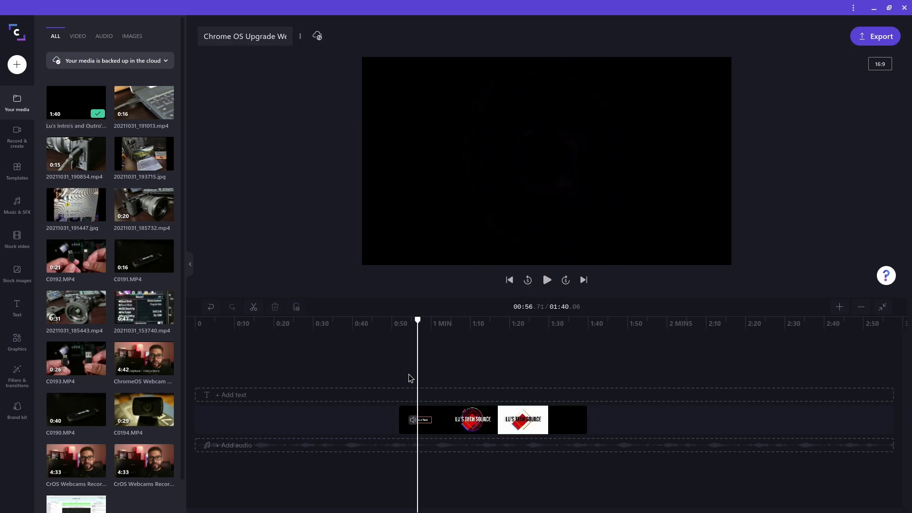
left_click_drag(405, 418, 416, 419)
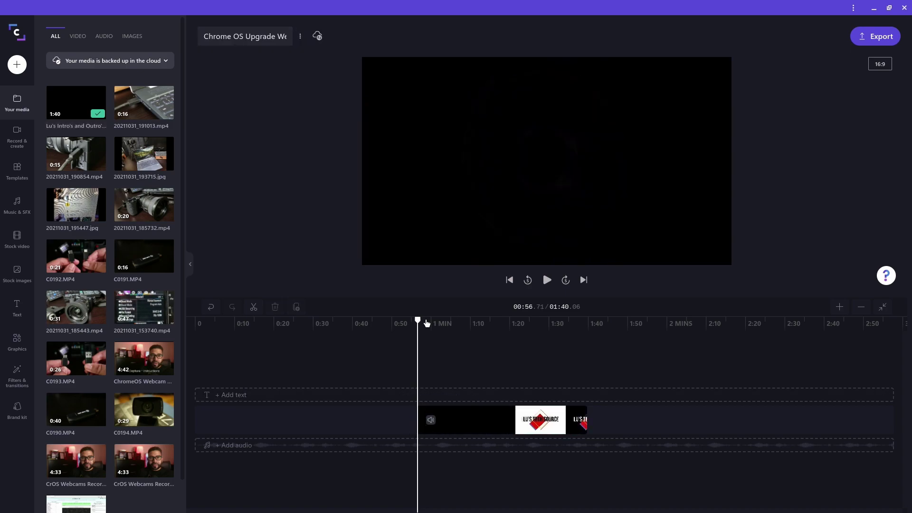
left_click_drag(420, 321, 465, 342)
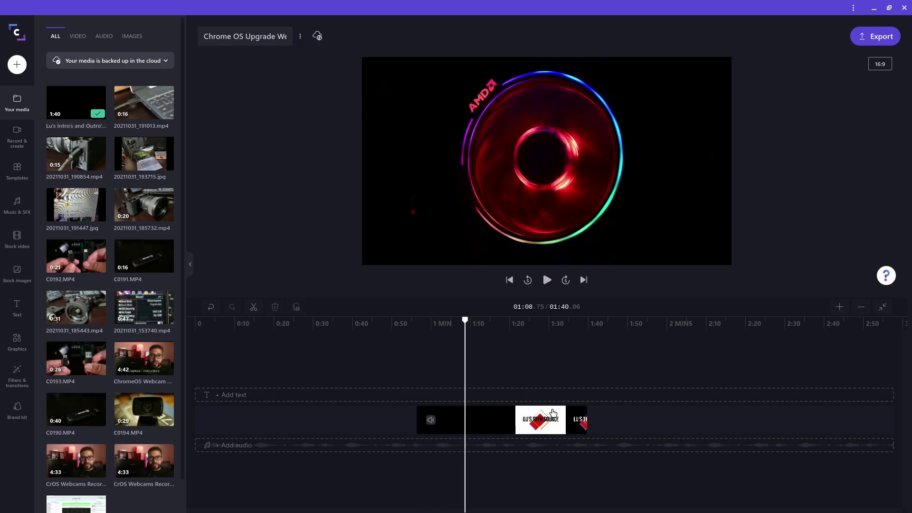
left_click_drag(585, 418, 465, 419)
Step: Preview the trimmed clip and move it to the start of the timeline at 0:00
left_click(416, 324)
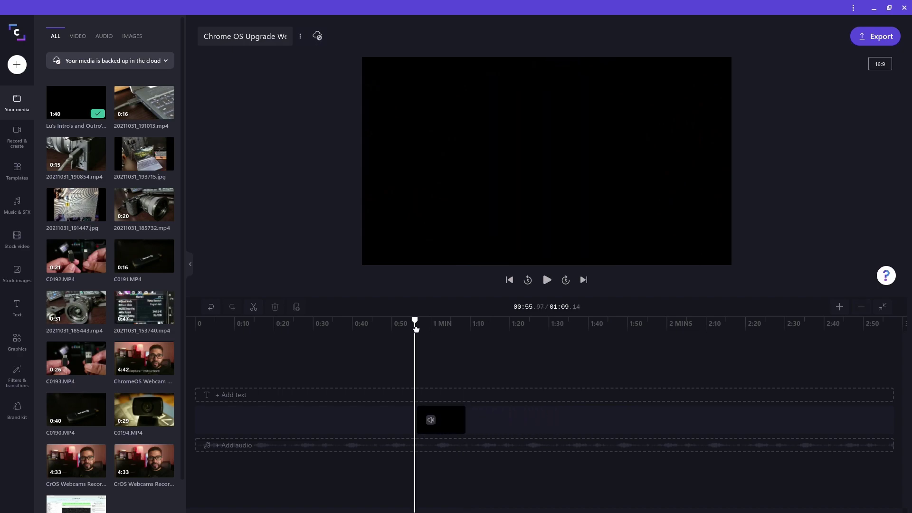
key("space")
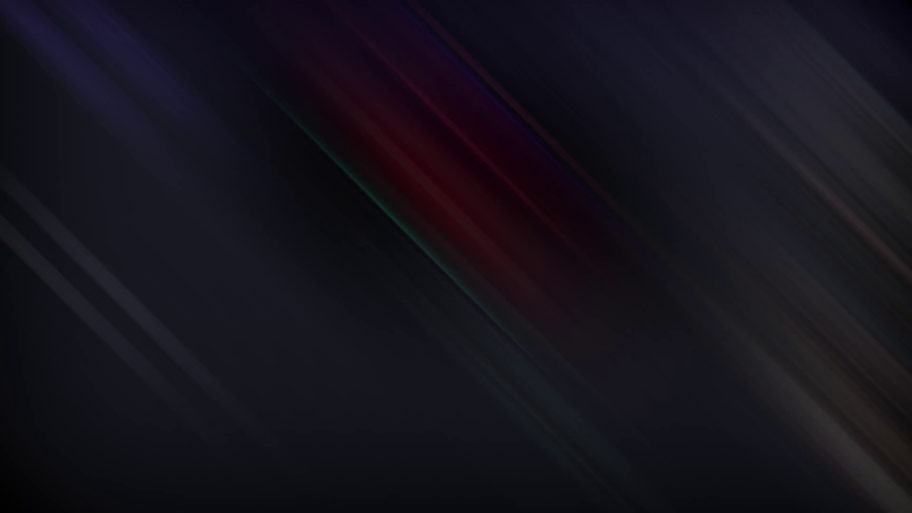
left_click(441, 424)
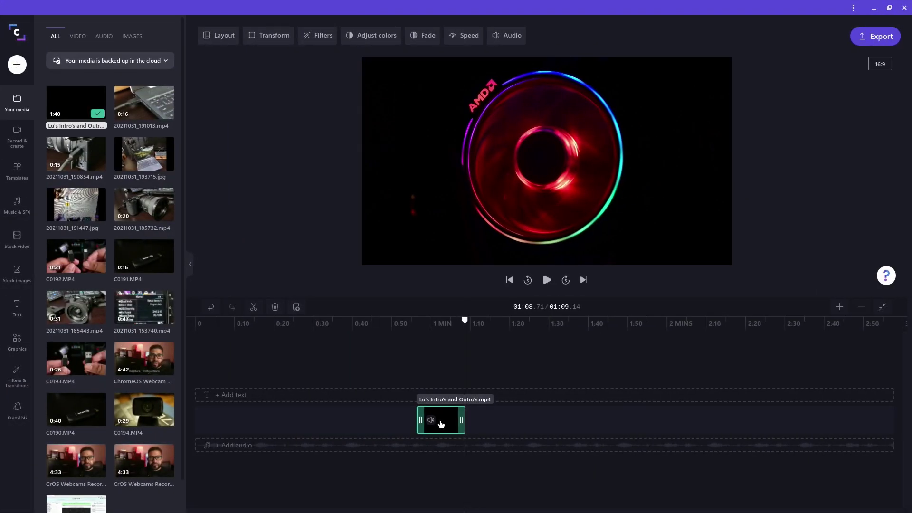
left_click_drag(441, 424, 217, 425)
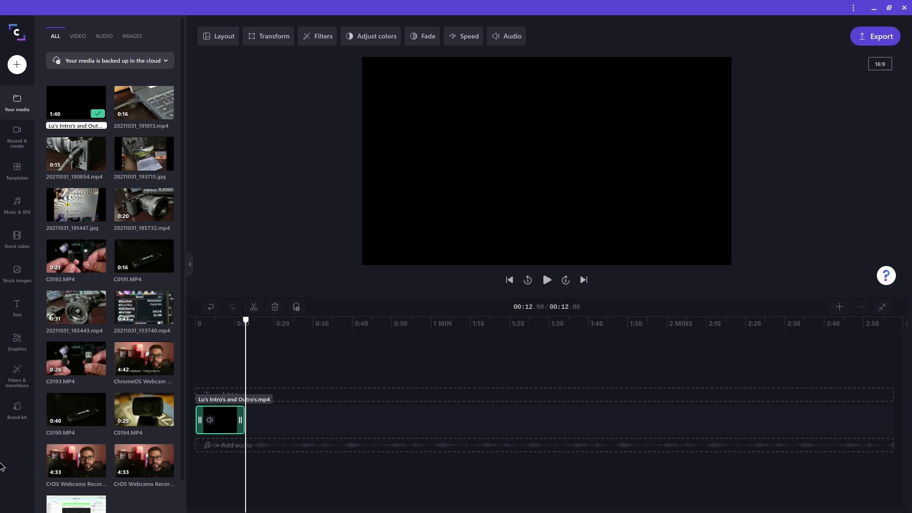
Step: Open the Music & SFX library and audition several track previews
left_click(17, 205)
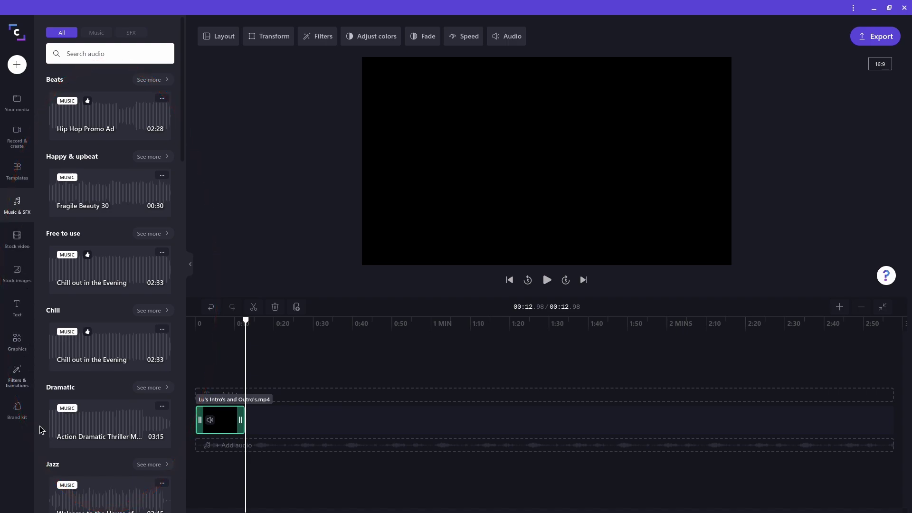
mouse_move(74, 502)
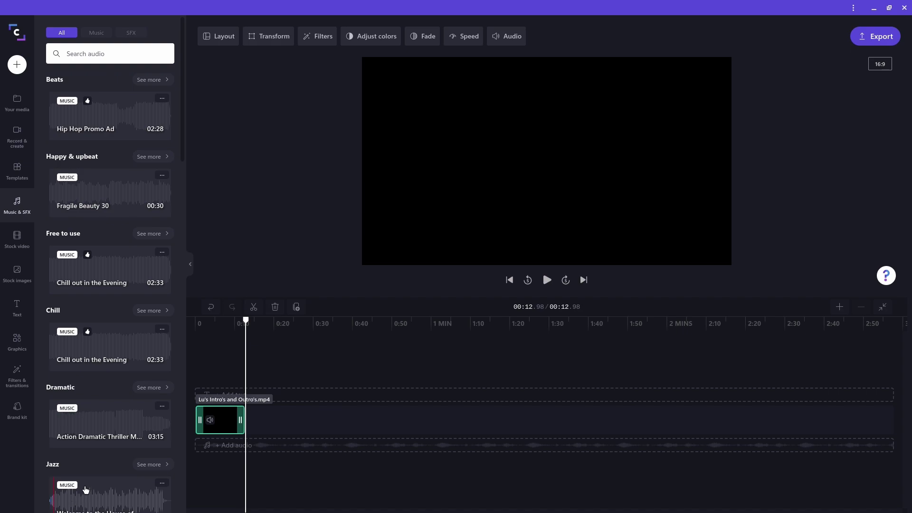
mouse_move(67, 430)
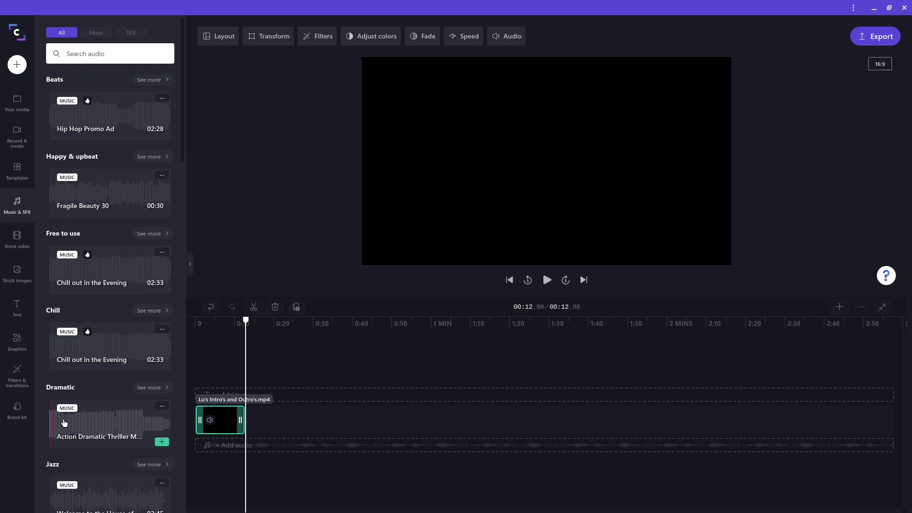
mouse_move(89, 366)
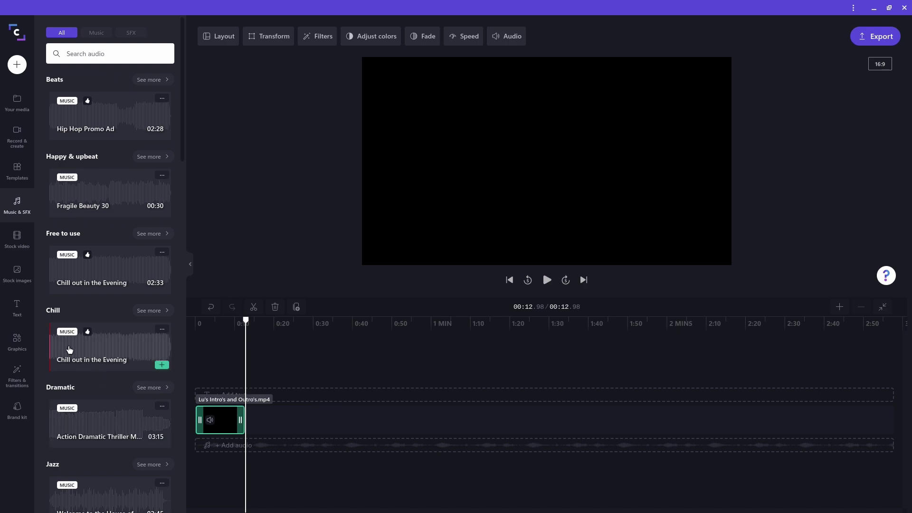
mouse_move(61, 121)
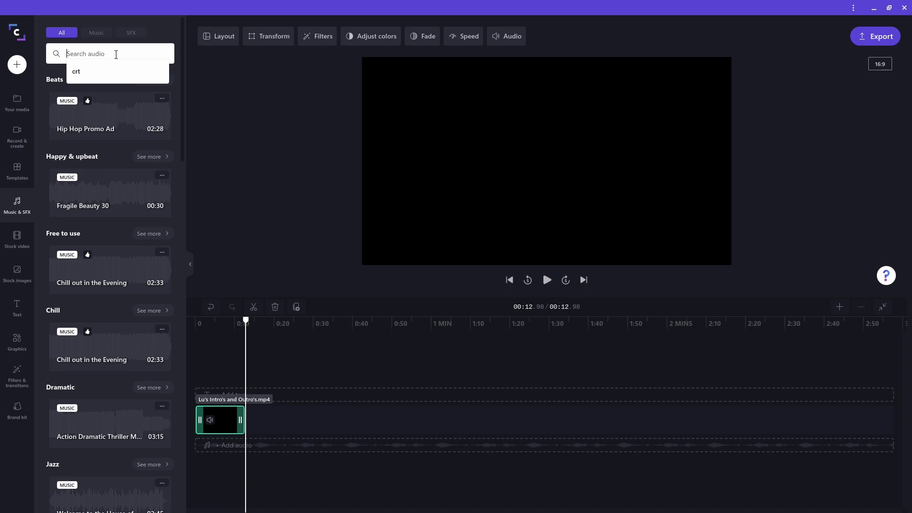
Step: Search the audio library for 'rock', then clear the search
type("ro")
key("Return")
type("ck")
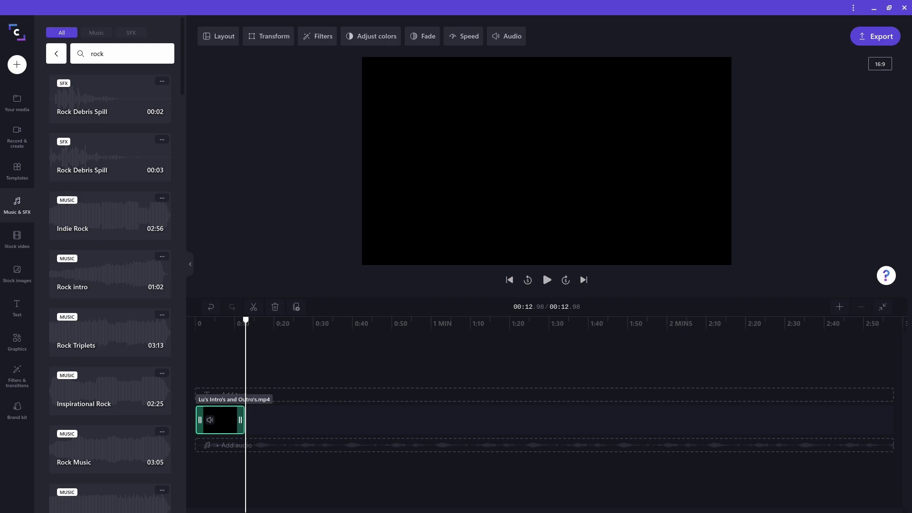
key("BackSpace")
key("BackSpace")
key("BackSpace")
key("BackSpace")
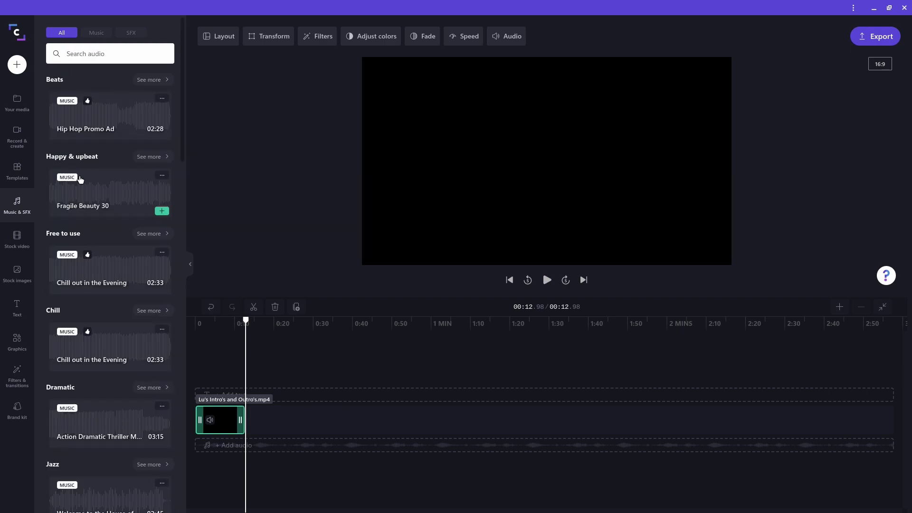
Step: Add the Hip Hop Promo Ad track to the audio track beneath the video clip
left_click_drag(73, 116, 220, 460)
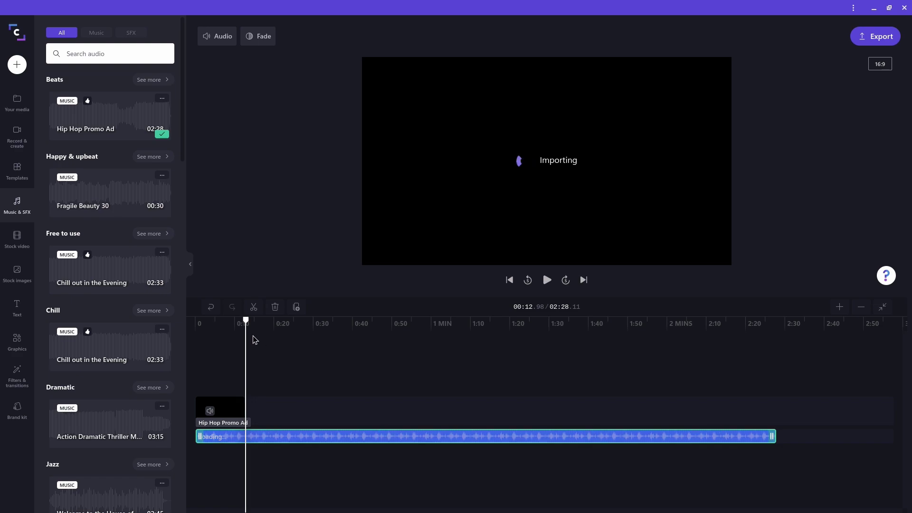
left_click_drag(248, 323, 200, 323)
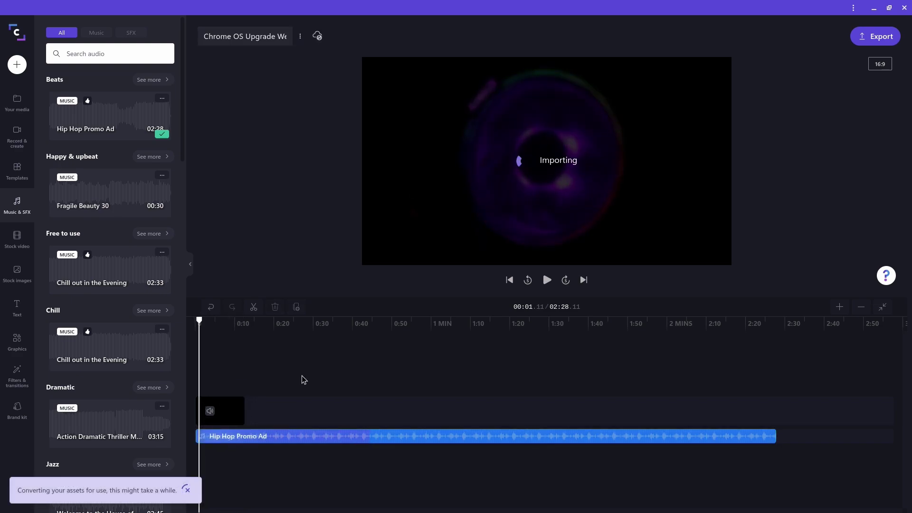
scroll(307, 398, "up", 5)
scroll(308, 403, "left", 3)
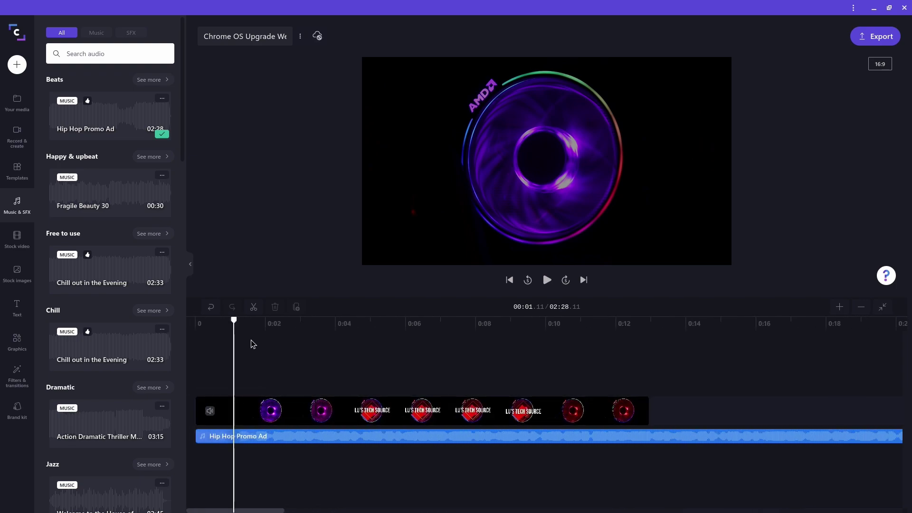
Step: Play the project from the start to hear the new music, then rewind to 0:00
key("Home")
key("space")
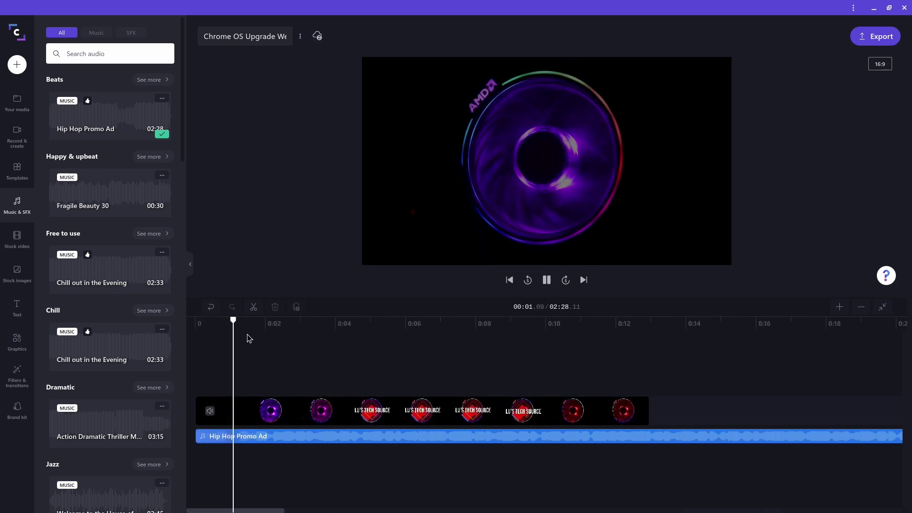
left_click(271, 403)
key("space")
left_click(297, 350)
key("space")
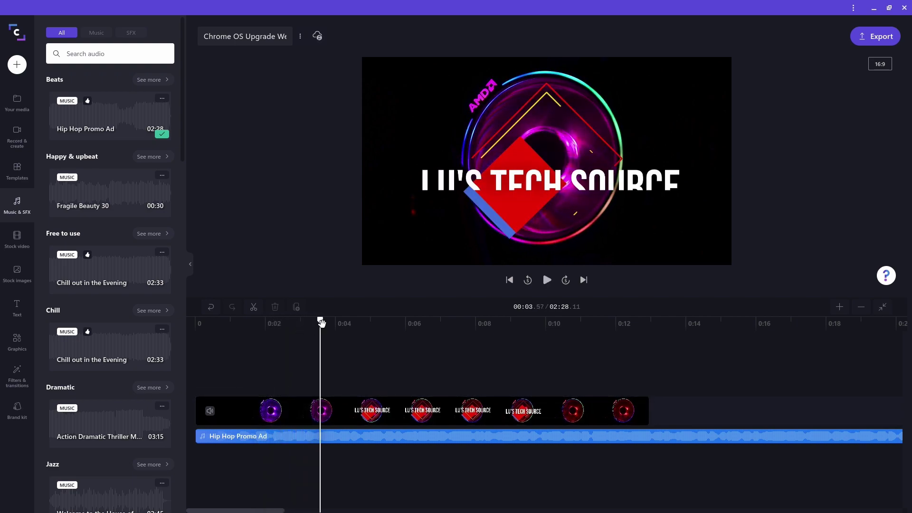
key("space")
left_click_drag(365, 323, 195, 323)
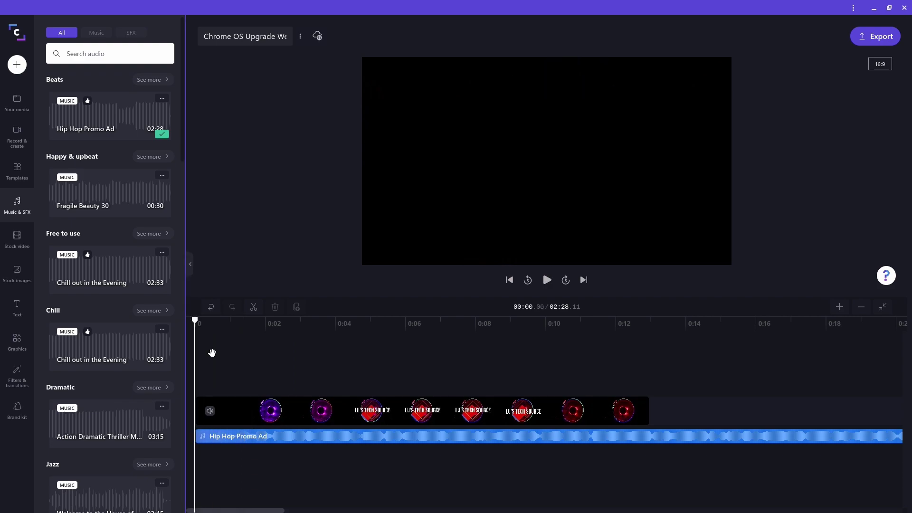
Step: Mute the intro and outro clip's own sound and play the preview again
left_click(327, 424)
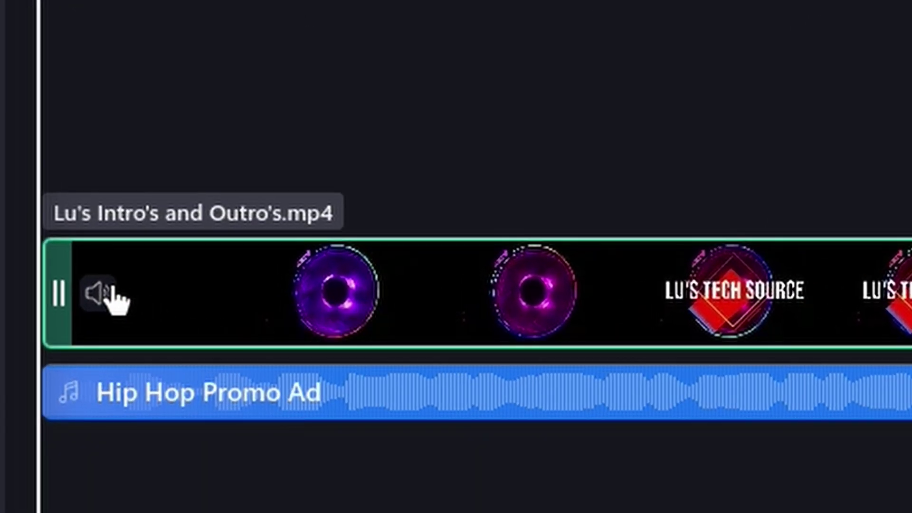
left_click(98, 293)
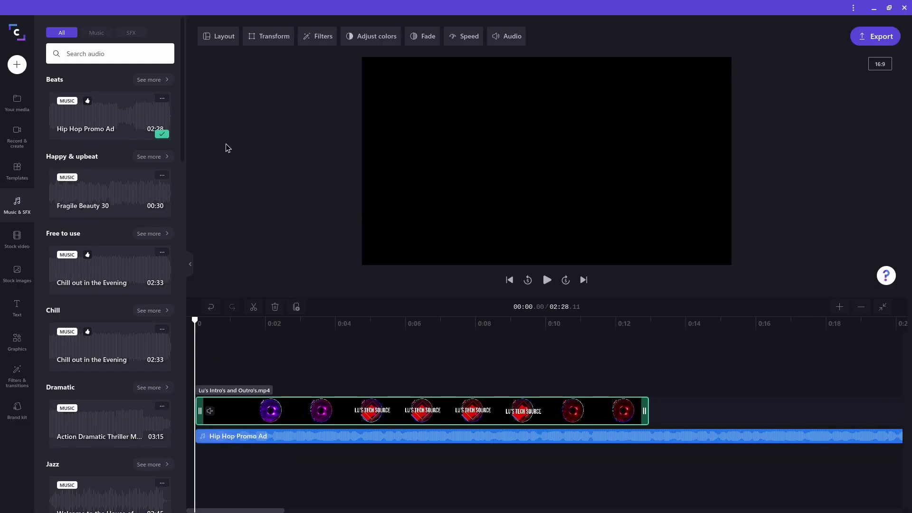
key("space")
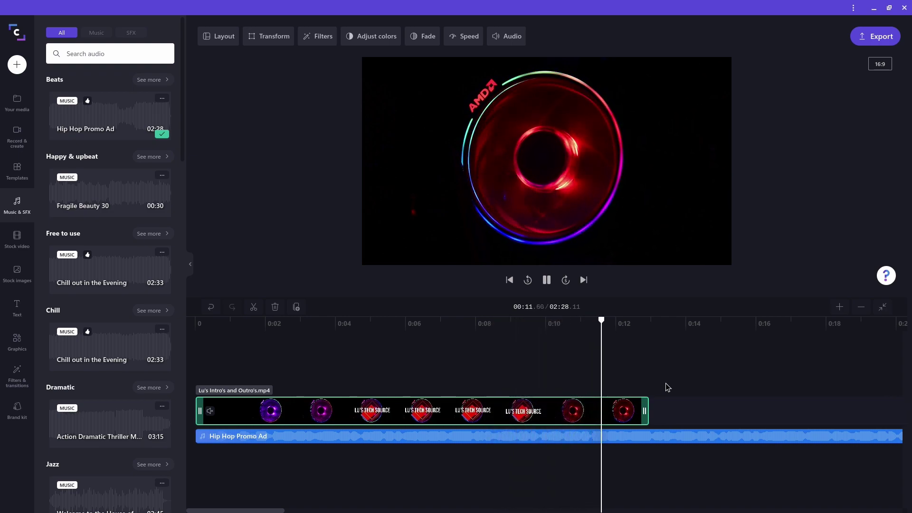
Step: Stop playback and trim the intro clip's end to the playhead at 0:09.85
key("space")
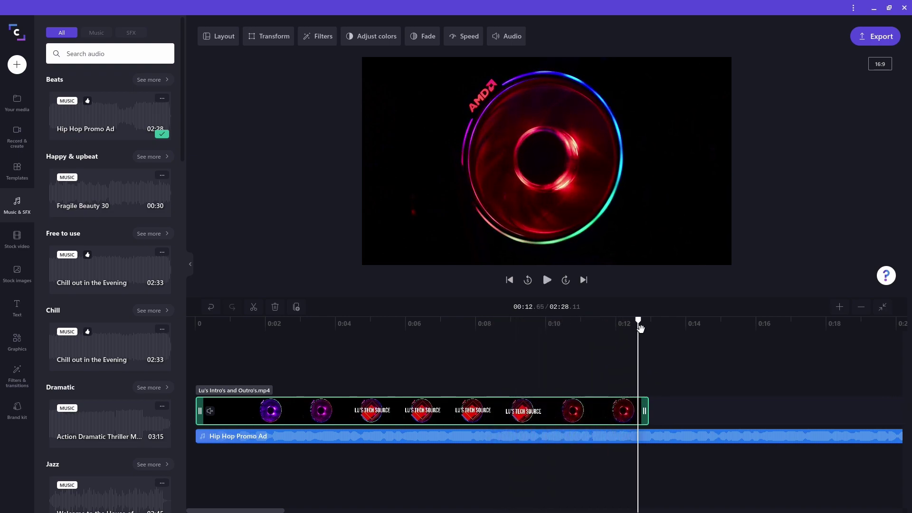
left_click(540, 357)
left_click(632, 411)
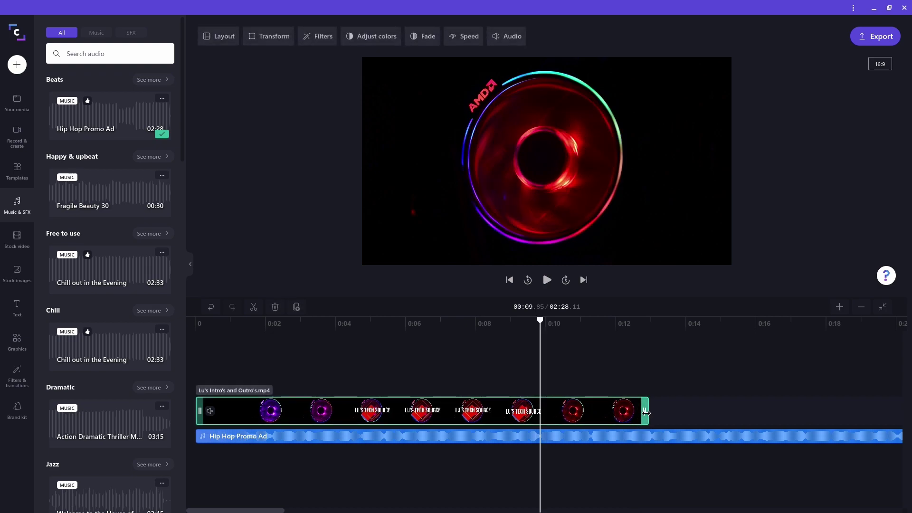
left_click_drag(646, 413, 540, 422)
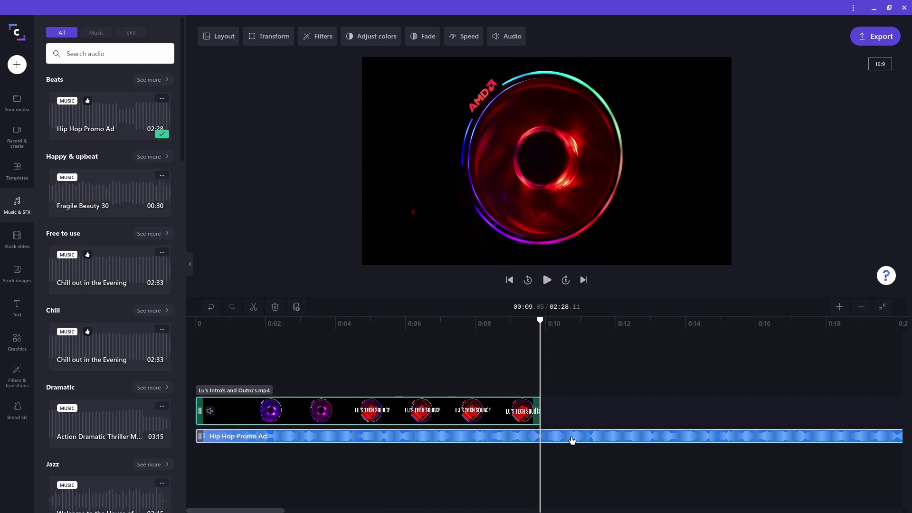
left_click_drag(676, 323, 617, 320)
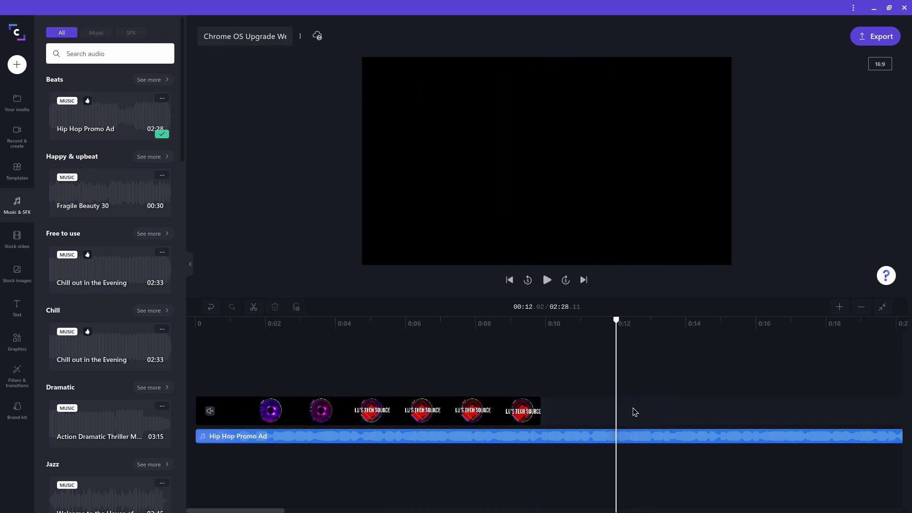
Step: Set the Hip Hop Promo Ad track volume to 50% in the Audio panel
left_click(340, 444)
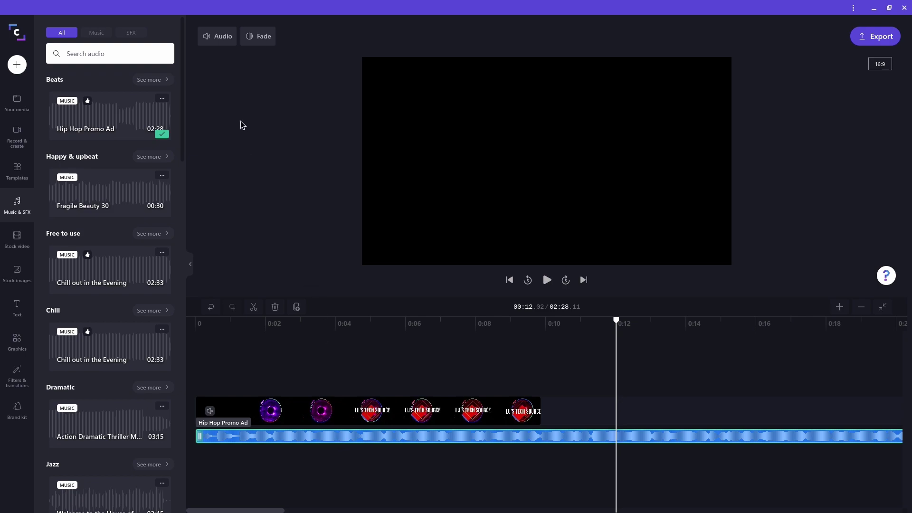
left_click(218, 41)
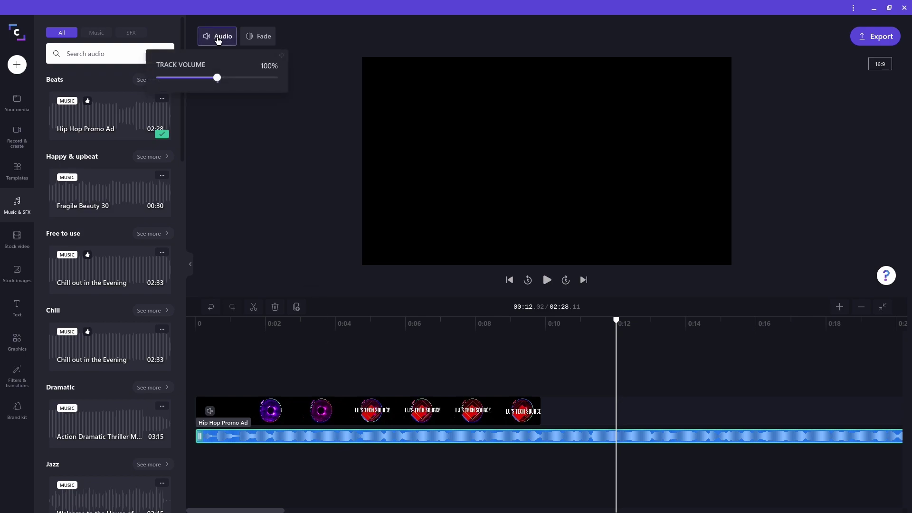
left_click_drag(216, 78, 187, 77)
left_click(538, 325)
left_click_drag(539, 328, 616, 334)
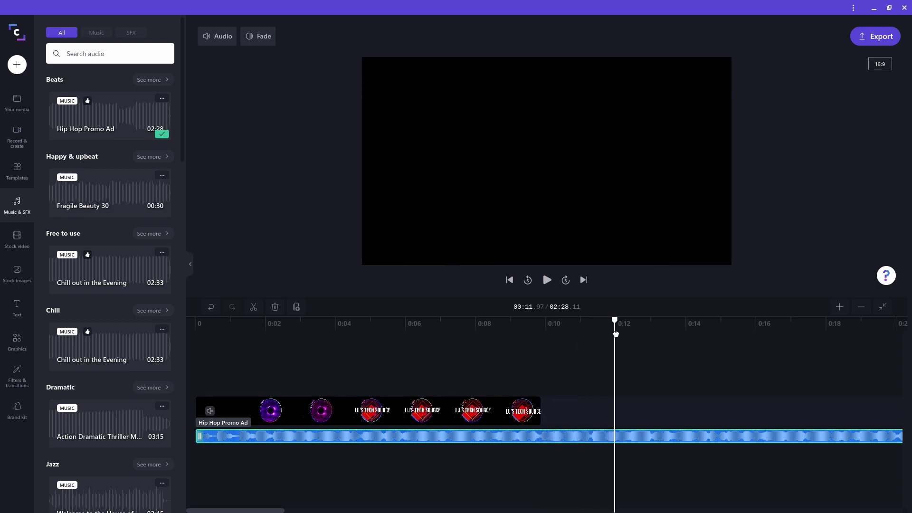
Step: Split the music clip from its context menu, then undo that split
right_click(629, 438)
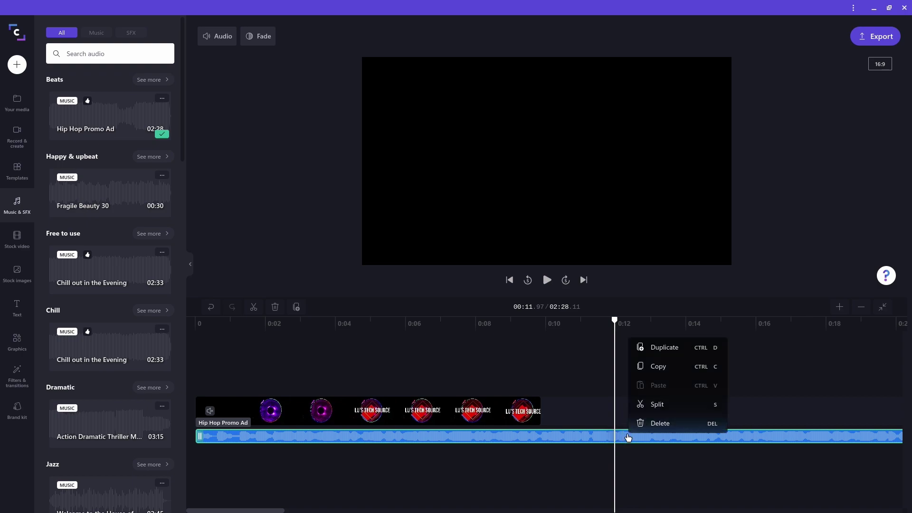
left_click(660, 406)
left_click(654, 450)
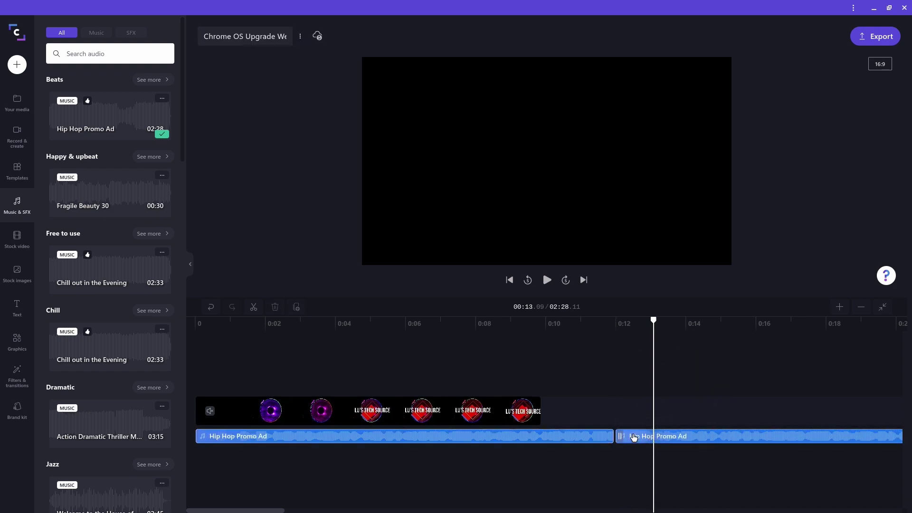
left_click(675, 440)
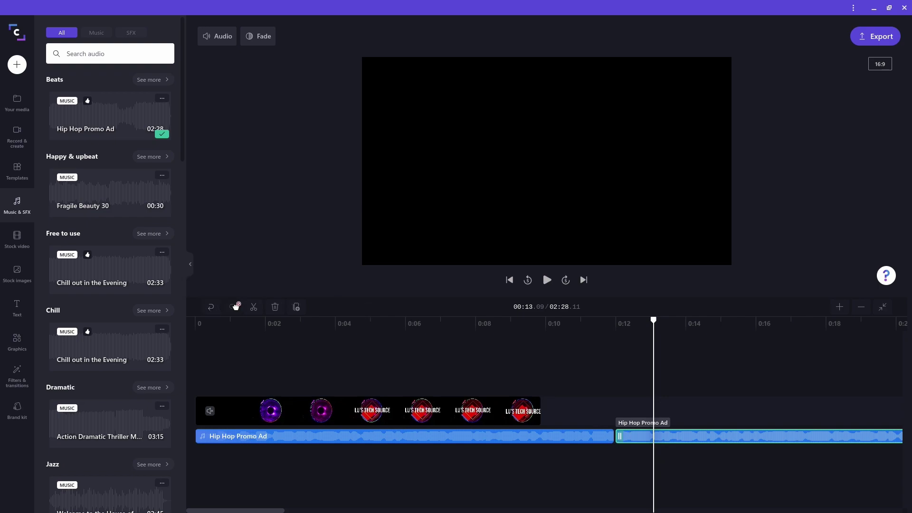
left_click(210, 308)
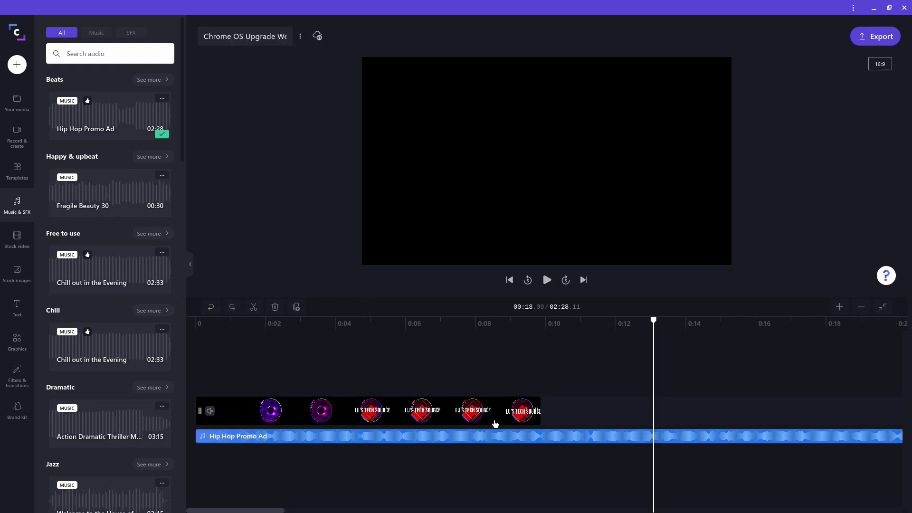
left_click_drag(628, 333, 616, 328)
Step: Split the music at 0:12 with S and delete the part after it
left_click(630, 436)
left_click(629, 437)
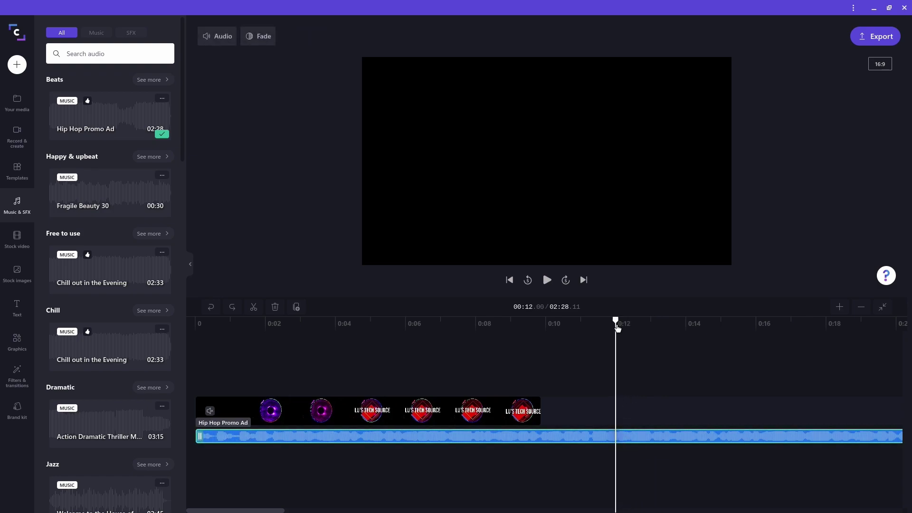
key("s")
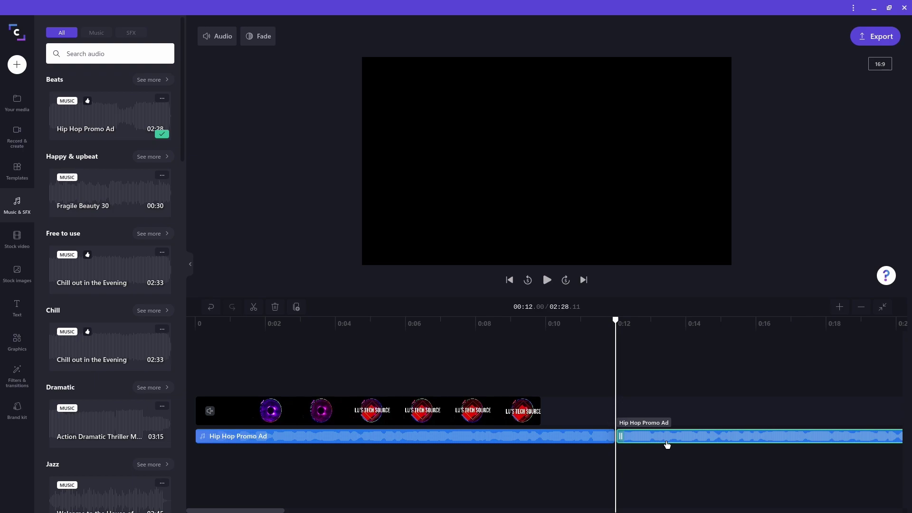
left_click(722, 471)
left_click(691, 440)
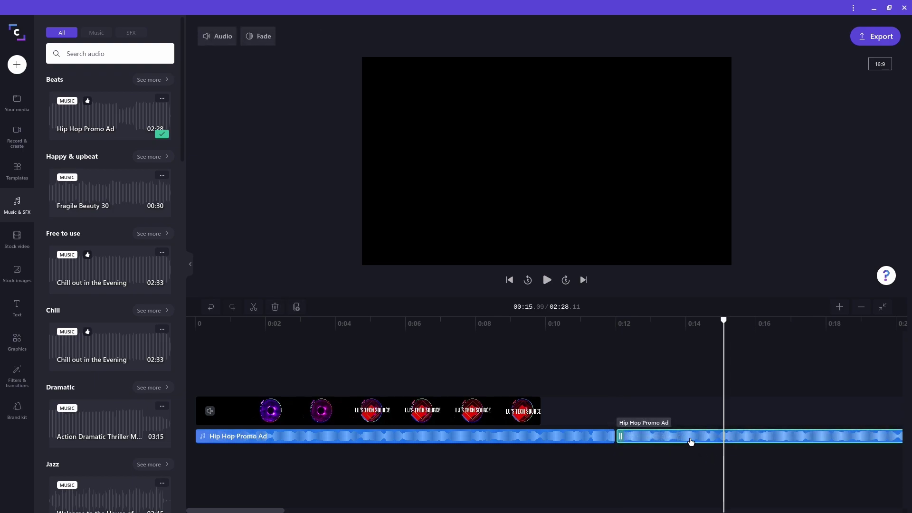
key("Delete")
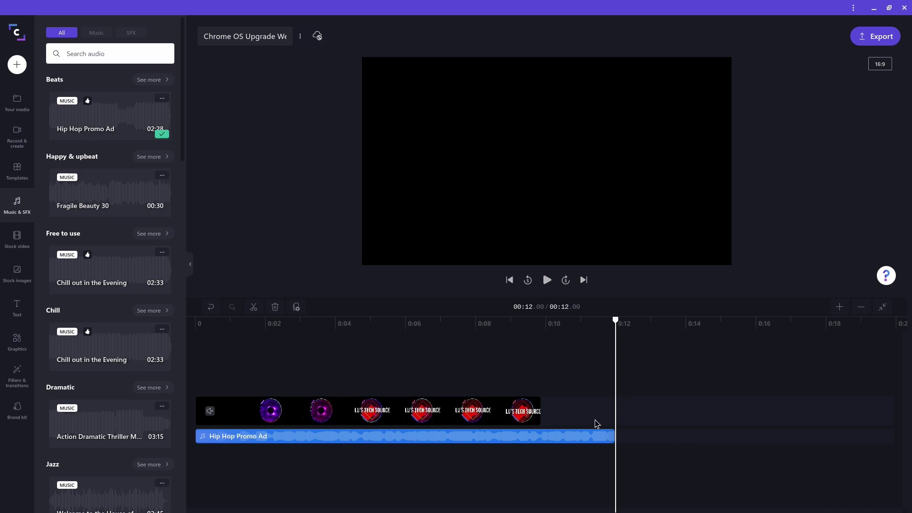
left_click(599, 438)
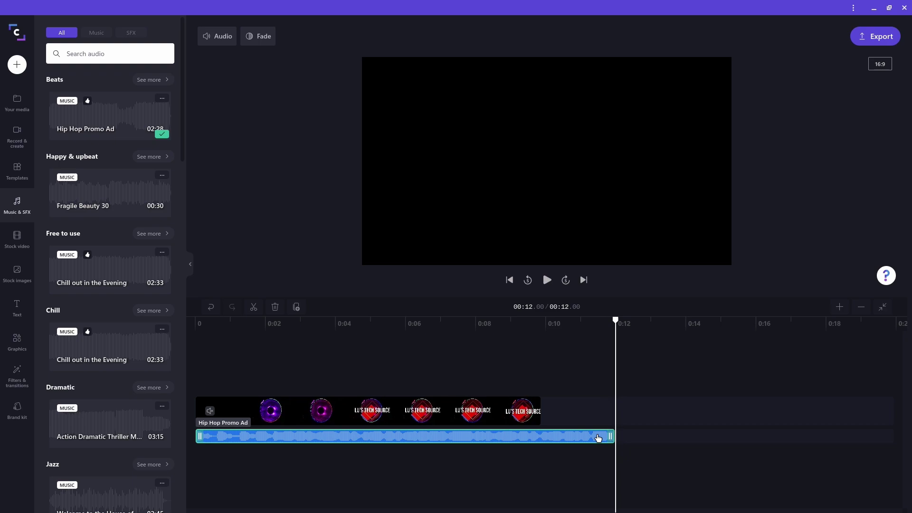
Step: Apply a 2.0-second fade-out to the Hip Hop Promo Ad music and replay the ending
left_click(267, 37)
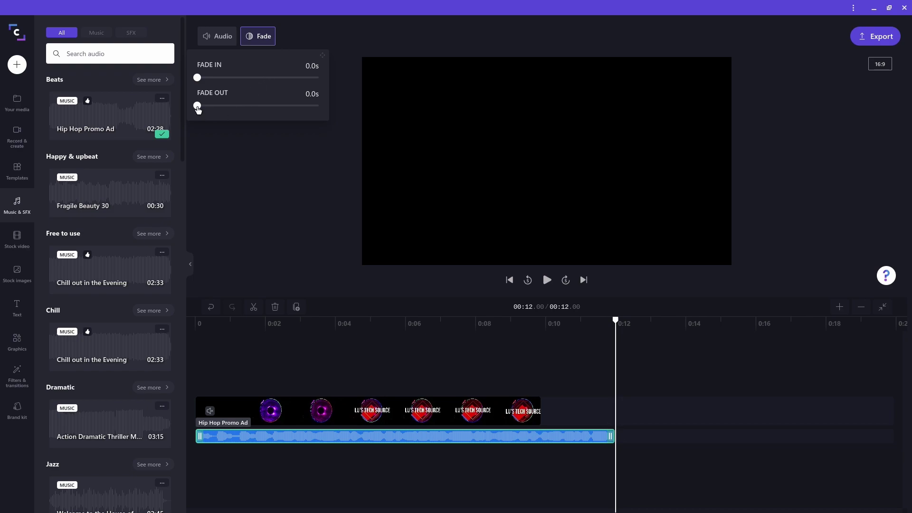
left_click_drag(197, 106, 323, 117)
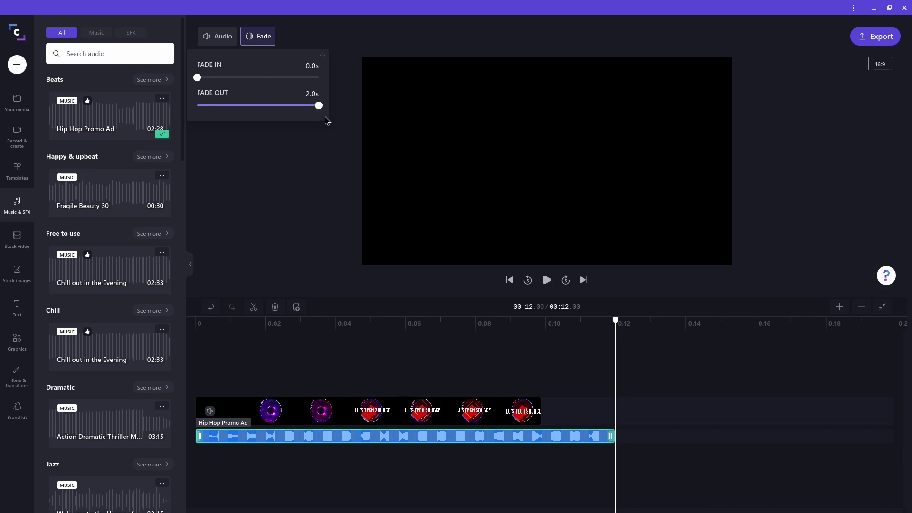
left_click(586, 349)
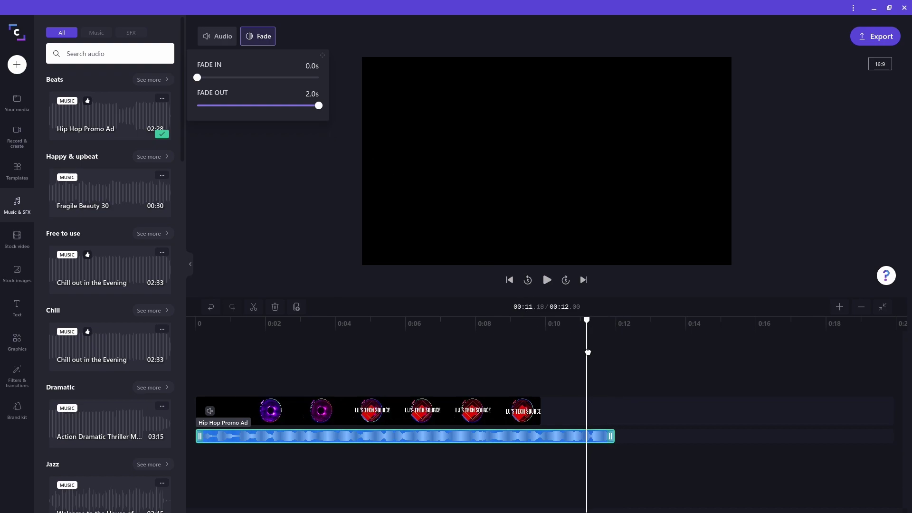
left_click(451, 326)
key("space")
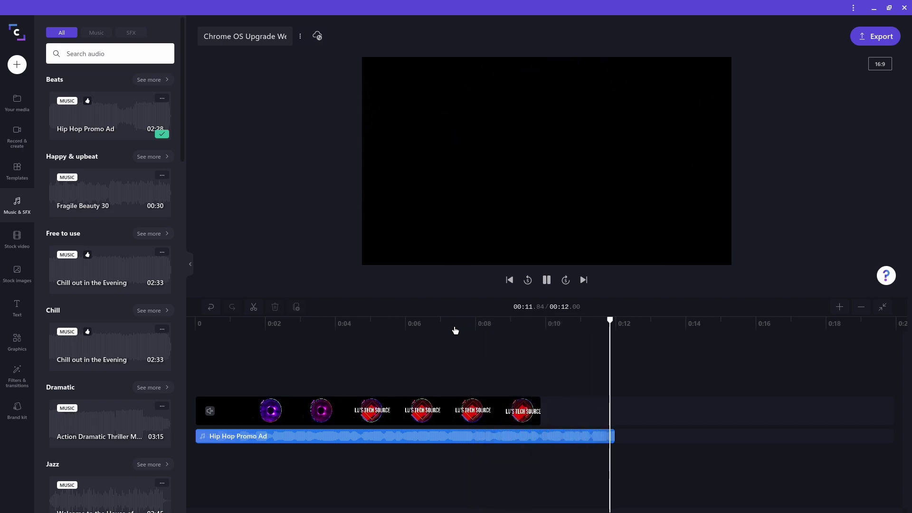
Step: Place CrOS Webcams Recording (1).mov from Your media on the timeline right after the intro
left_click(17, 101)
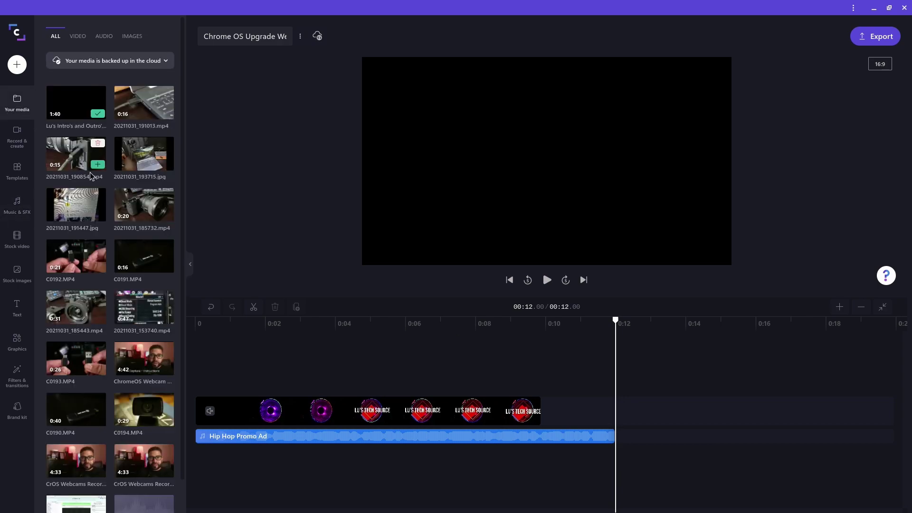
scroll(100, 199, "down", 1)
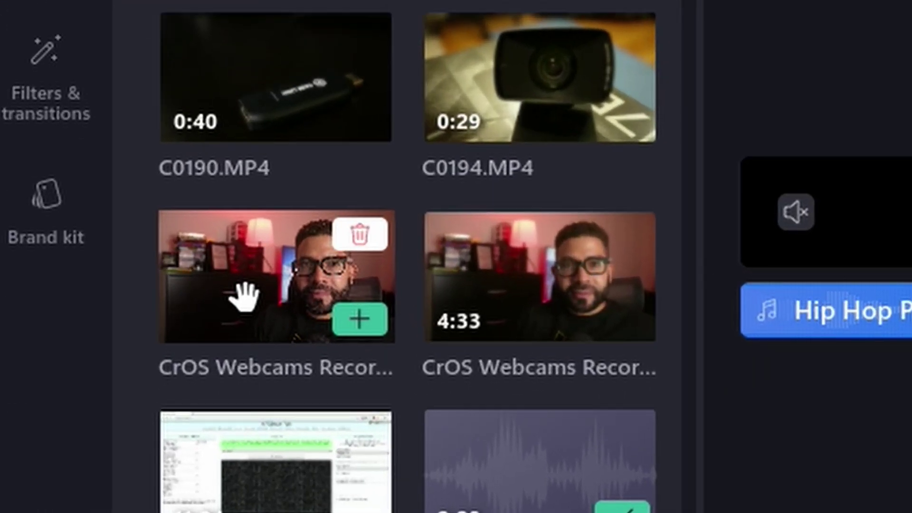
left_click_drag(240, 295, 911, 212)
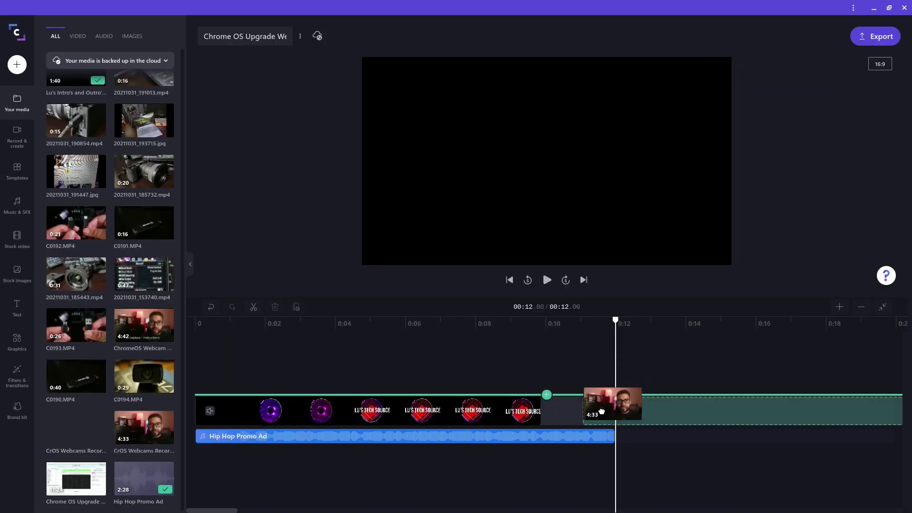
left_click_drag(602, 411, 563, 415)
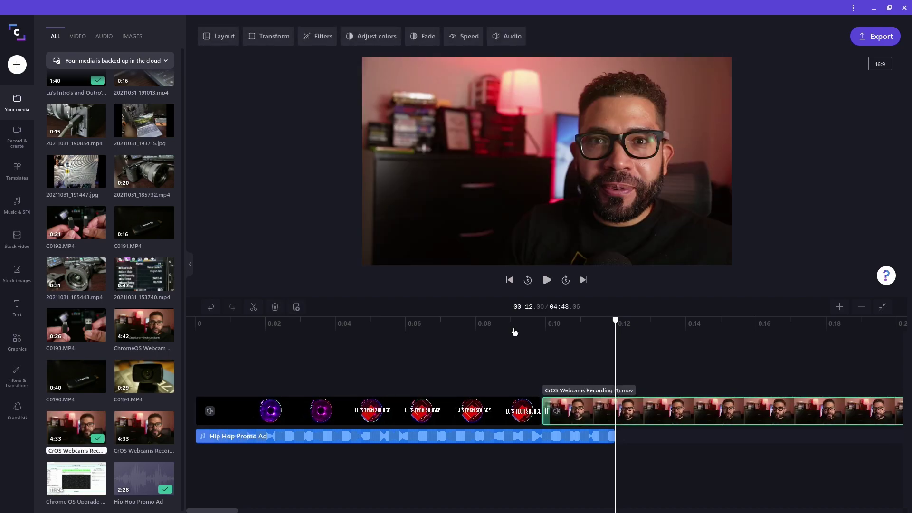
left_click(505, 331)
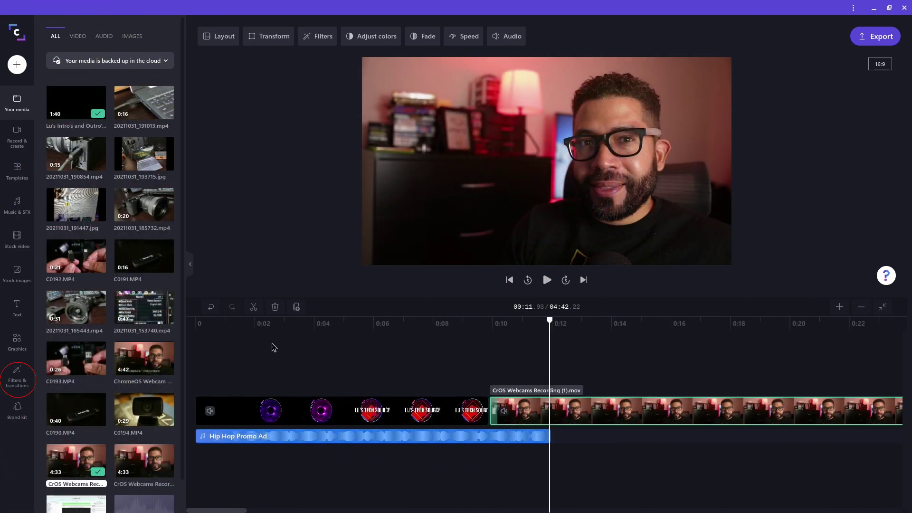
Step: Add a Cross fade transition between the intro clip and the webcam recording
left_click(18, 380)
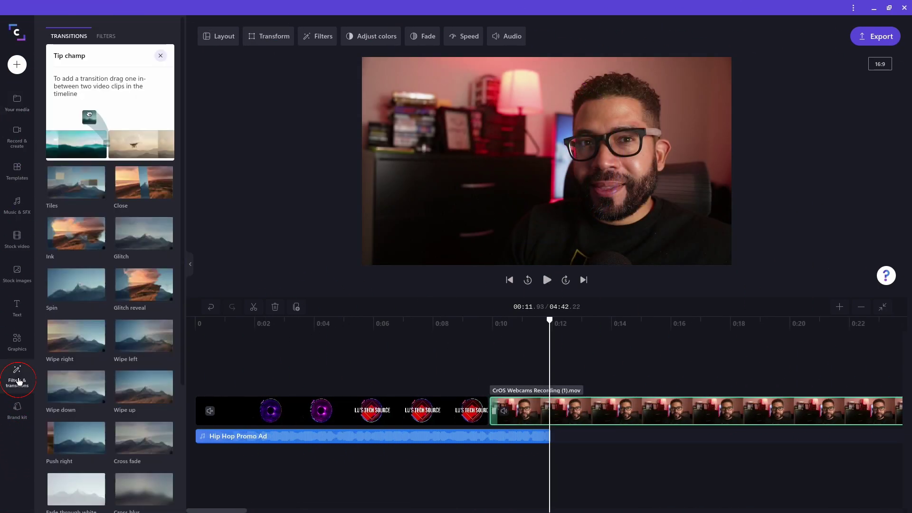
left_click(162, 57)
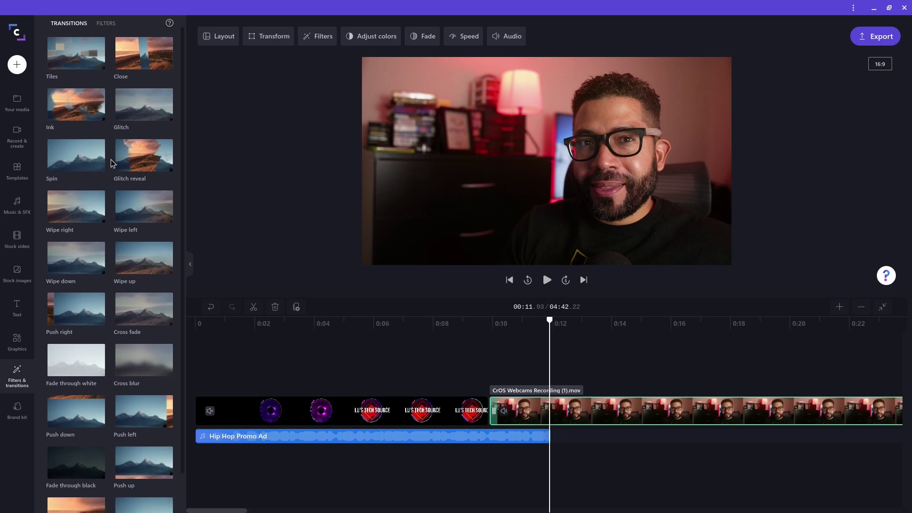
scroll(113, 164, "down", 1)
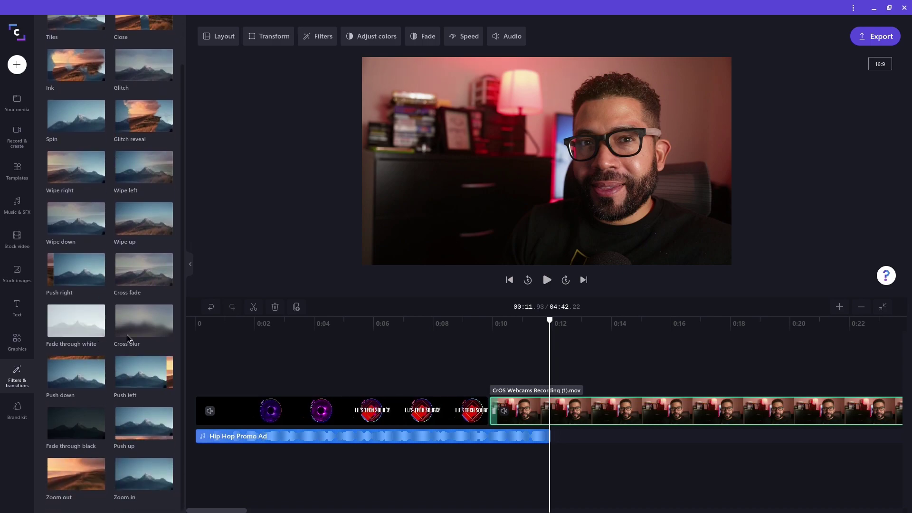
scroll(127, 247, "up", 1)
scroll(127, 190, "down", 1)
scroll(126, 191, "up", 1)
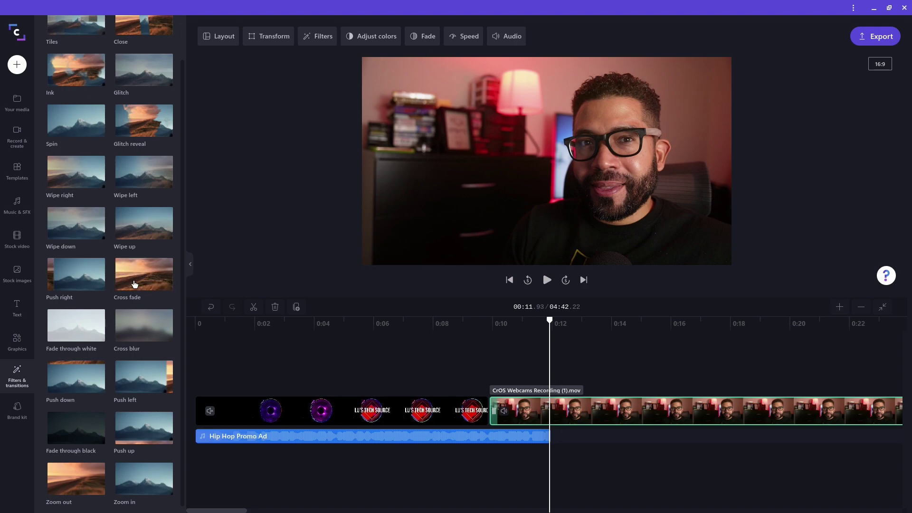
mouse_move(135, 285)
left_mouse_down()
mouse_move(163, 286)
mouse_move(360, 387)
mouse_move(469, 427)
mouse_move(487, 414)
left_mouse_up()
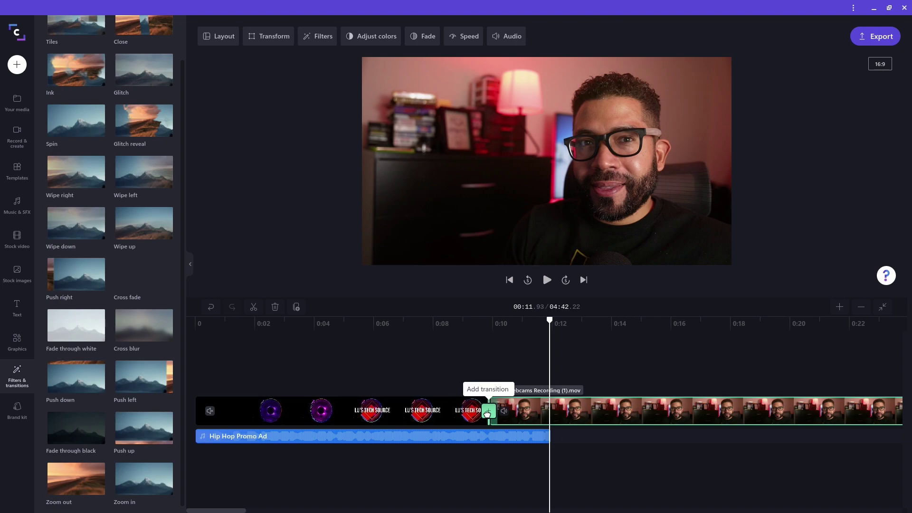
left_click_drag(490, 414, 488, 414)
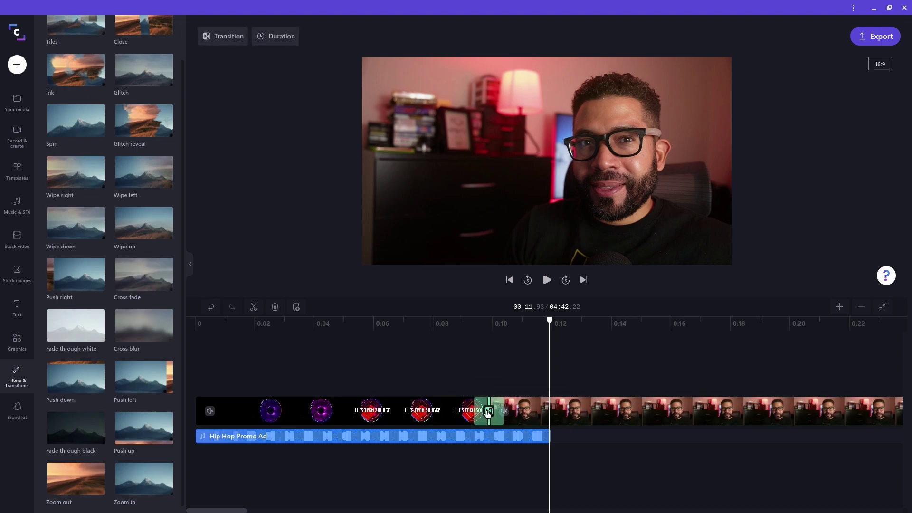
Step: Play through the intro-to-webcam transition to check how it looks
left_click(452, 334)
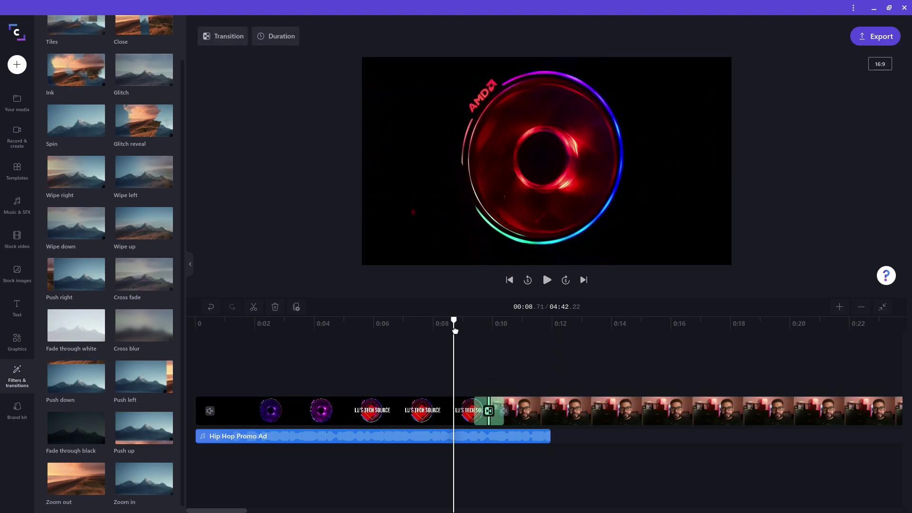
key("space")
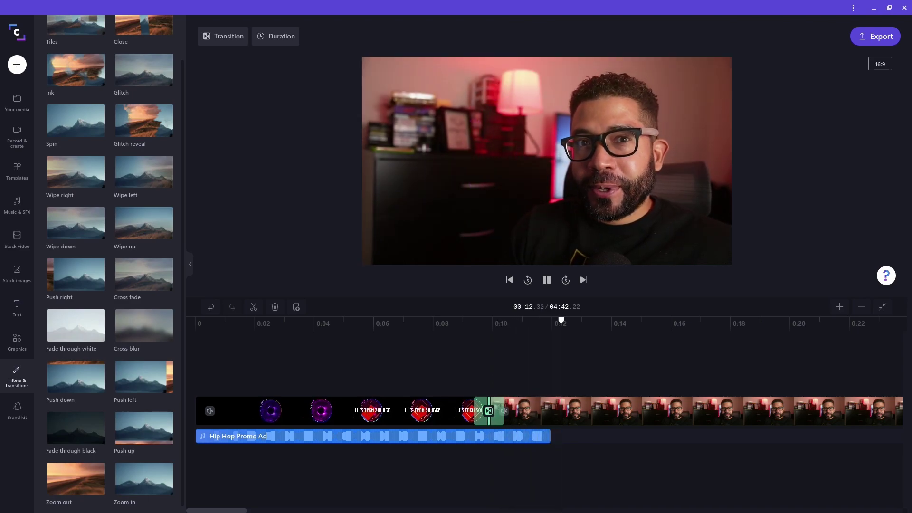
key("space")
left_click(493, 330)
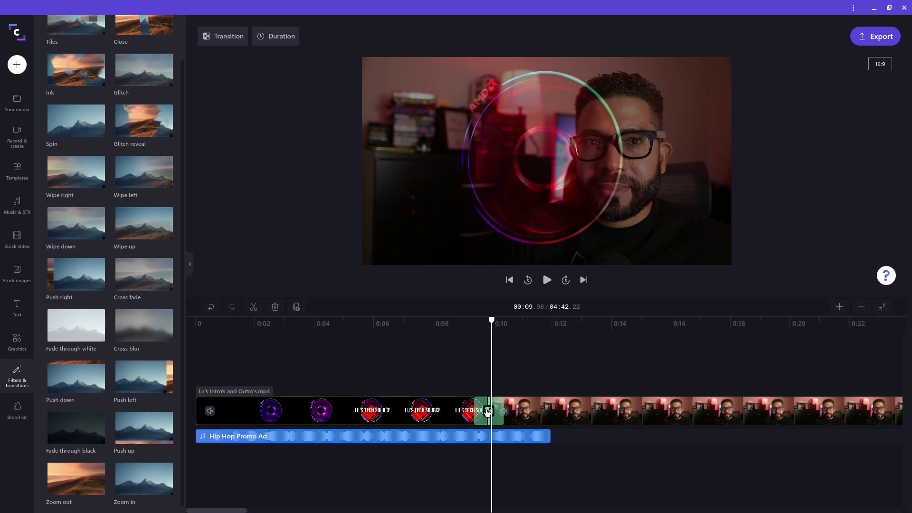
Step: Confirm the transition's settings show a 1s duration and the Cross fade type
left_click(488, 412)
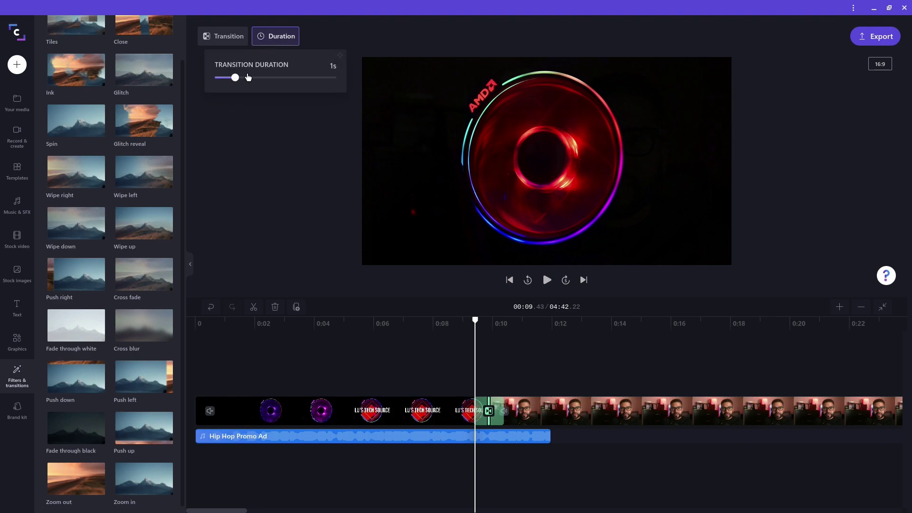
left_click(215, 37)
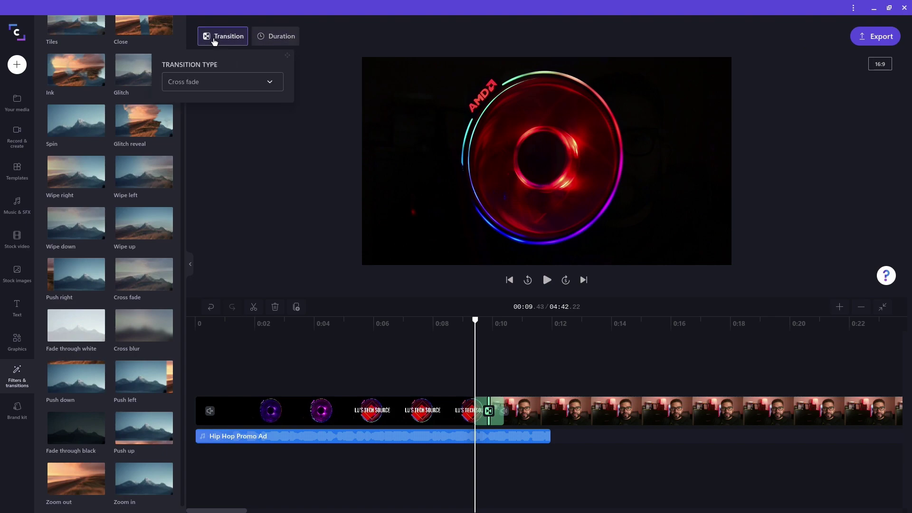
left_click(271, 89)
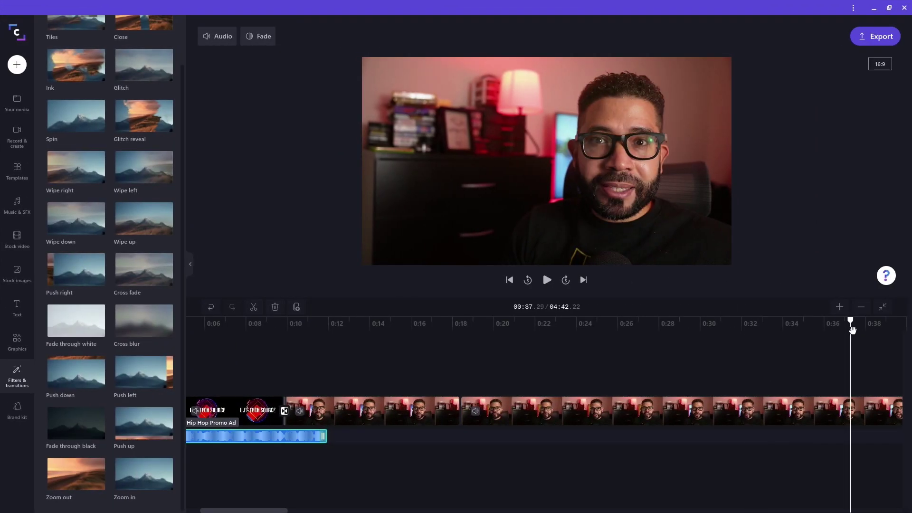
key("space")
key("space")
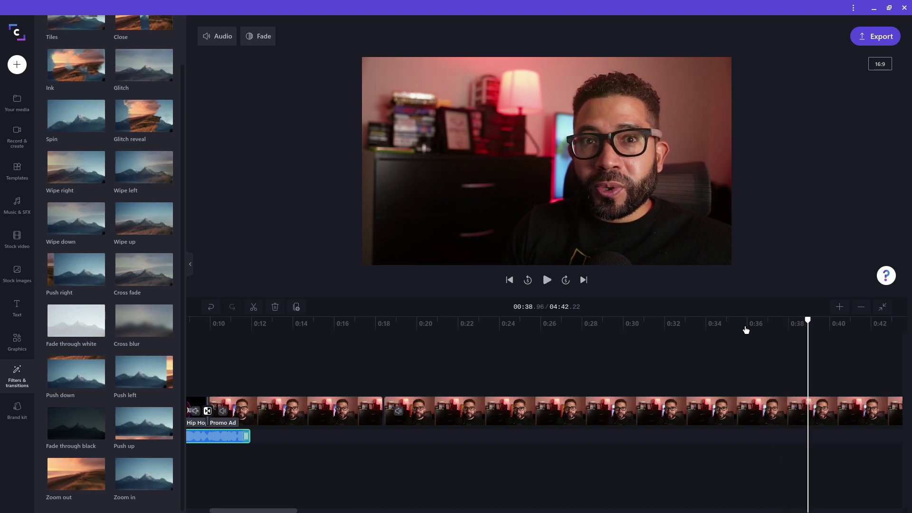
left_click(744, 327)
key("space")
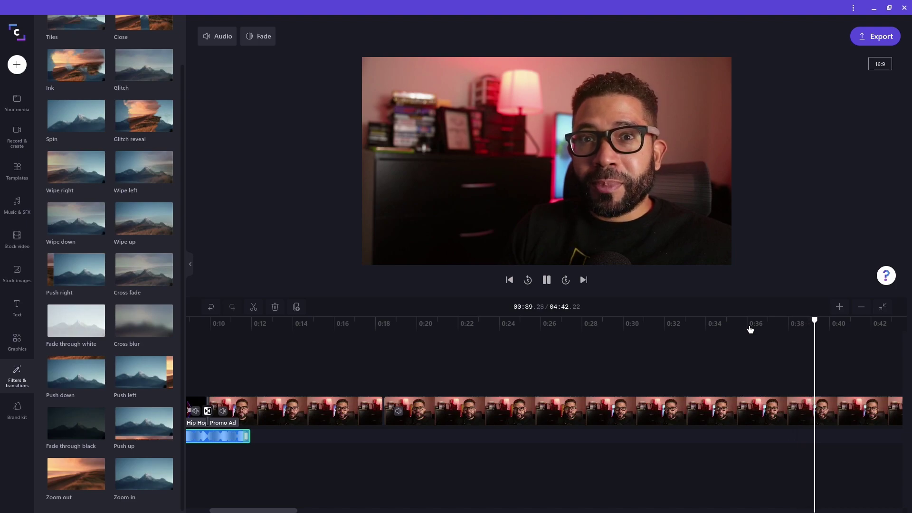
key("space")
scroll(420, 366, "up", 3)
left_click(301, 323)
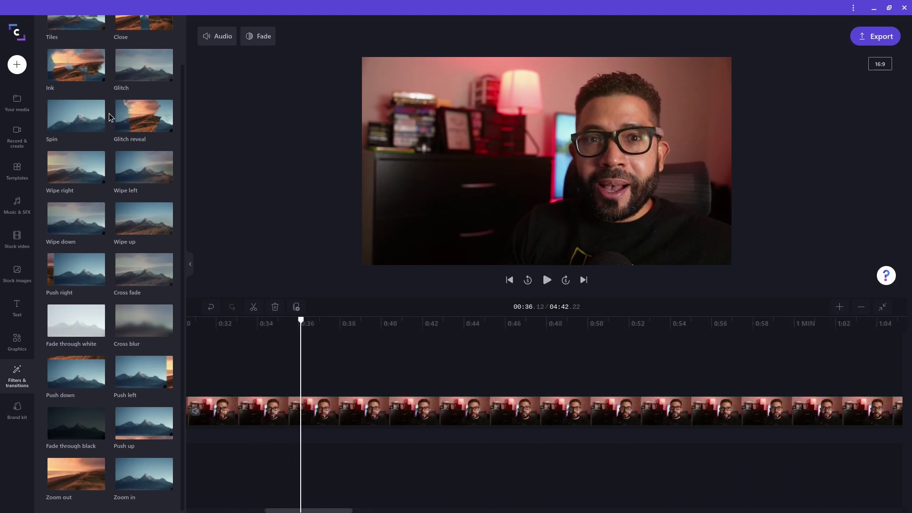
scroll(82, 200, "up", 1)
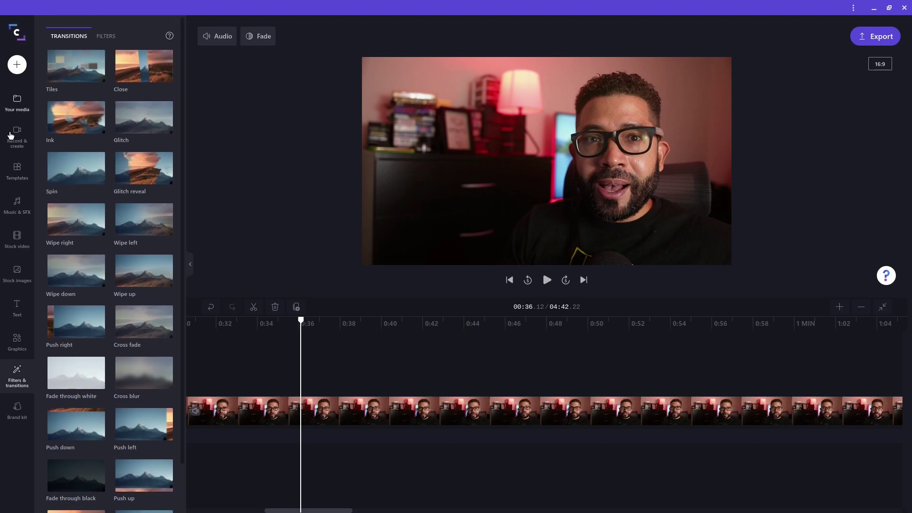
Step: Drag 20211031_185443.mp4 from Your media onto a new track above the webcam at 0:36
left_click(21, 94)
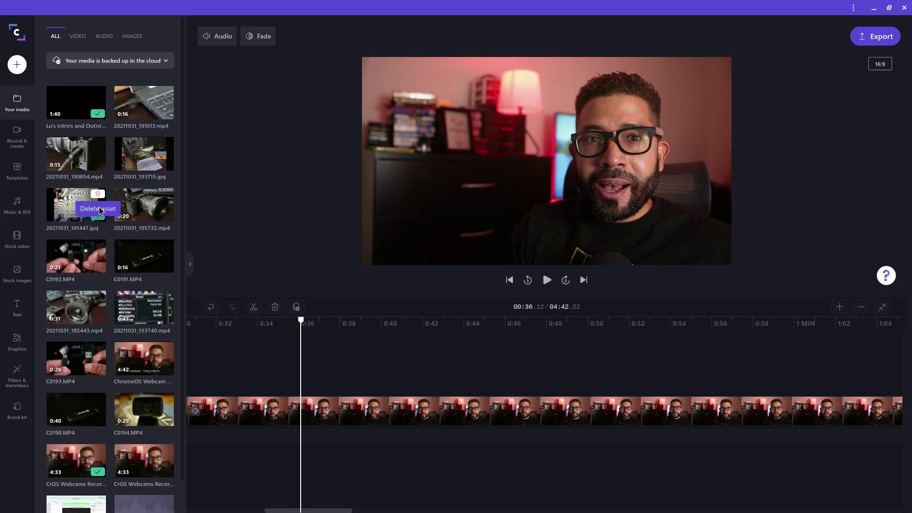
mouse_move(74, 314)
left_mouse_down()
mouse_move(135, 311)
mouse_move(306, 342)
mouse_move(339, 375)
mouse_move(324, 383)
left_mouse_up()
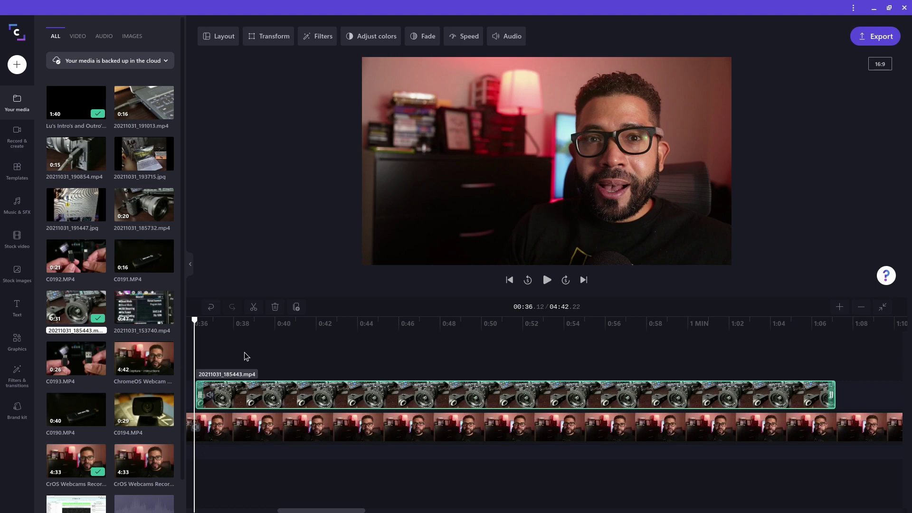
left_click(263, 357)
Step: Play back from about 0:34.8 to check where the camera clip appears
scroll(265, 360, "left", 4)
left_click(265, 325)
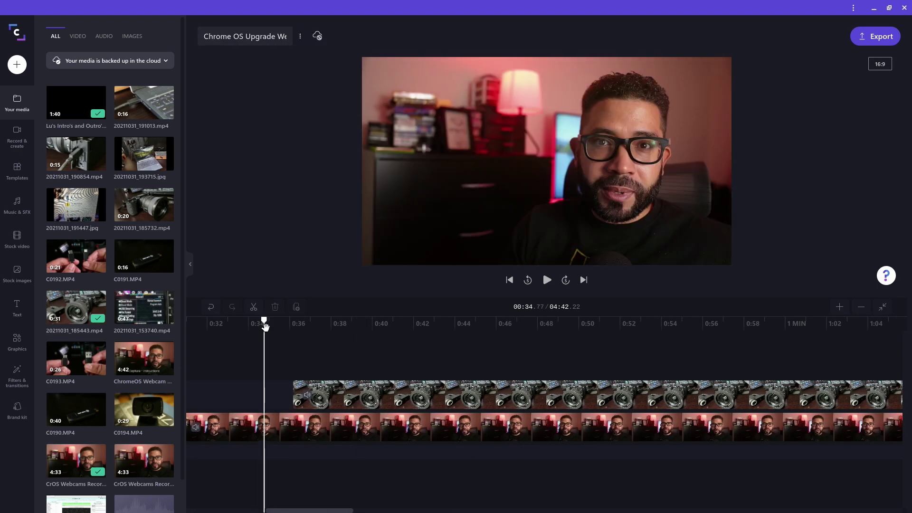
key("space")
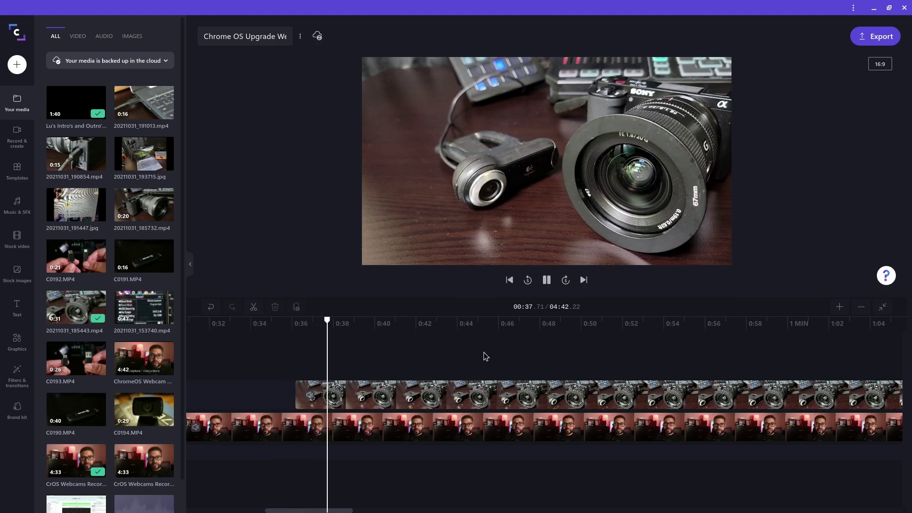
left_click(501, 396)
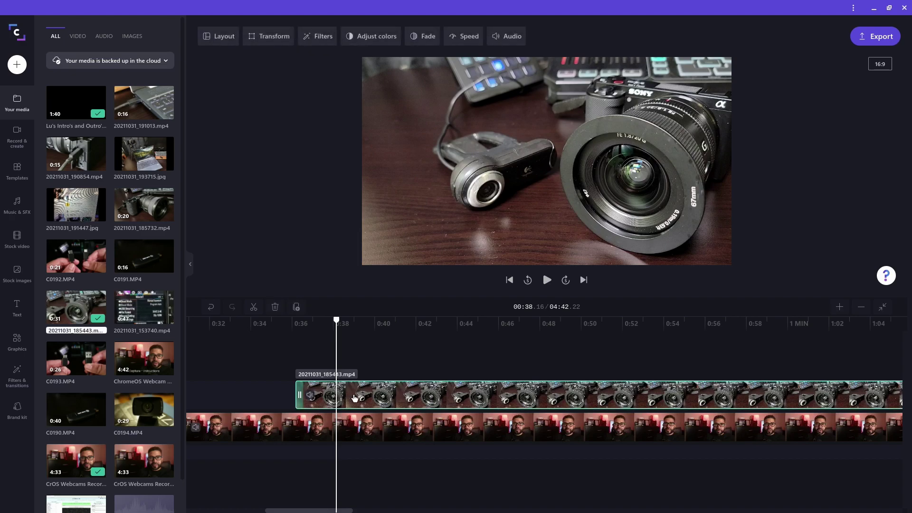
left_click(276, 331)
key("space")
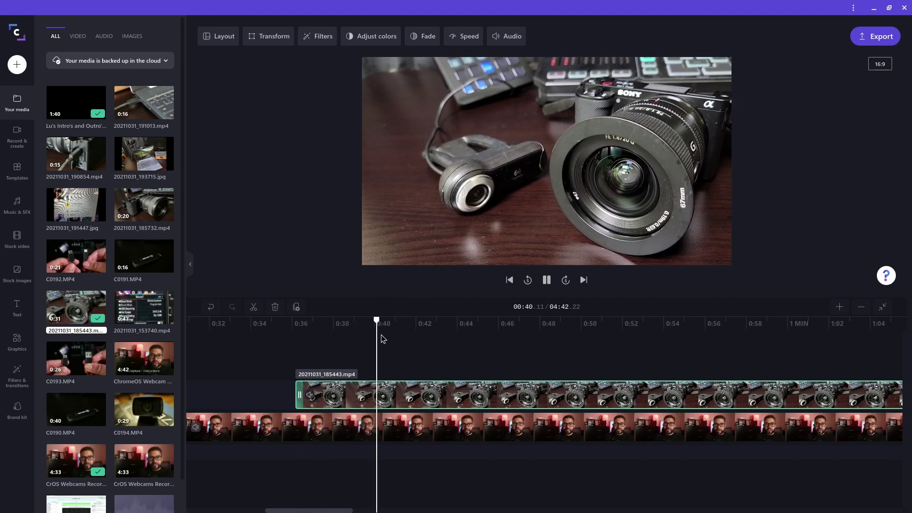
key("space")
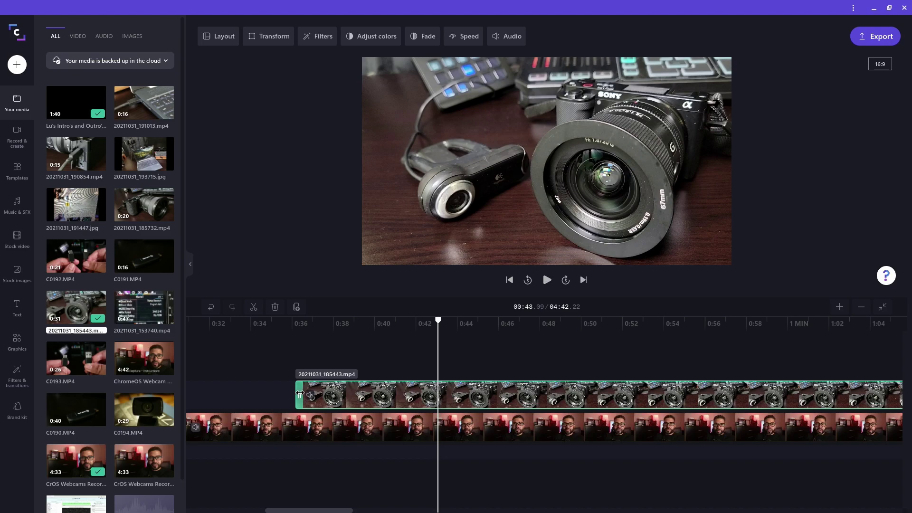
Step: Trim the camera clip's end to 0:47.8, undoing an accidental start trim
left_click_drag(300, 394, 412, 388)
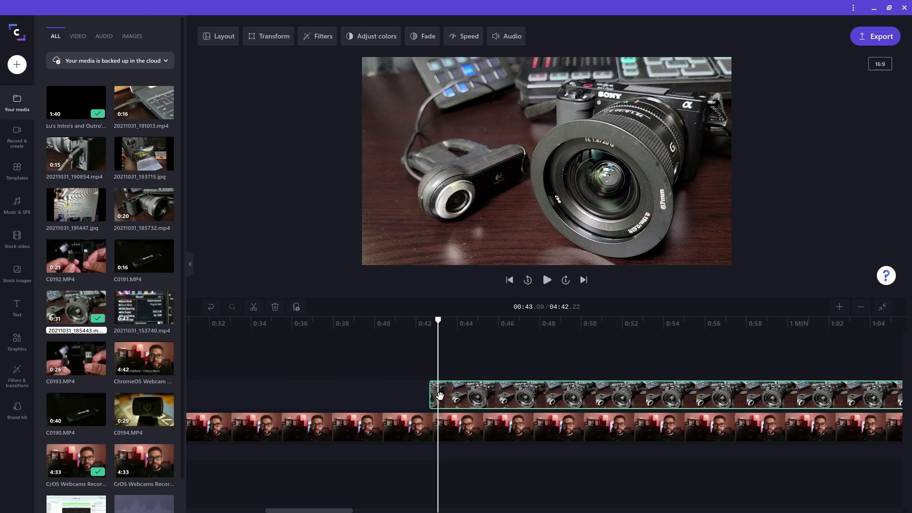
key("ctrl+z")
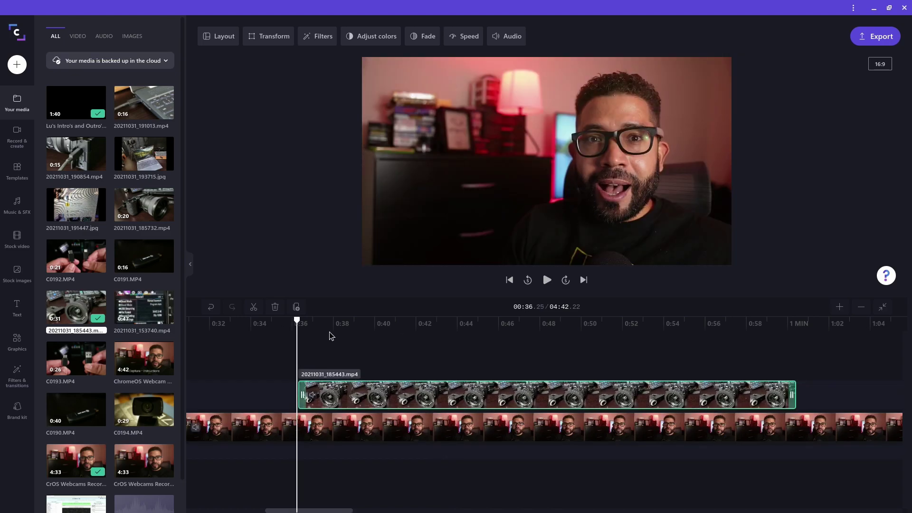
key("space")
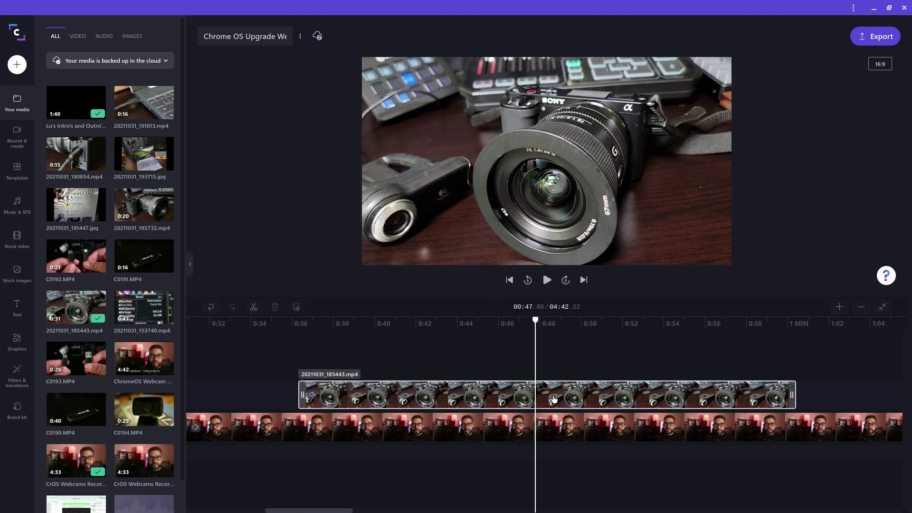
left_click_drag(794, 394, 532, 399)
Step: Split the webcam recording clip at 0:49.10
left_click(565, 322)
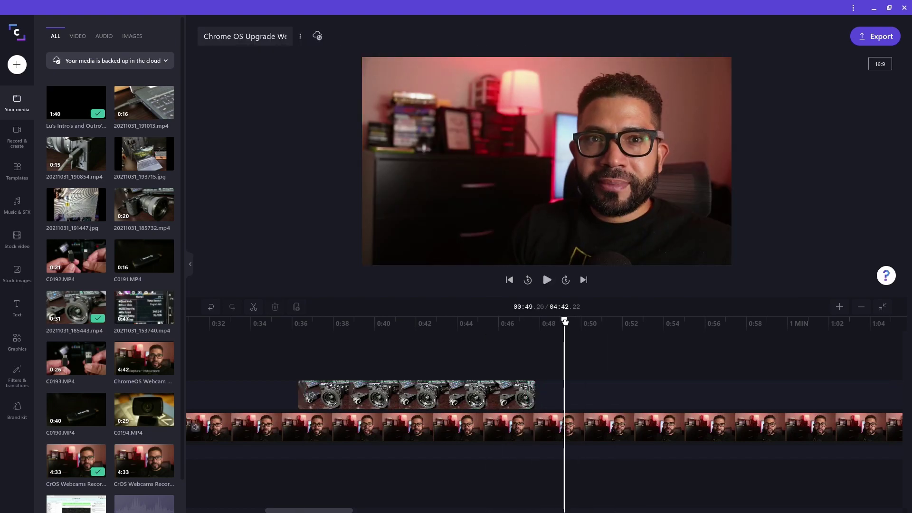
left_click_drag(565, 322, 563, 322)
left_click(602, 433)
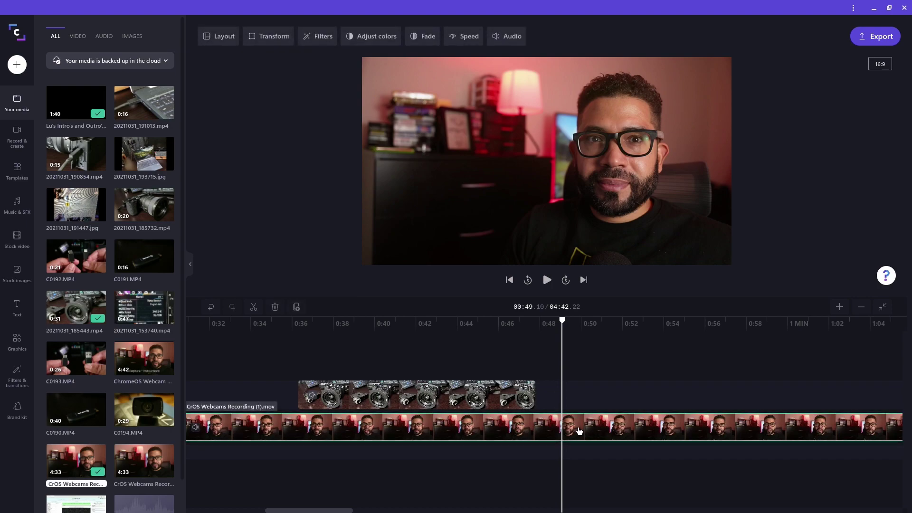
key("s")
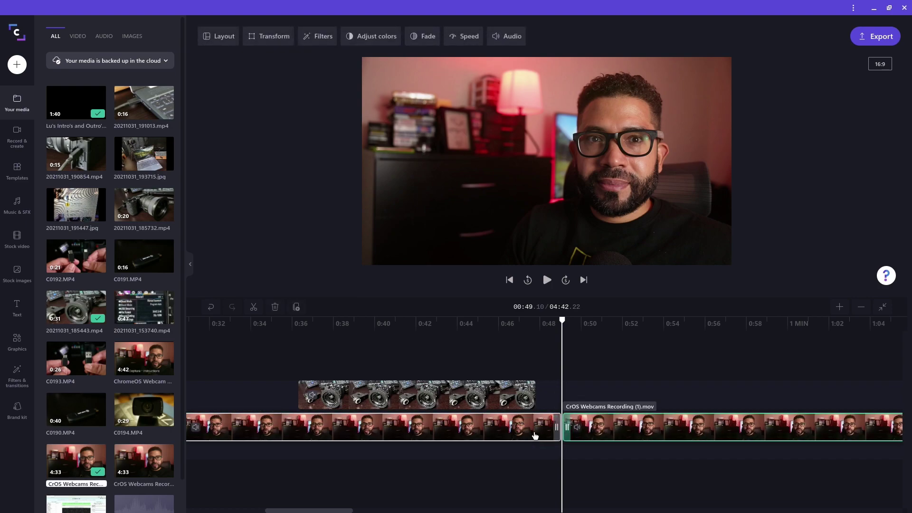
Step: Trim the left webcam piece's end, close the gap, and replay the cut
left_click(537, 431)
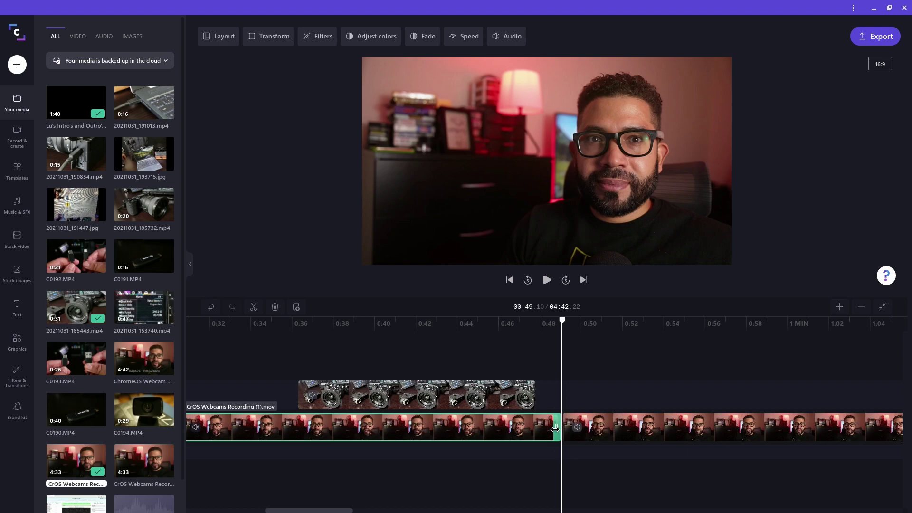
left_click_drag(555, 429, 534, 430)
left_click(549, 428)
left_click(505, 332)
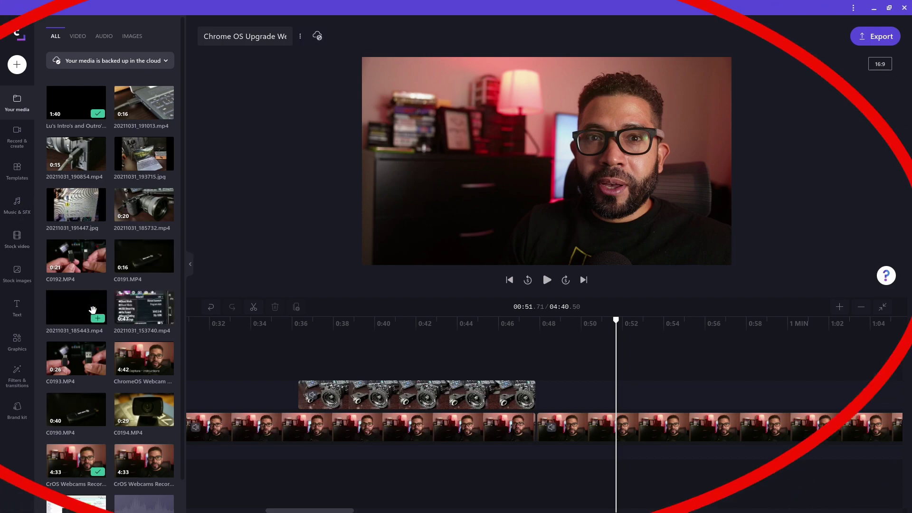
Step: Search stock videos for 'plug into udbsb' and place the laptop USB clip above the webcam at 0:51
left_click(17, 239)
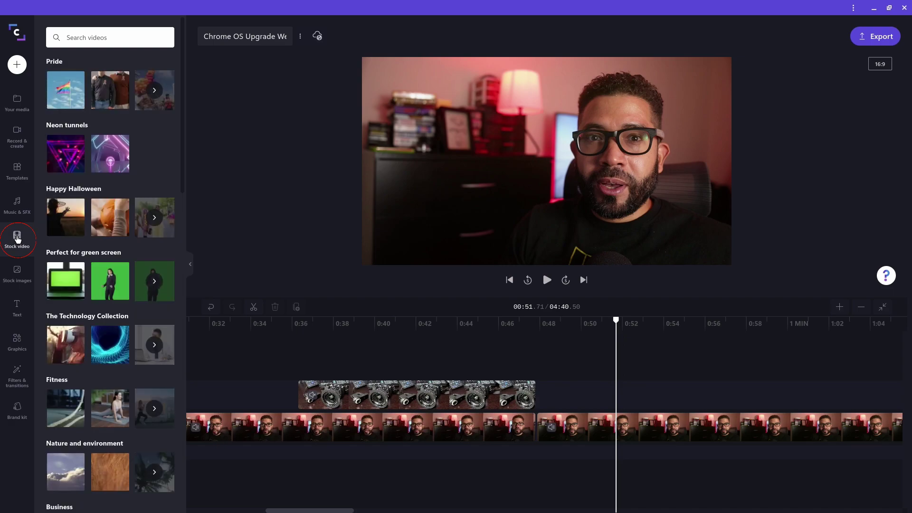
left_click(102, 34)
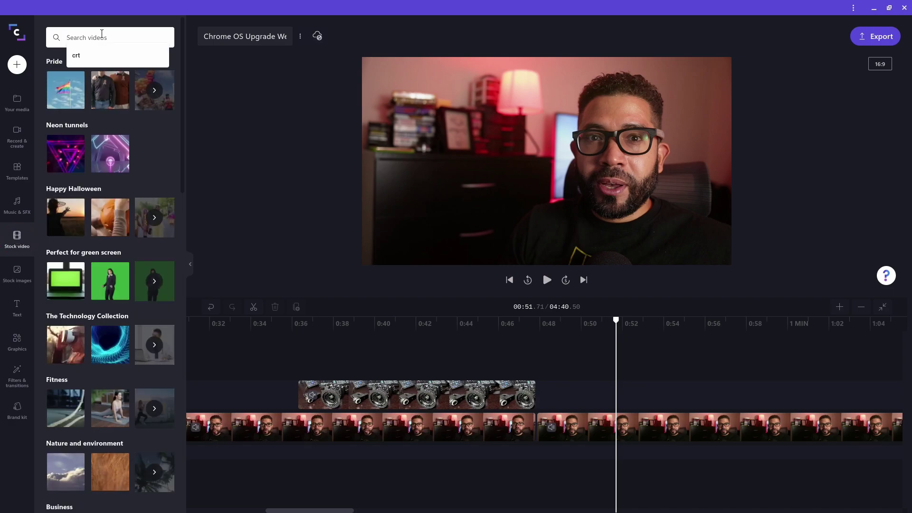
type("plug i")
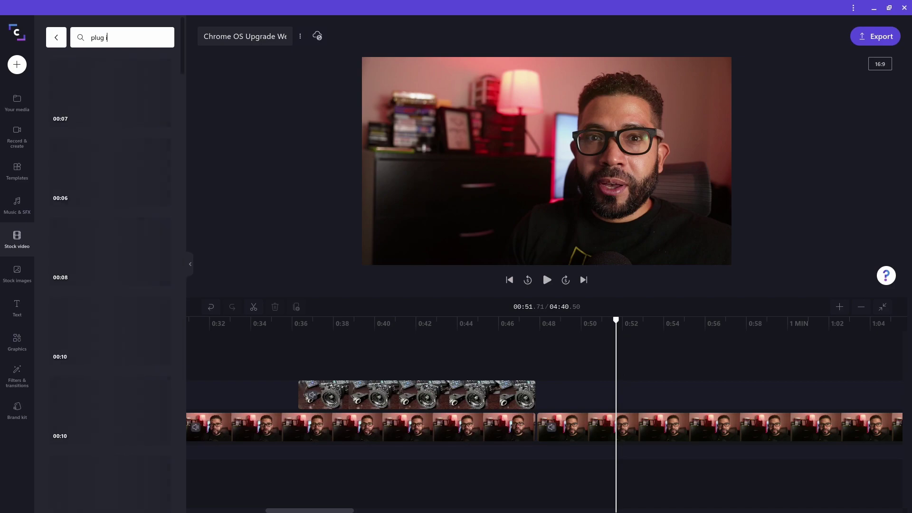
type("nto ud")
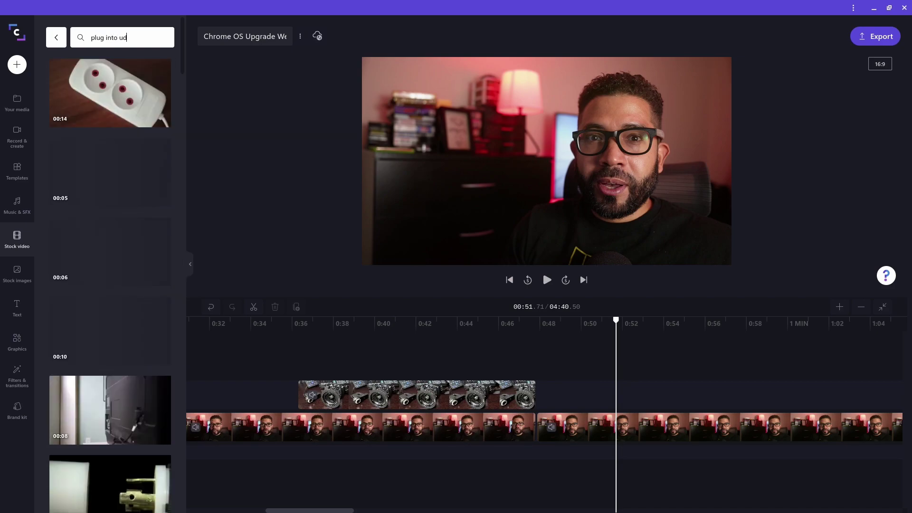
type("bsb")
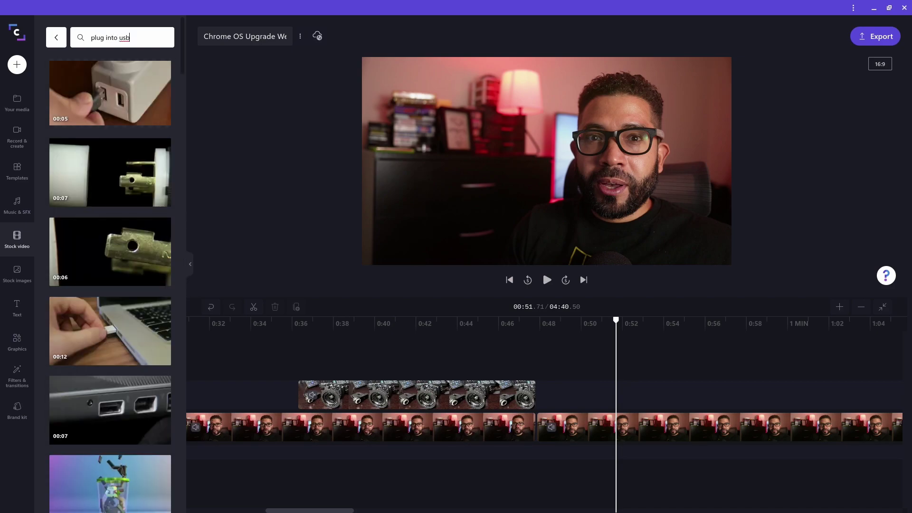
mouse_move(118, 326)
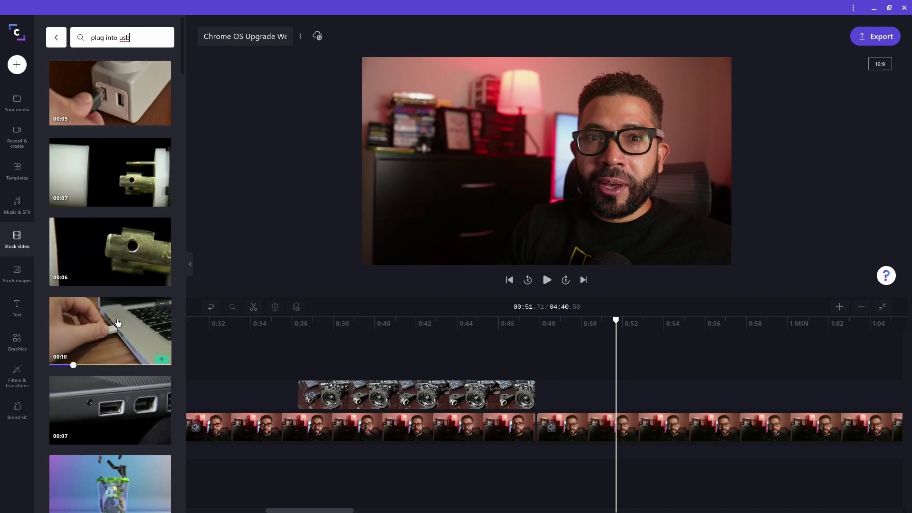
scroll(118, 326, "down", 2)
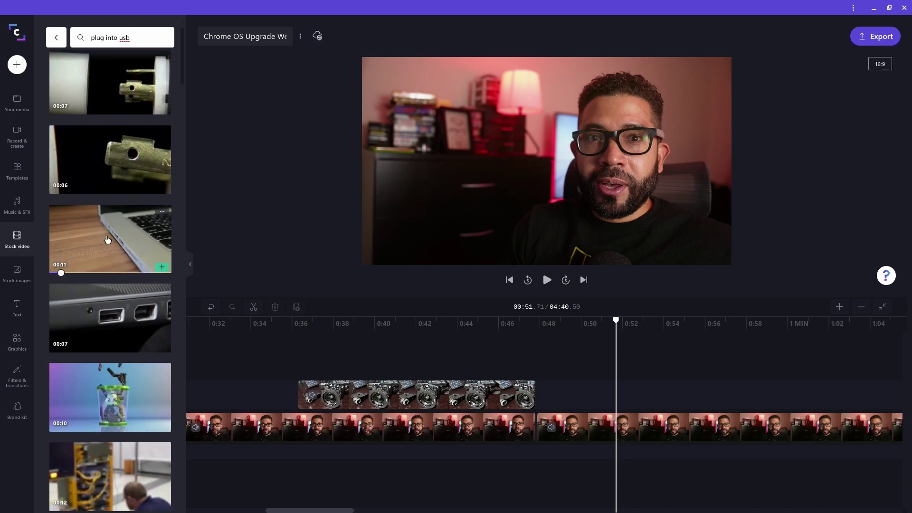
left_click_drag(107, 240, 642, 391)
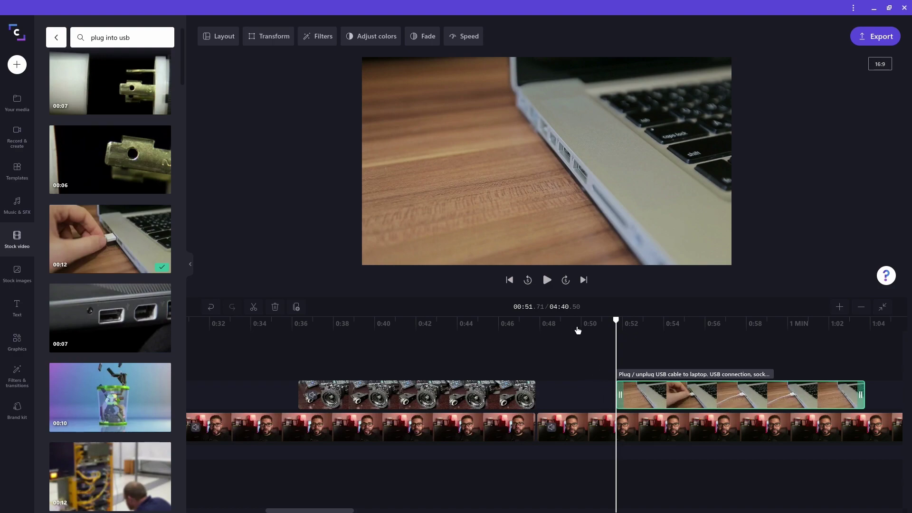
Step: Review from 0:48.77, then trim the USB stock clip to end near 0:56.5
left_click(558, 330)
key("space")
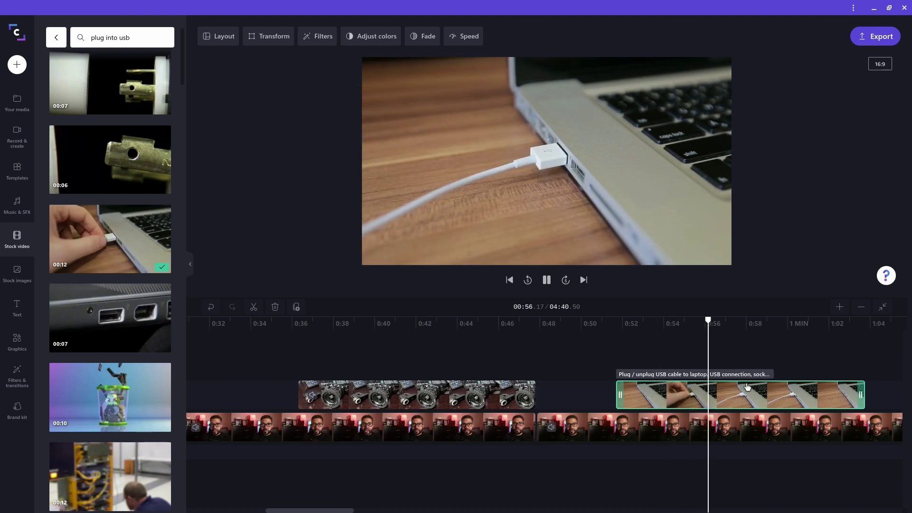
key("space")
left_click_drag(860, 398, 735, 402)
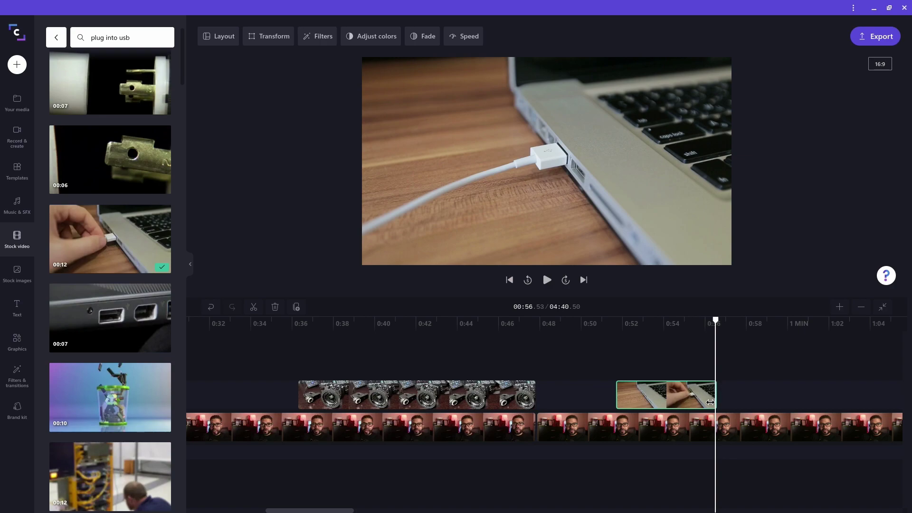
left_click_drag(709, 402, 709, 402)
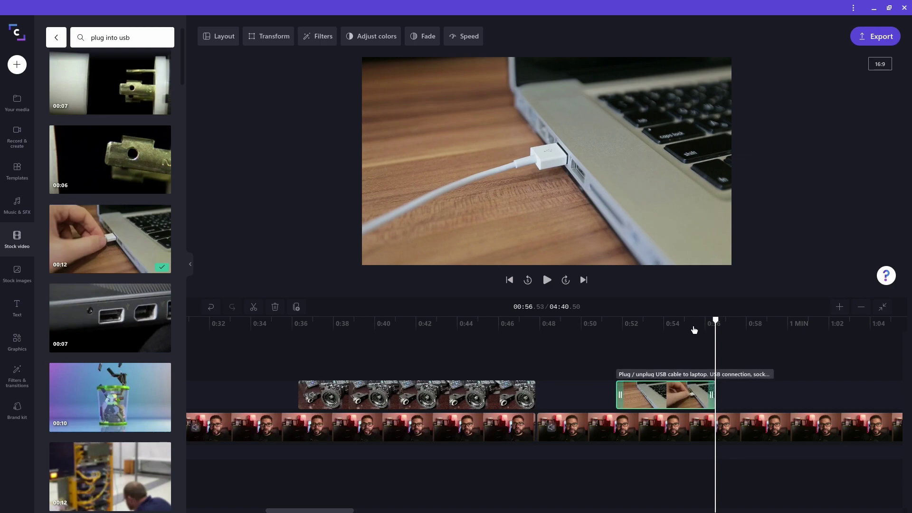
Step: Place 20211031_185732.mp4 on the overlay track after the USB clip and shorten its end
left_click(694, 329)
key("space")
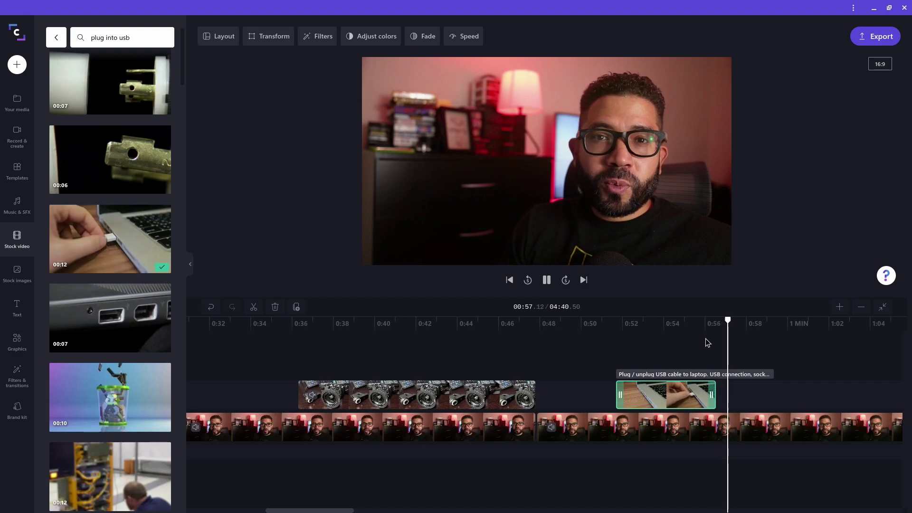
key("space")
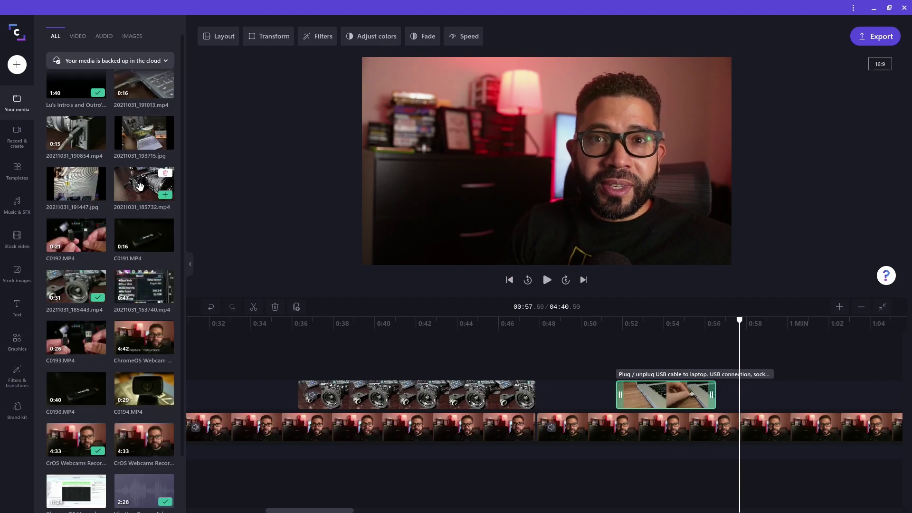
left_click_drag(144, 185, 610, 399)
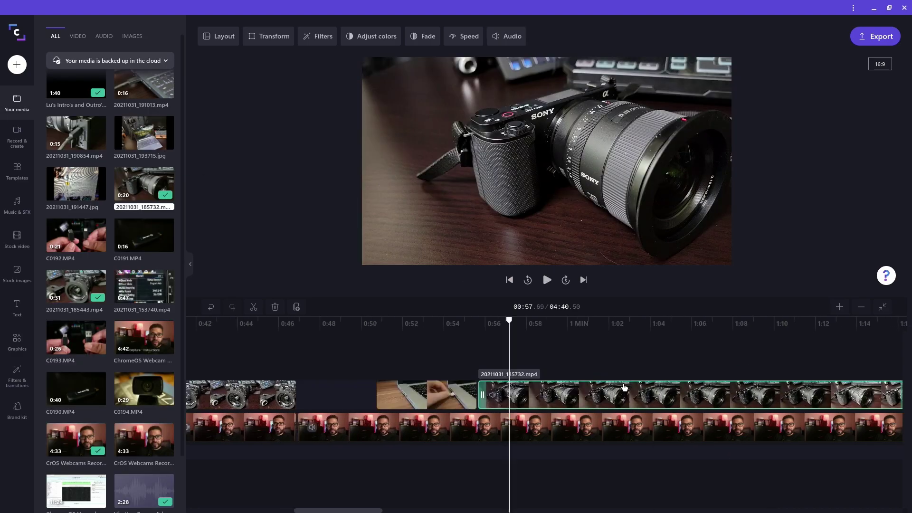
left_click(527, 395)
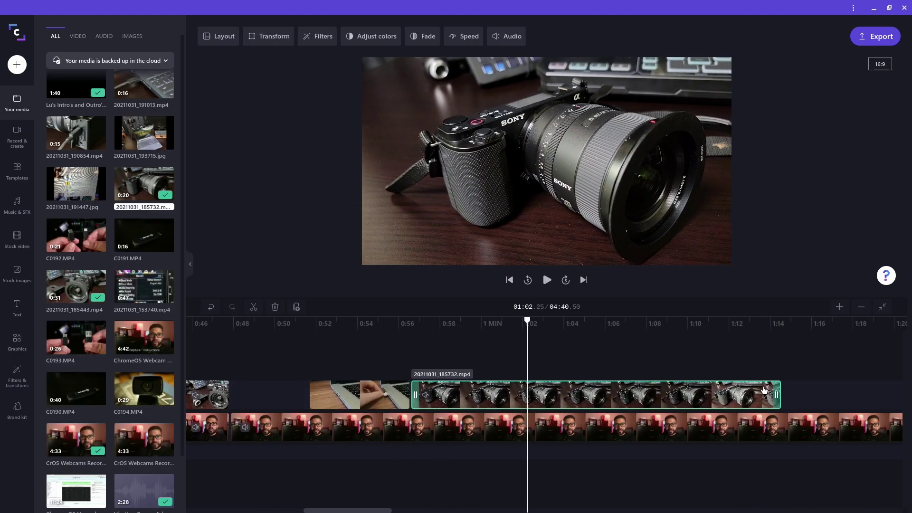
left_click_drag(764, 391, 528, 394)
Step: Add C0190.MP4 to the overlay track near 1:18, trim it shorter, and review playback
left_click_drag(527, 322, 805, 321)
scroll(109, 333, "down", 2)
left_click_drag(76, 331, 513, 398)
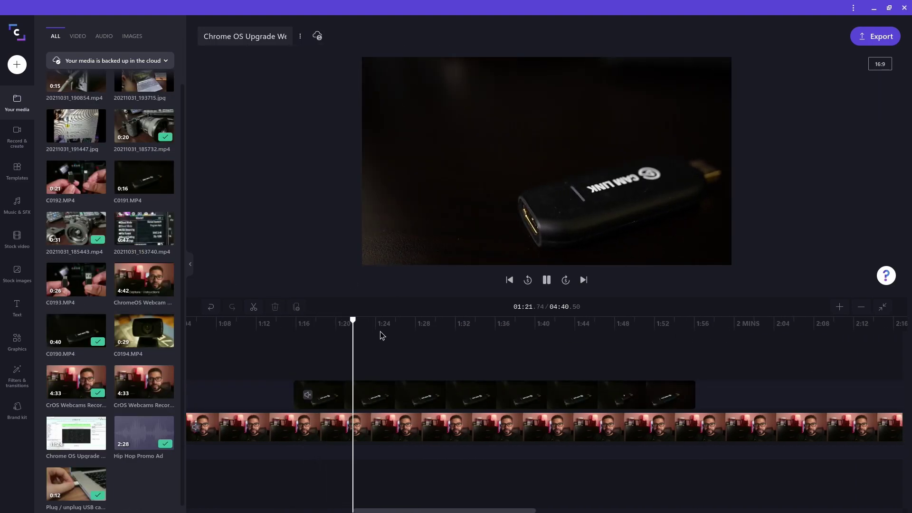
left_click_drag(694, 394, 499, 394)
key("space")
left_click(363, 332)
left_click(428, 332)
scroll(135, 301, "up", 2)
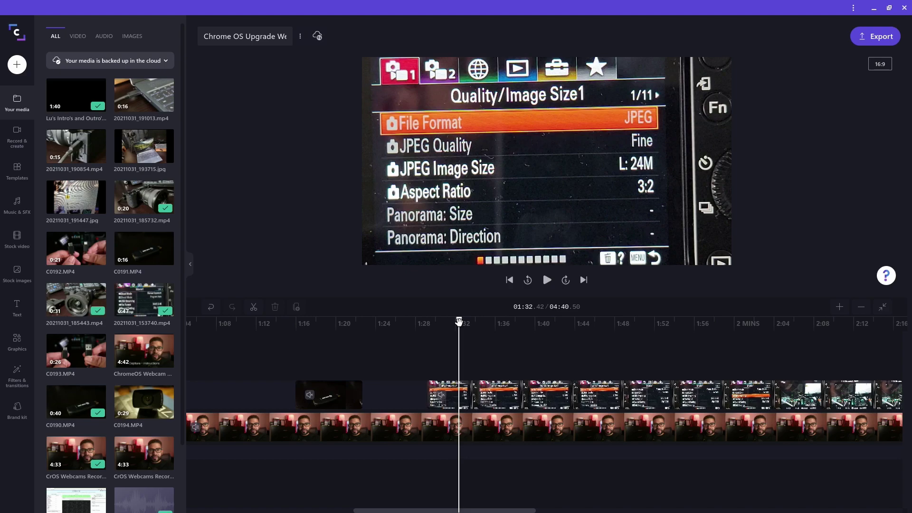
Step: Search Graphics stock images for 'cirle' and scroll through the circle results
left_click(15, 338)
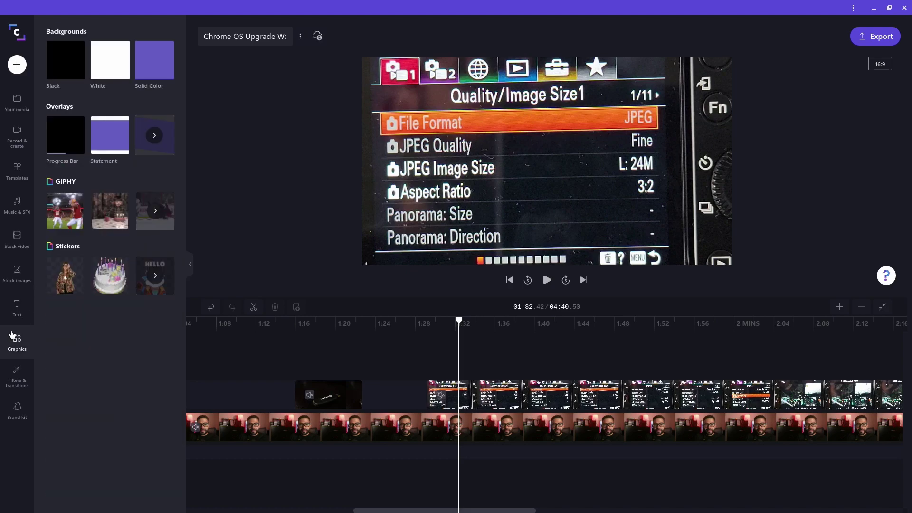
left_click(19, 273)
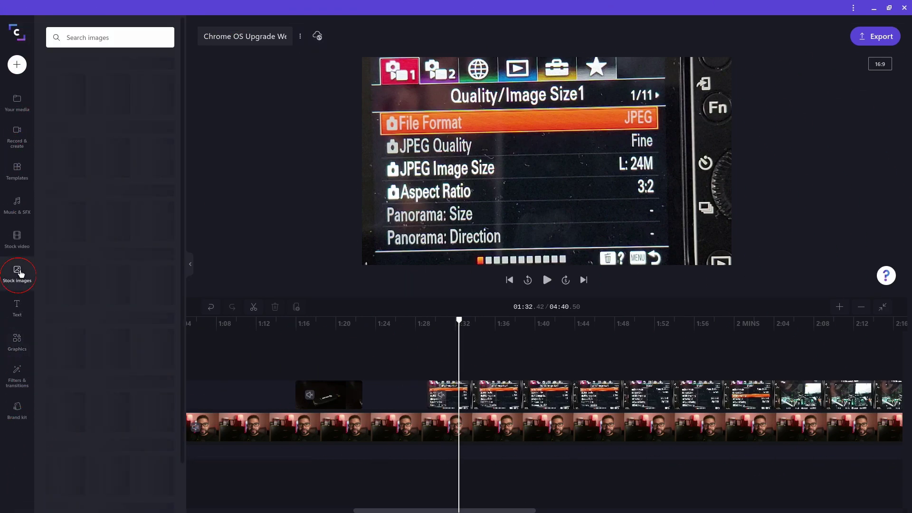
left_click(99, 37)
type("cirle")
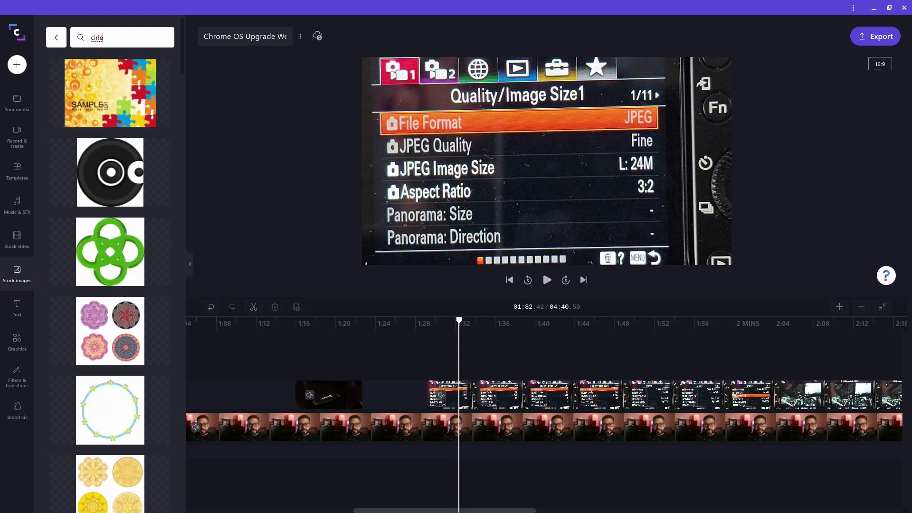
scroll(142, 241, "down", 15)
scroll(142, 261, "down", 10)
scroll(141, 261, "down", 10)
scroll(141, 262, "down", 3)
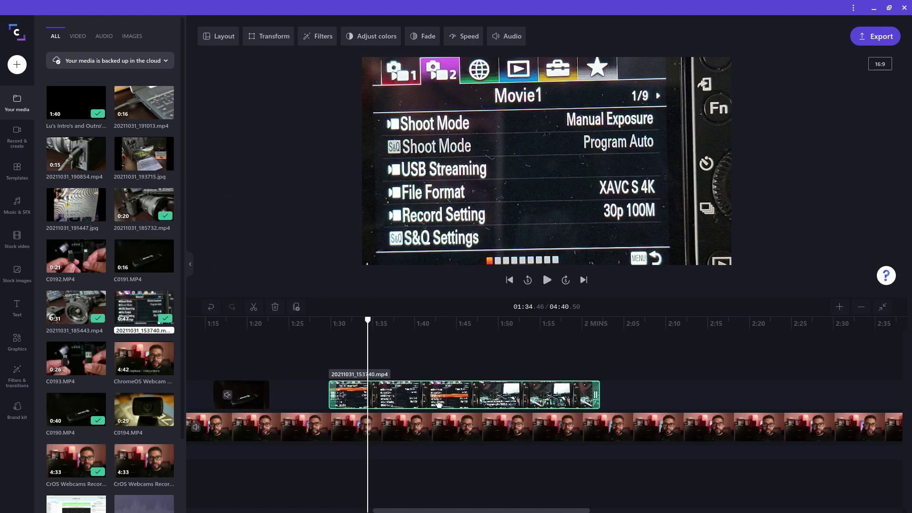
Step: Drag yellow circle.png from the Images filter onto a new top track, sliding it to start near 1:32
scroll(106, 59, "down", 1)
left_click(133, 38)
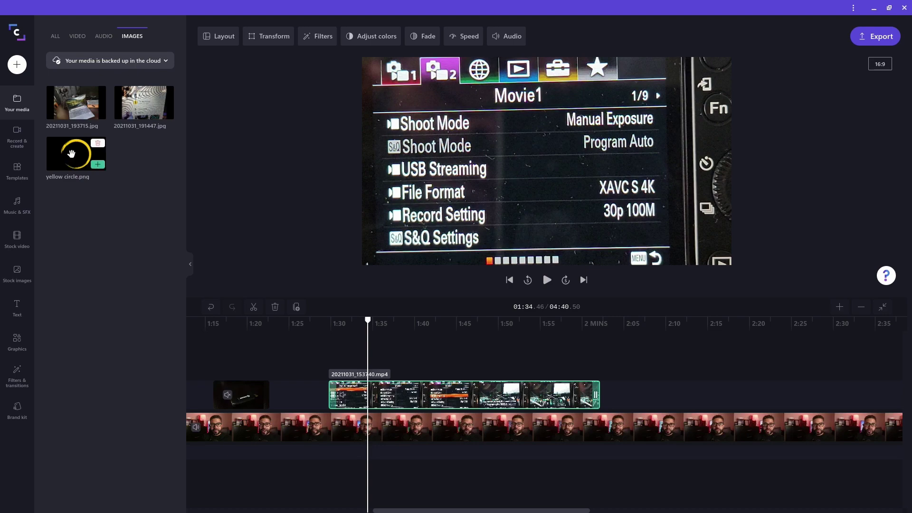
left_click_drag(71, 154, 363, 372)
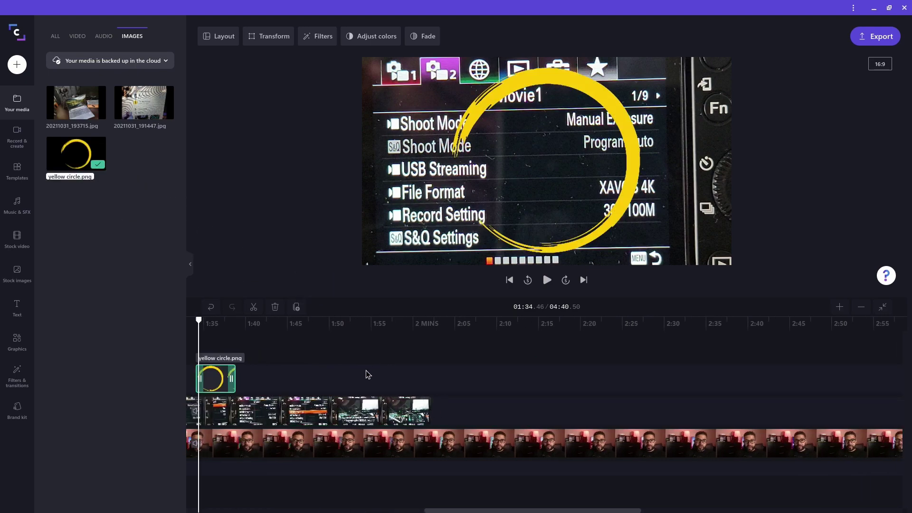
scroll(350, 372, "left", 5)
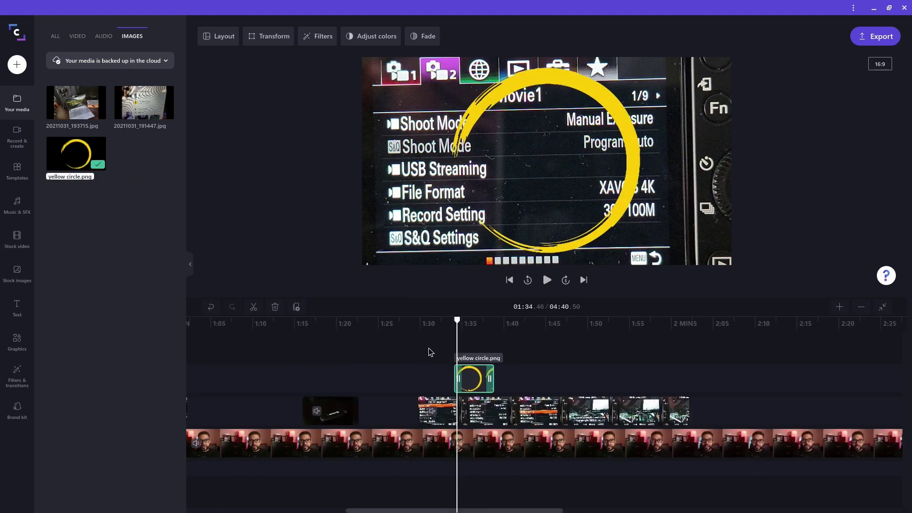
scroll(430, 351, "up", 3)
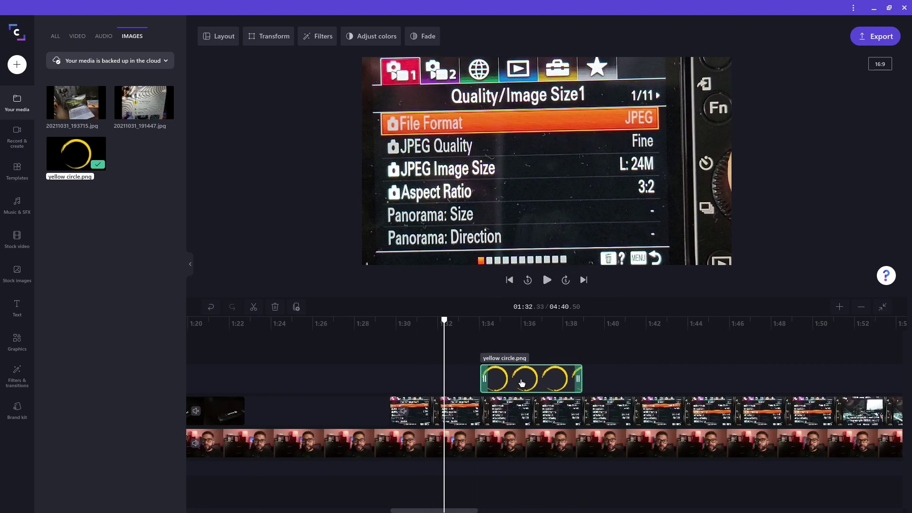
left_click_drag(521, 382, 482, 382)
left_click(467, 328)
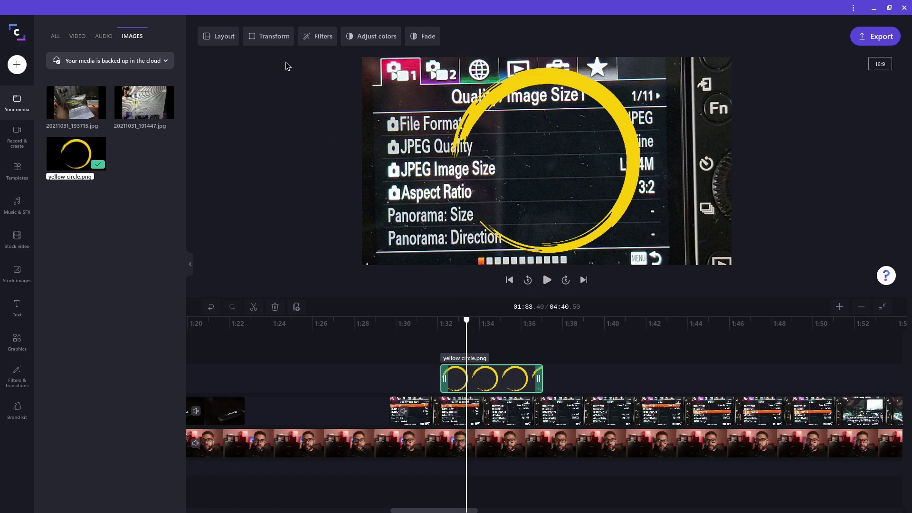
Step: Set the yellow circle's transform to Crop to fill
left_click(262, 38)
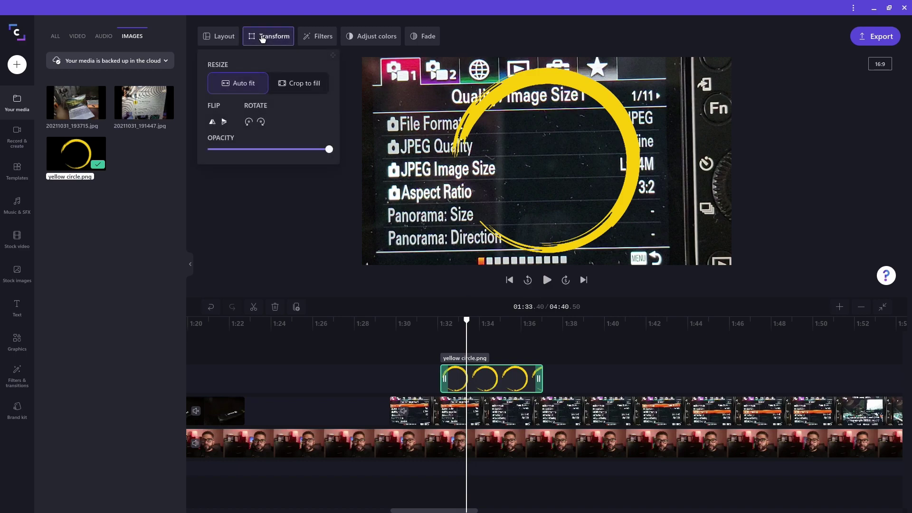
left_click(301, 87)
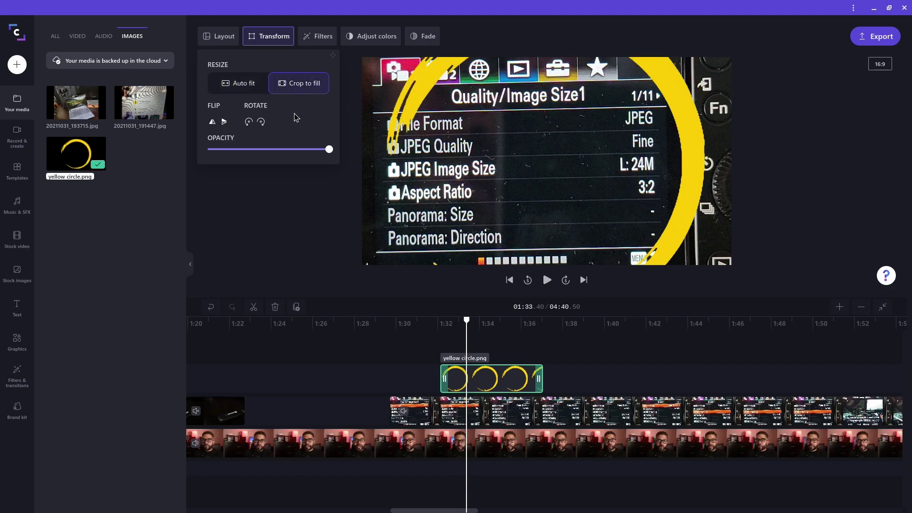
left_click(430, 81)
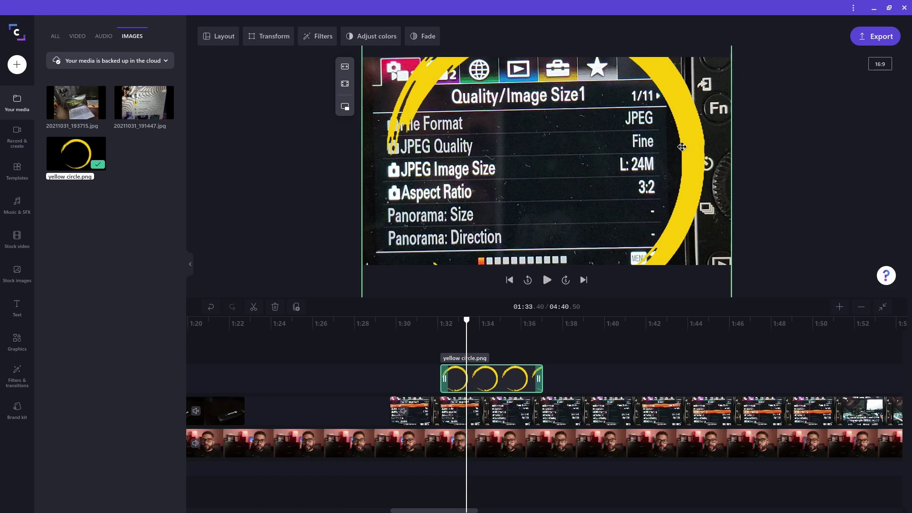
Step: Shrink and move the circle to ring the second menu tab, ending its clip at 1:36
left_click_drag(373, 74, 422, 161)
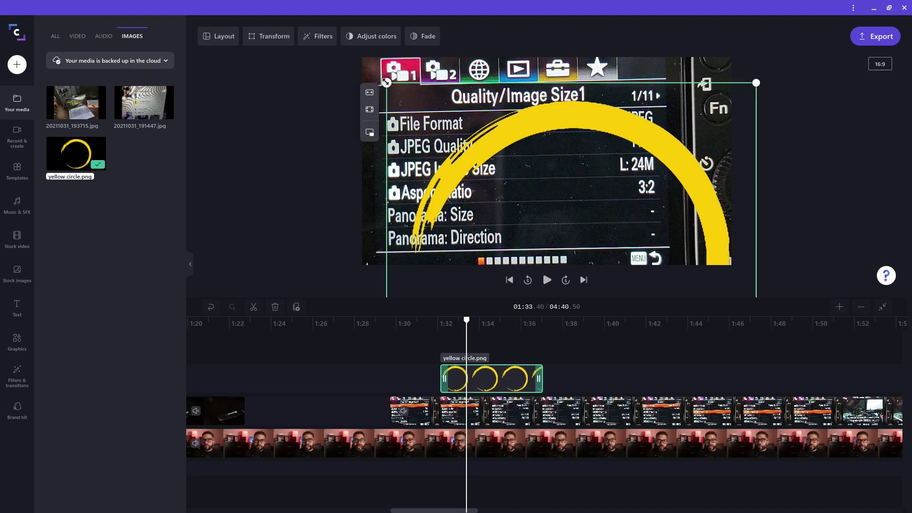
left_click_drag(386, 83, 546, 234)
left_click_drag(624, 244, 465, 91)
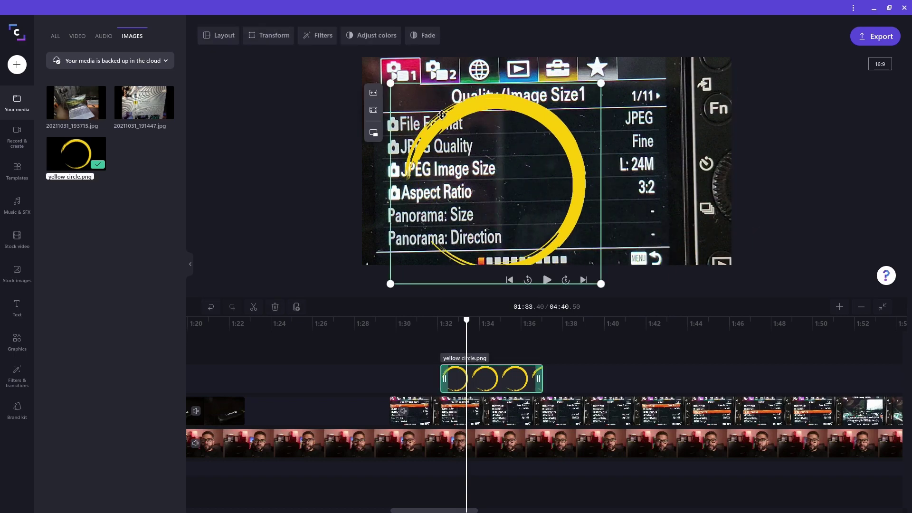
left_click_drag(389, 82, 441, 74)
left_click_drag(438, 334, 526, 333)
left_click_drag(539, 379, 519, 382)
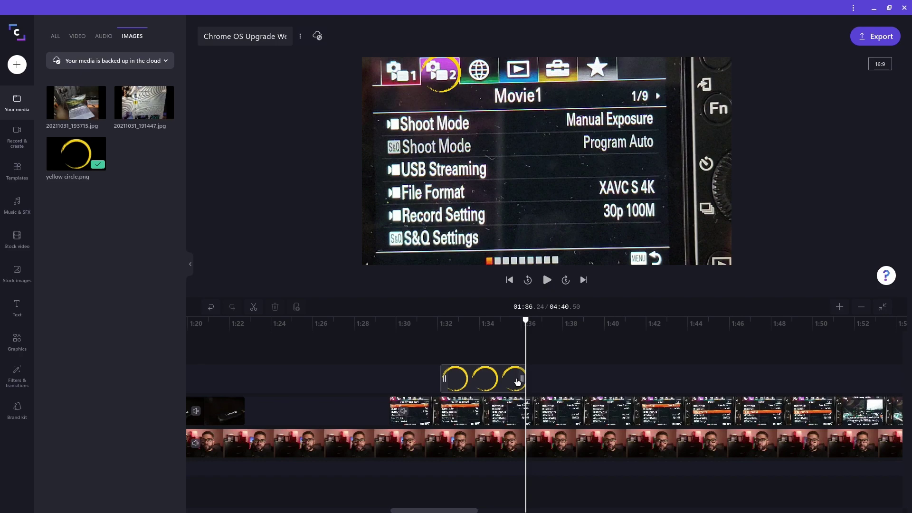
Step: Raise the yellow circle's Exposure in Adjust colors, then browse Filters without applying one
left_click(493, 383)
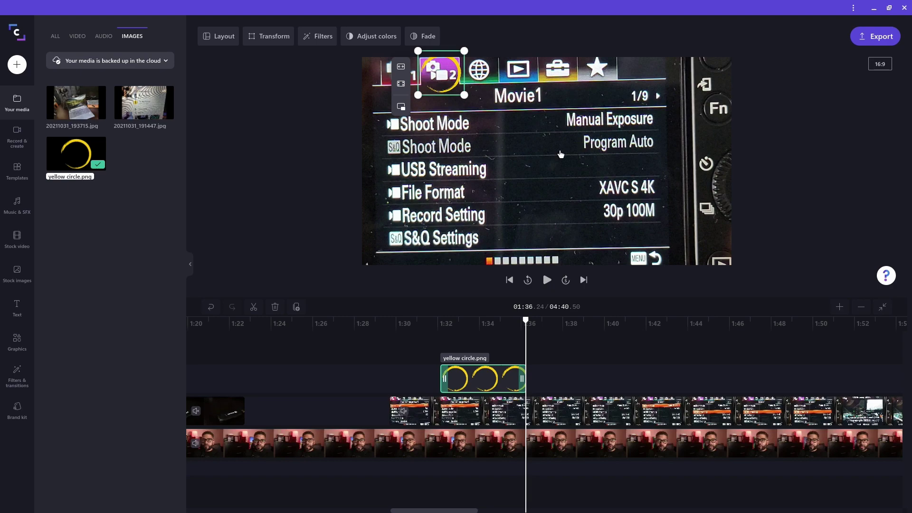
left_click(358, 35)
left_click_drag(369, 77, 407, 110)
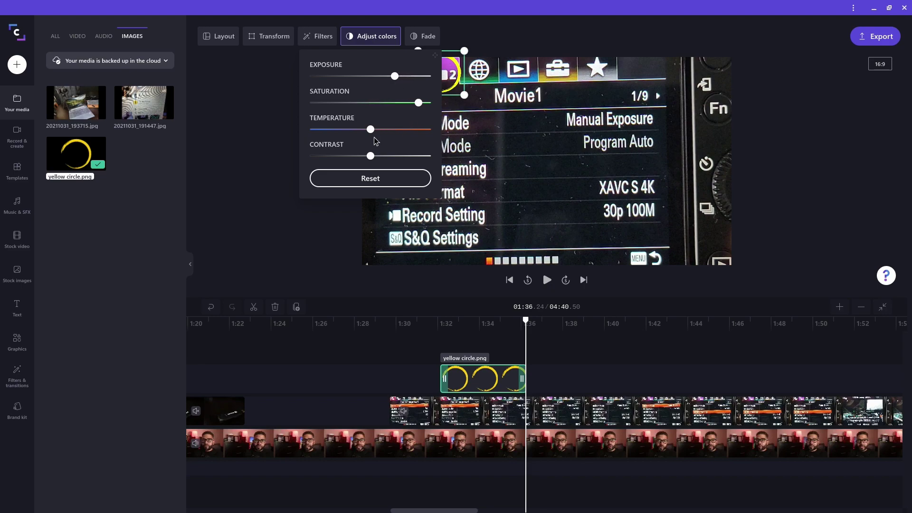
left_click(318, 37)
scroll(318, 109, "down", 2)
scroll(318, 109, "down", 5)
scroll(319, 123, "up", 10)
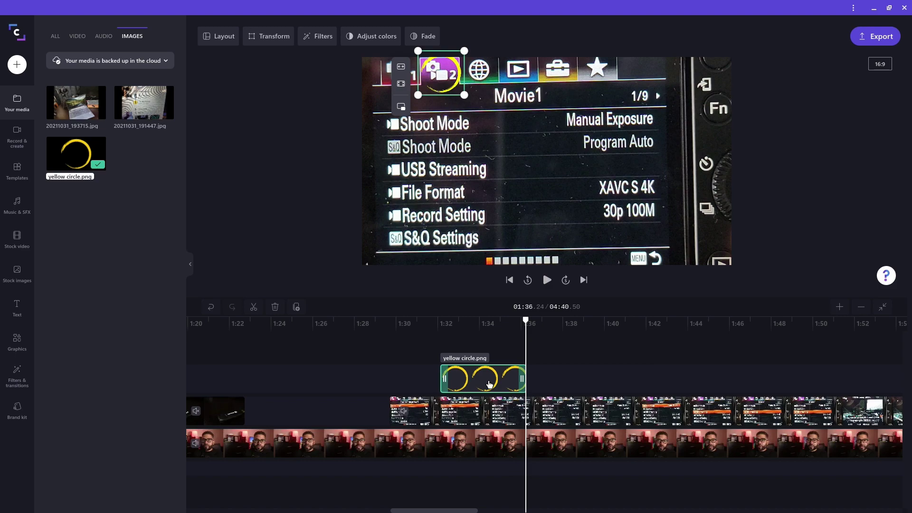
Step: Copy and paste the yellow circle clip, placing the copy right after the original at 1:36
right_click(489, 384)
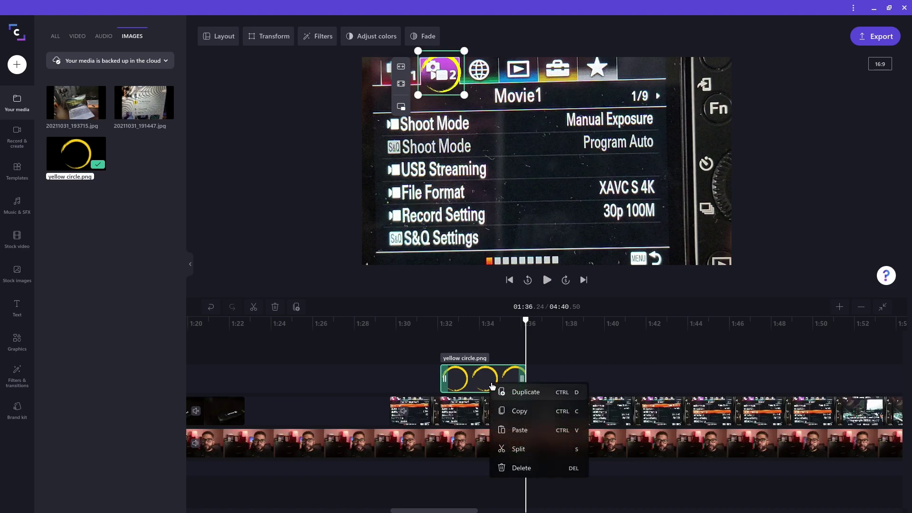
left_click(519, 412)
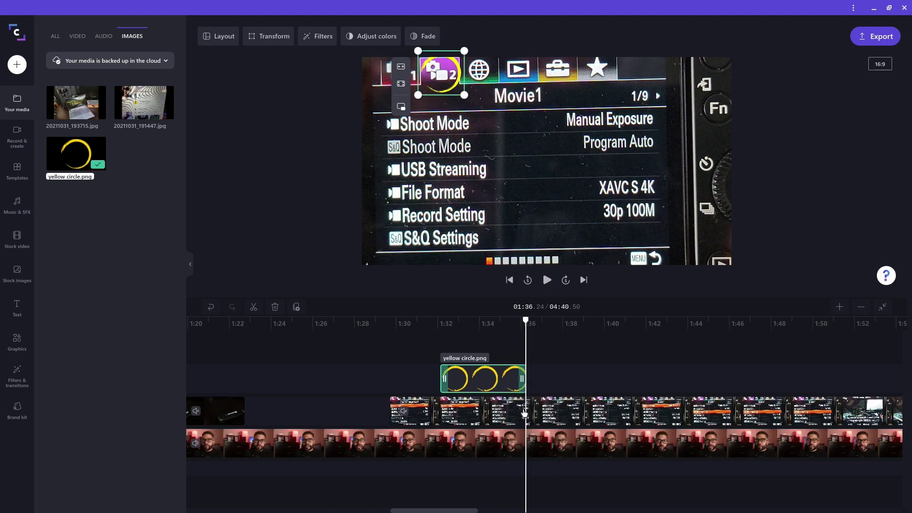
left_click(548, 372)
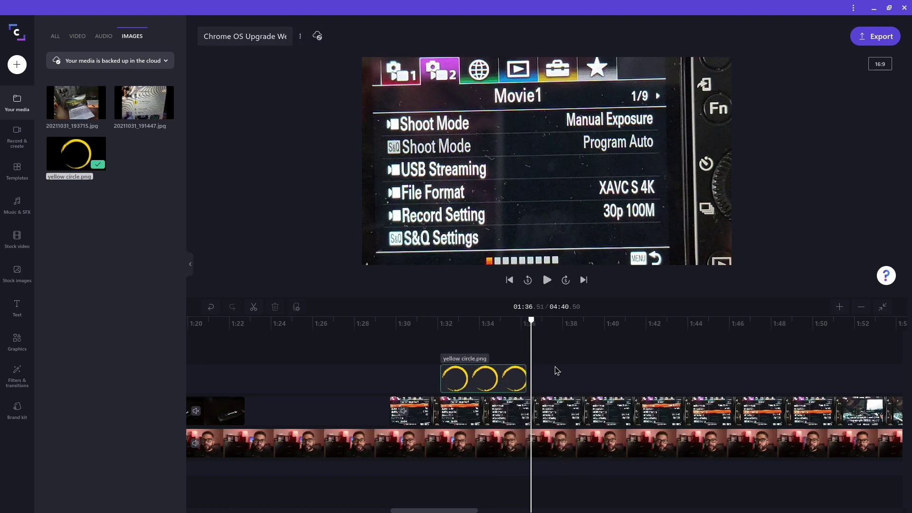
right_click(574, 382)
left_click(594, 393)
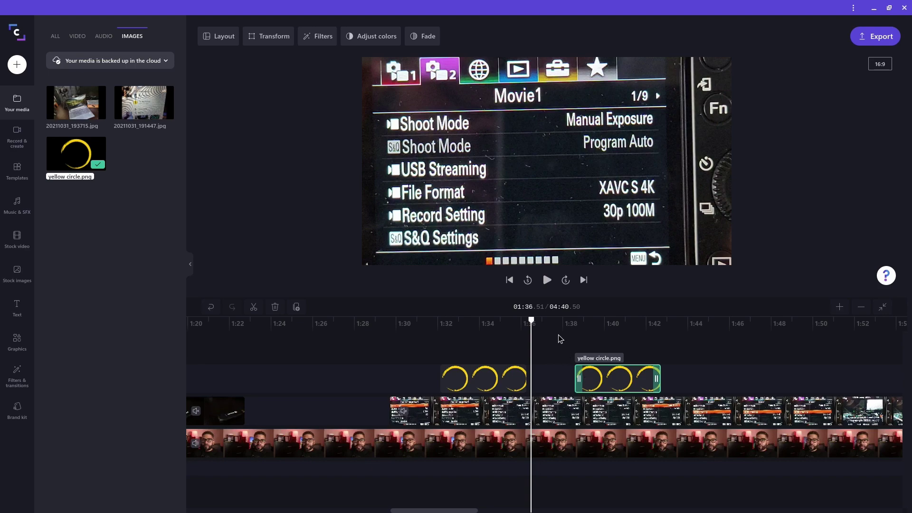
left_click_drag(531, 321, 508, 320)
left_click_drag(617, 384, 570, 381)
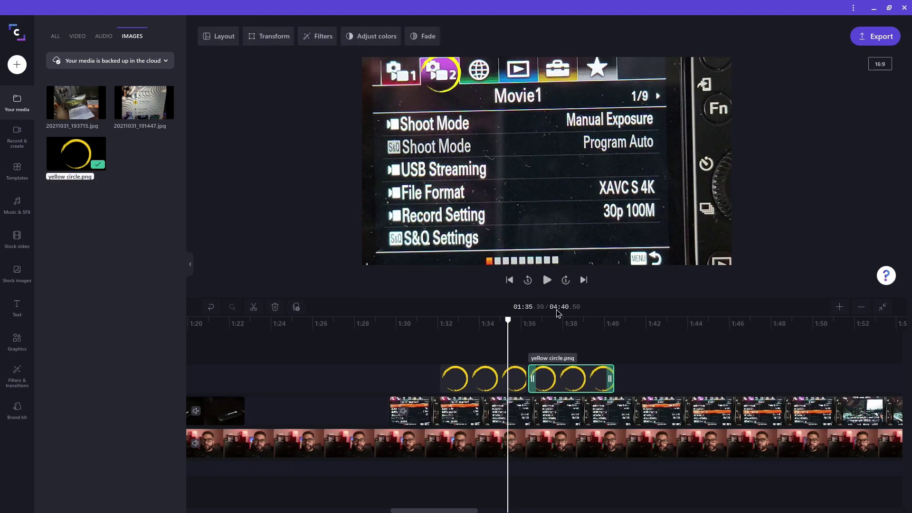
left_click_drag(550, 326, 432, 324)
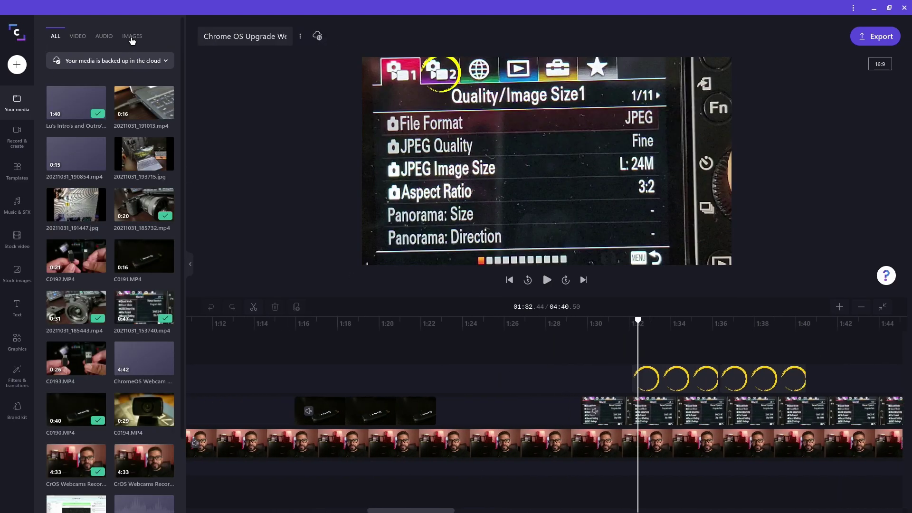
Step: Filter media to images, select the 20211031_153740.mp4 clip, and play back around 1:40
left_click(132, 37)
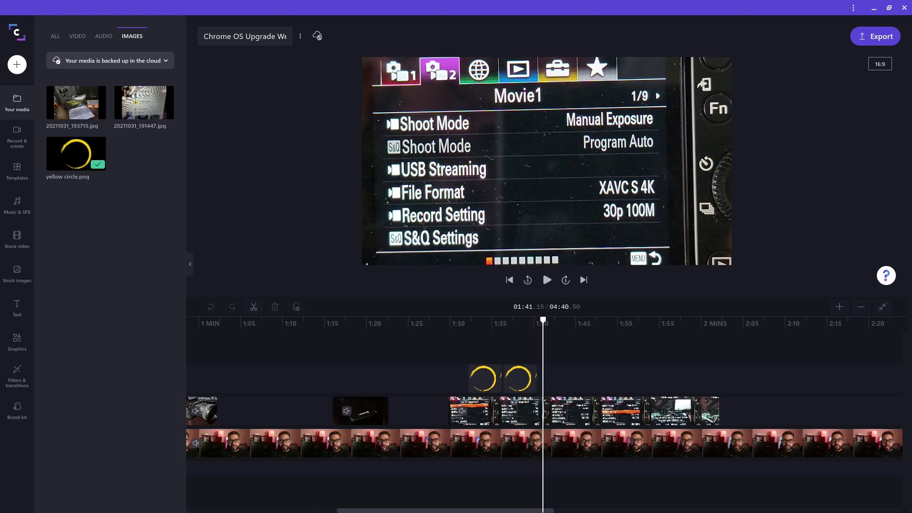
key("space")
left_click(570, 411)
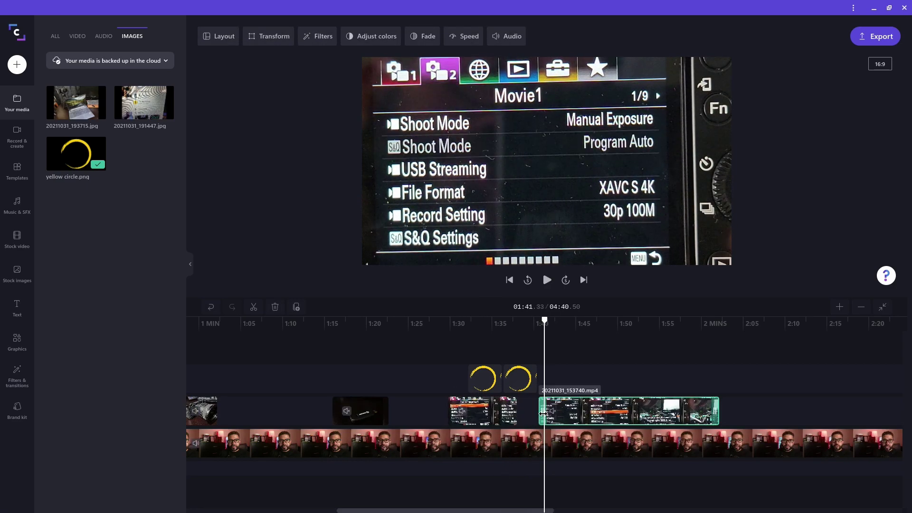
key("space")
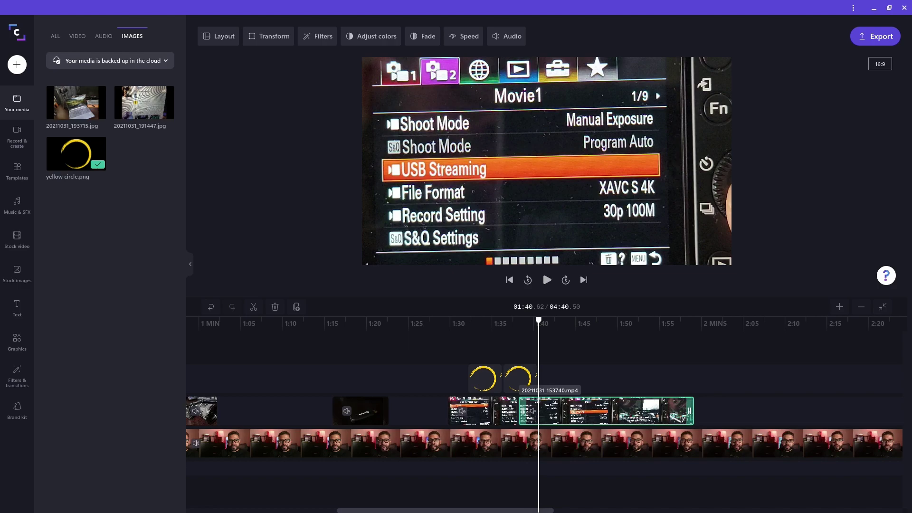
Step: Split the talking-head clip at the playhead, push its second part later, and split the screen recording
left_click(553, 443)
key("s")
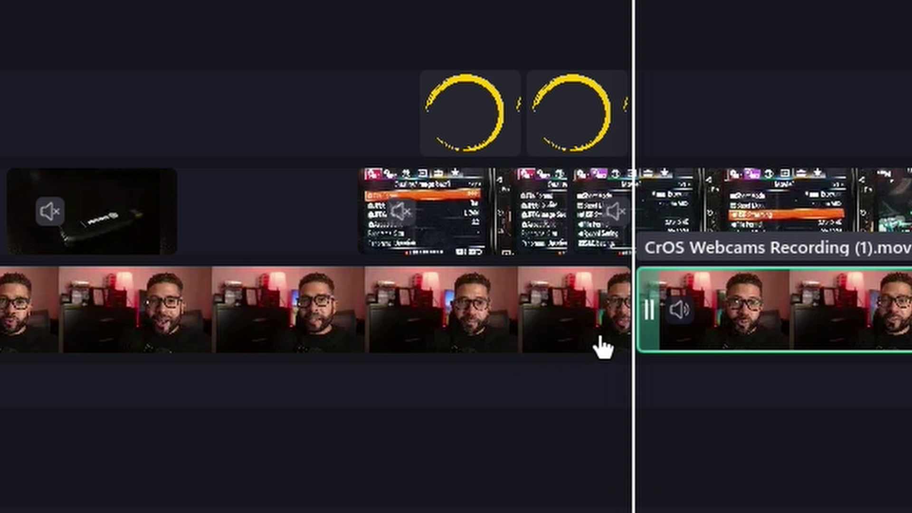
left_click_drag(632, 340, 782, 322)
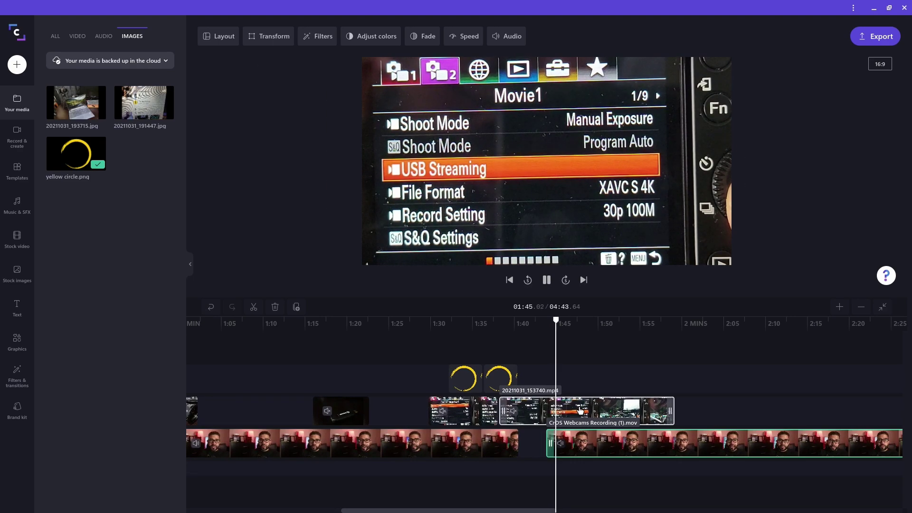
key("s")
key("Left")
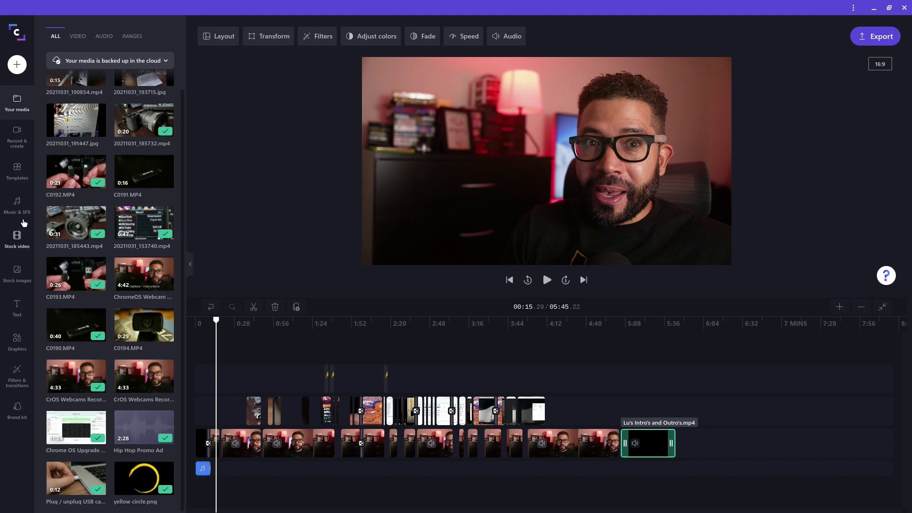
Step: Search the music library for 'chill' and place the 3:17 Chill Snare track after Hip Hop Promo Ad
left_click(18, 207)
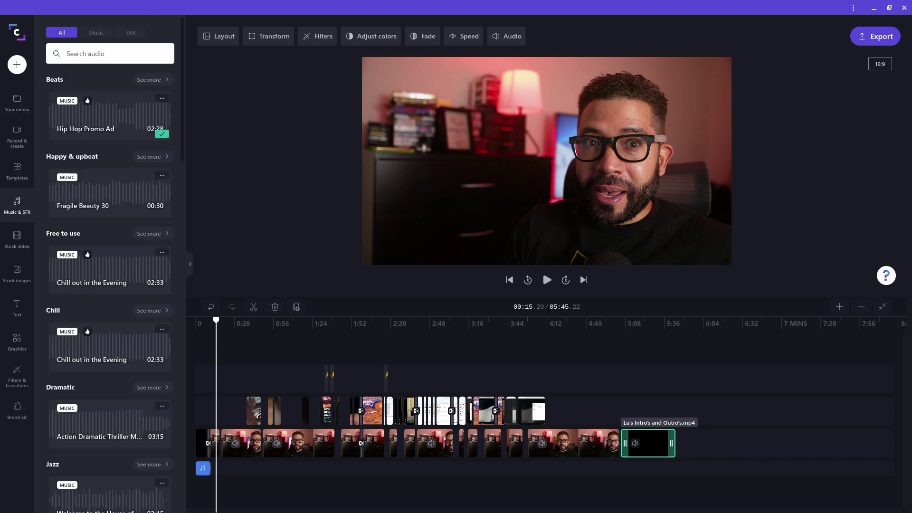
left_click(109, 53)
type("chill")
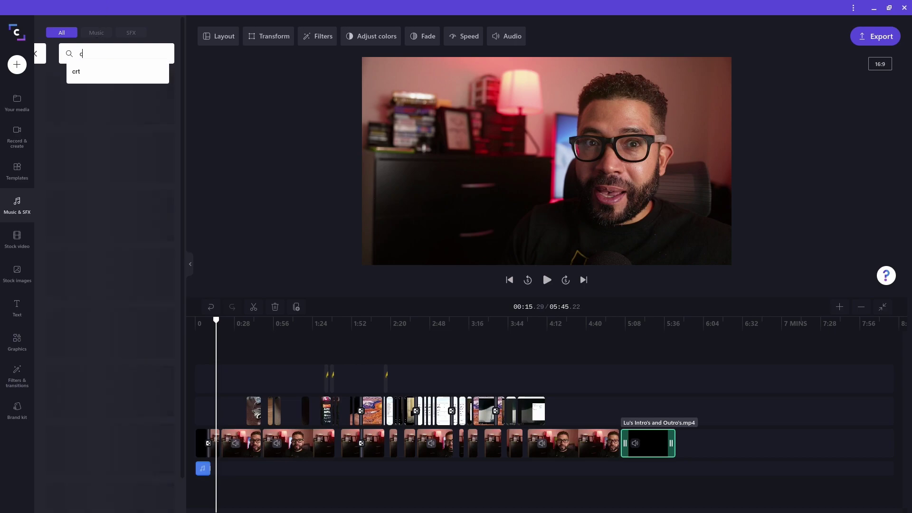
key("Return")
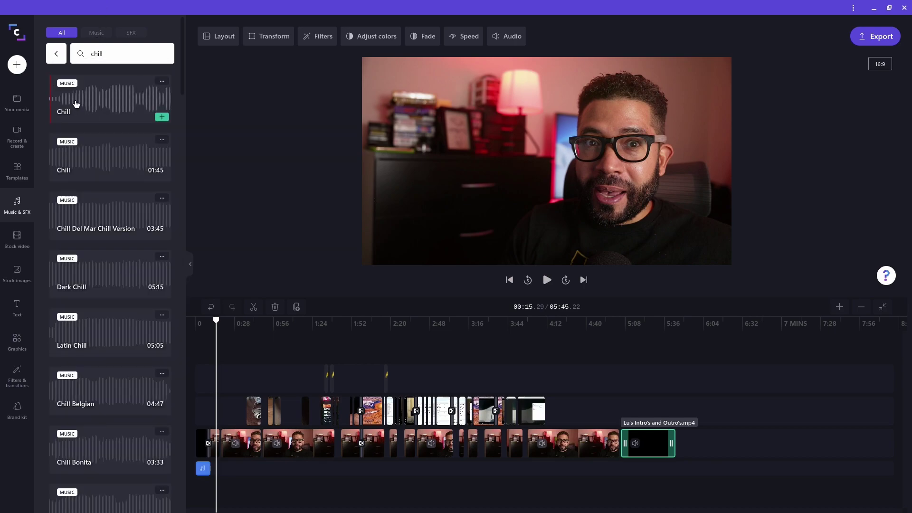
left_click(75, 159)
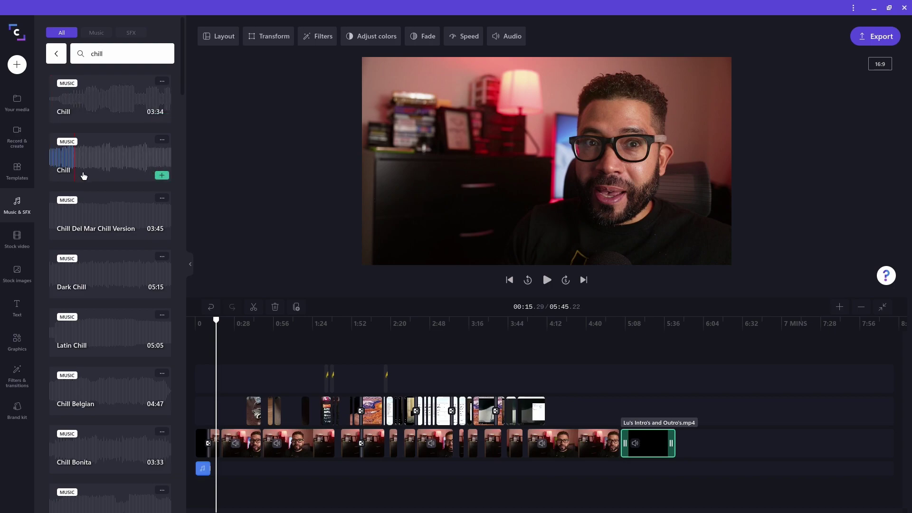
left_click(72, 335)
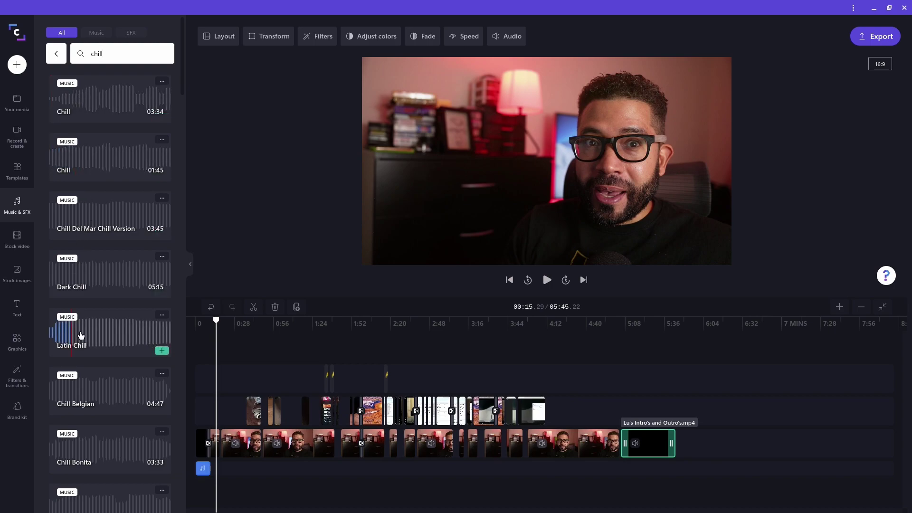
scroll(80, 335, "down", 4)
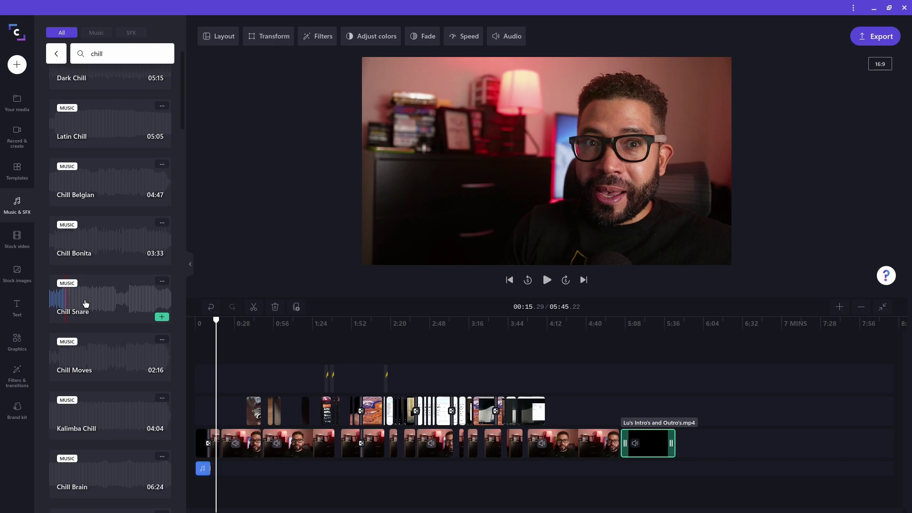
left_click_drag(83, 300, 254, 472)
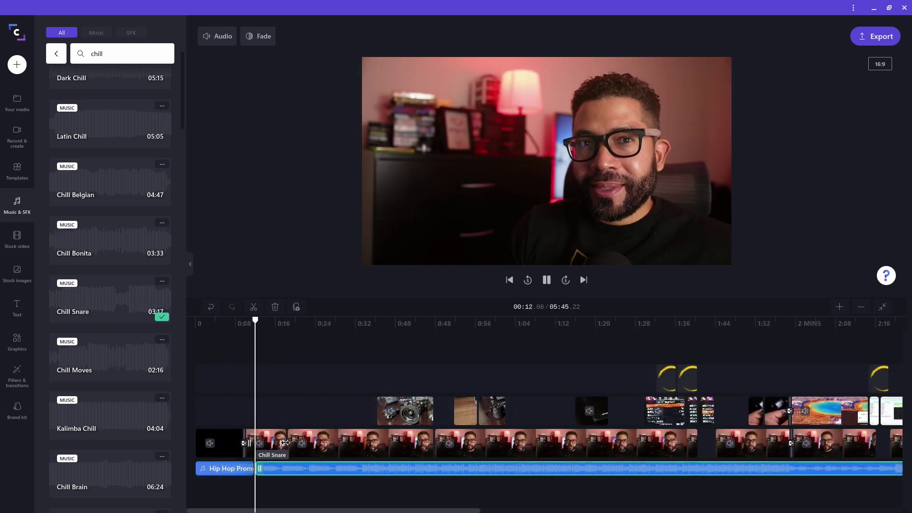
Step: Set the Chill Snare music to 20% volume with a 2-second fade-in
left_click(279, 472)
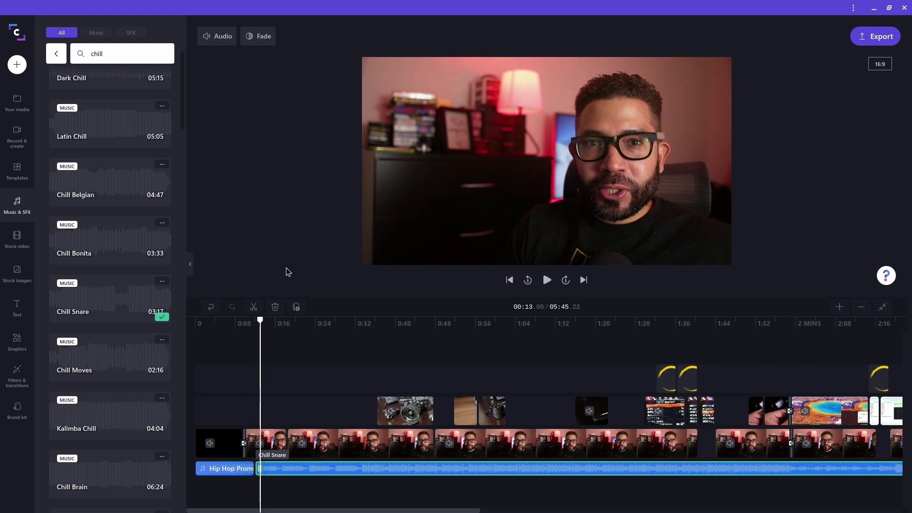
left_click(224, 39)
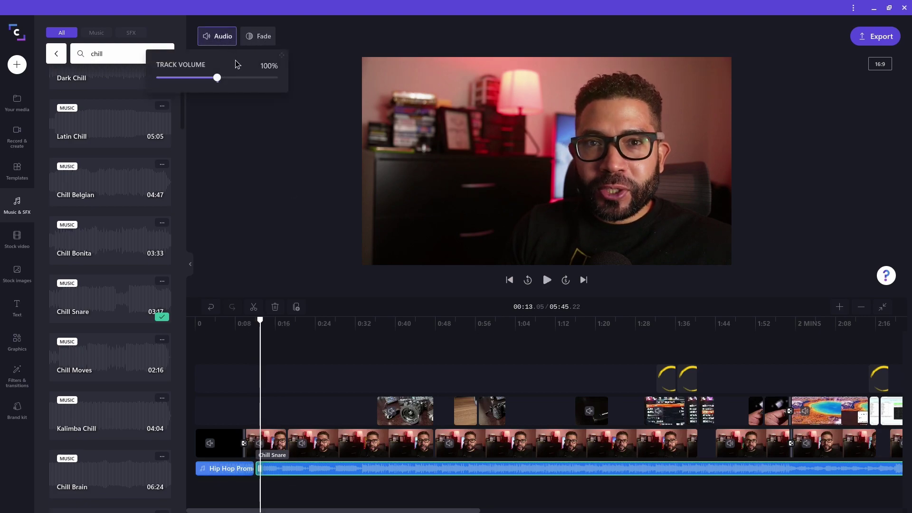
left_click_drag(218, 81, 170, 84)
left_click(256, 42)
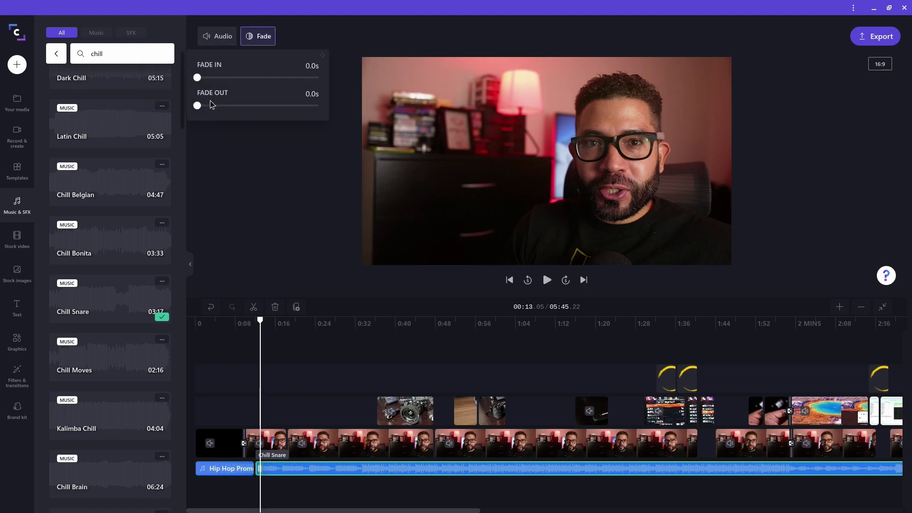
left_click_drag(200, 82, 321, 81)
left_click(316, 339)
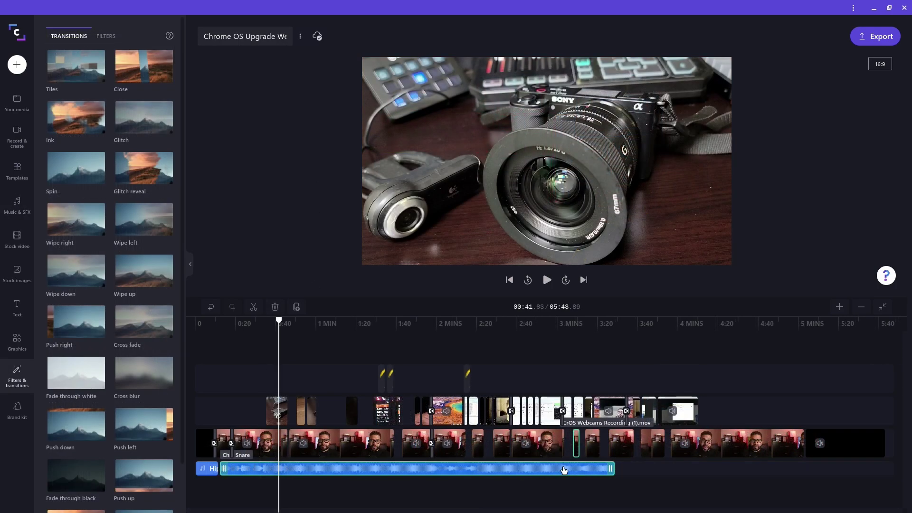
Step: Paste a copy of Chill Snare at 3:31 on the audio track, trimmed to end with the video
right_click(566, 469)
left_click(593, 404)
left_click(619, 324)
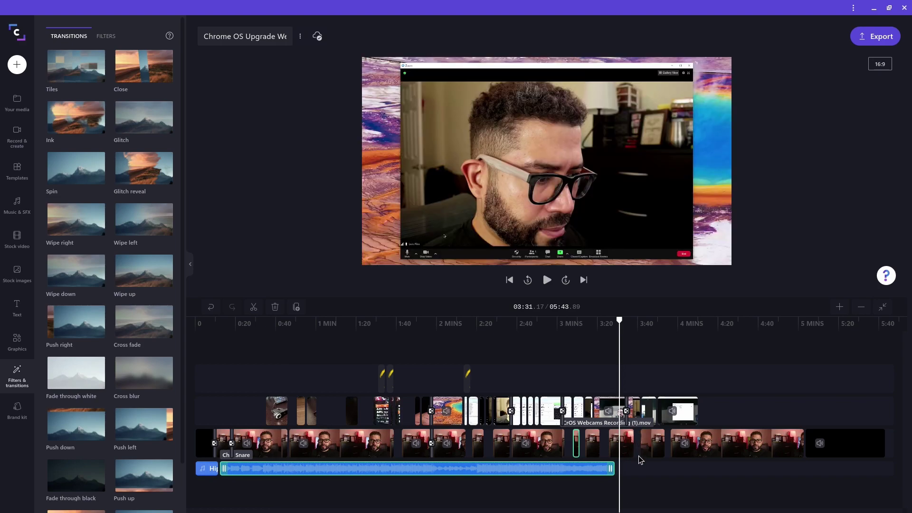
right_click(637, 468)
left_click(666, 480)
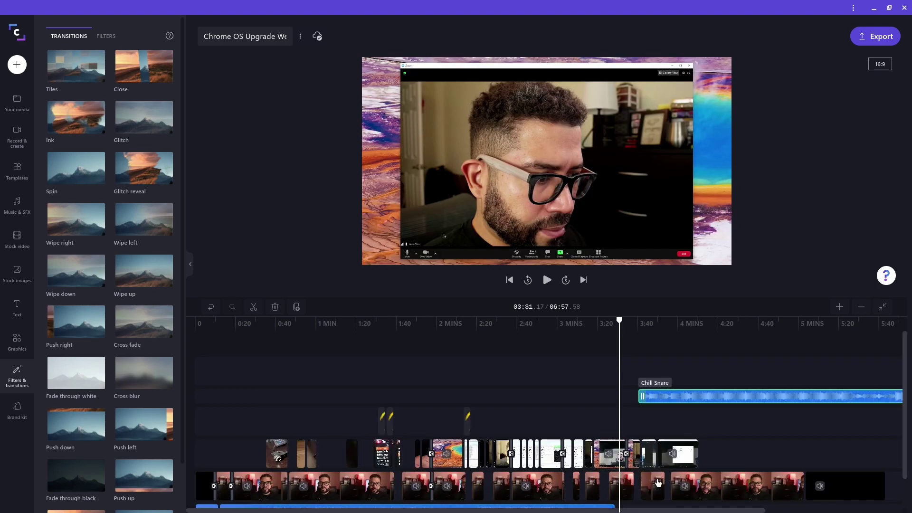
scroll(678, 409, "down", 1)
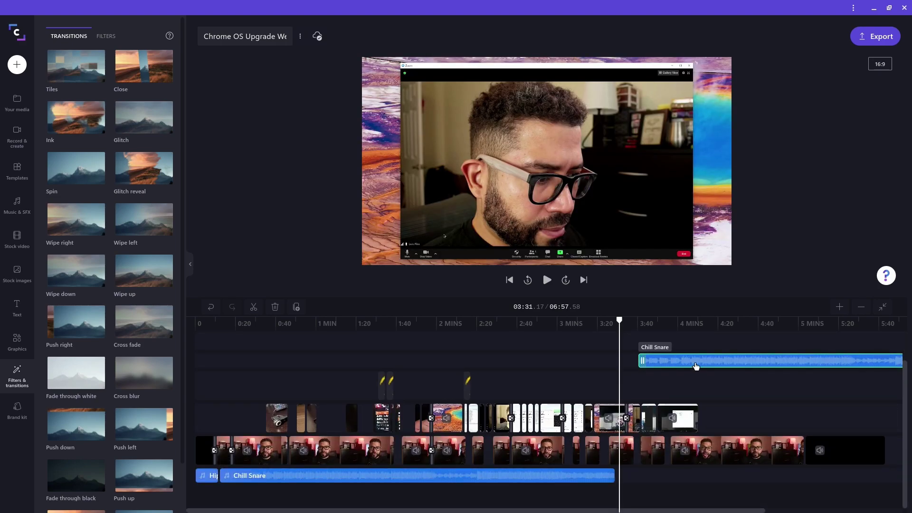
left_click_drag(696, 365, 680, 479)
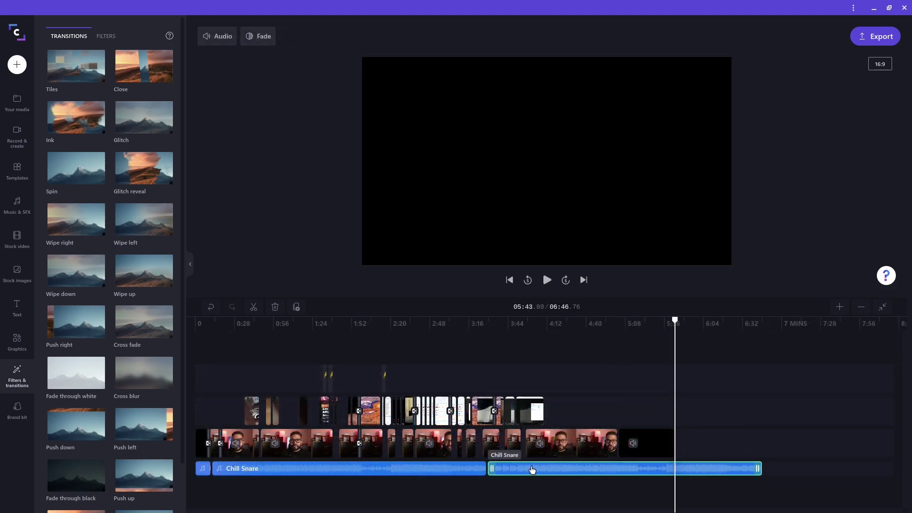
left_click_drag(758, 470, 618, 483)
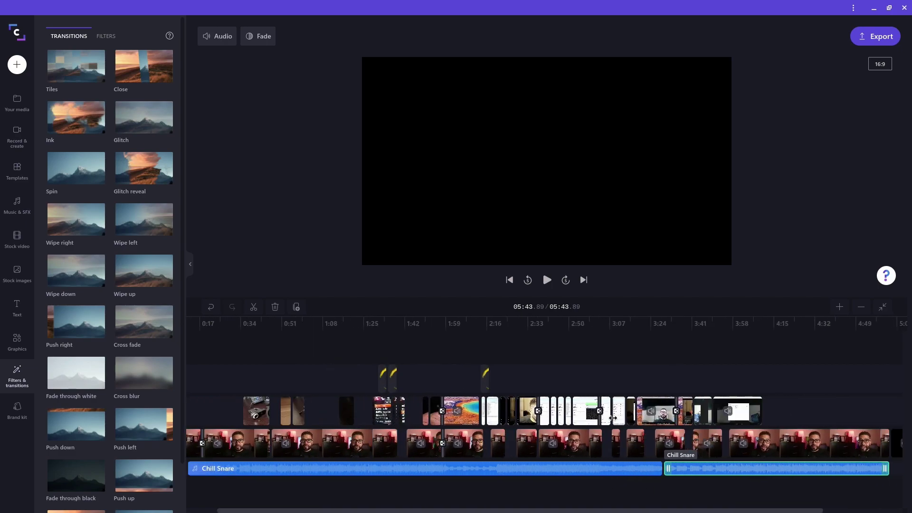
scroll(614, 421, "right", 3)
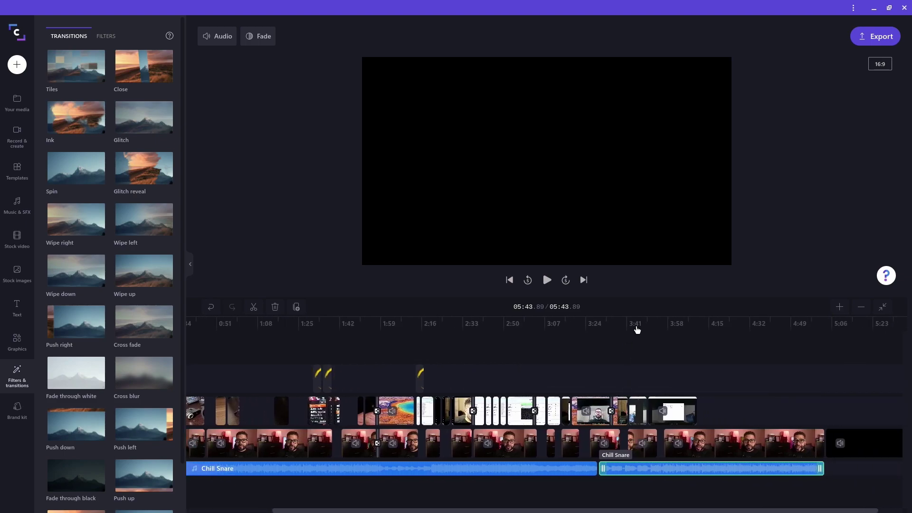
Step: Export the video as Chrome OS Upgrade Webcam.mp4 into the Downloads folder
left_click(868, 38)
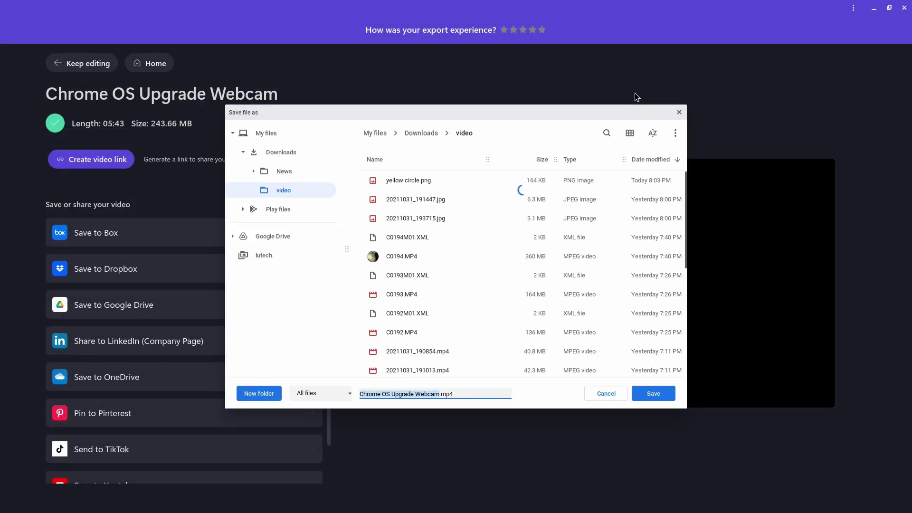
left_click(421, 133)
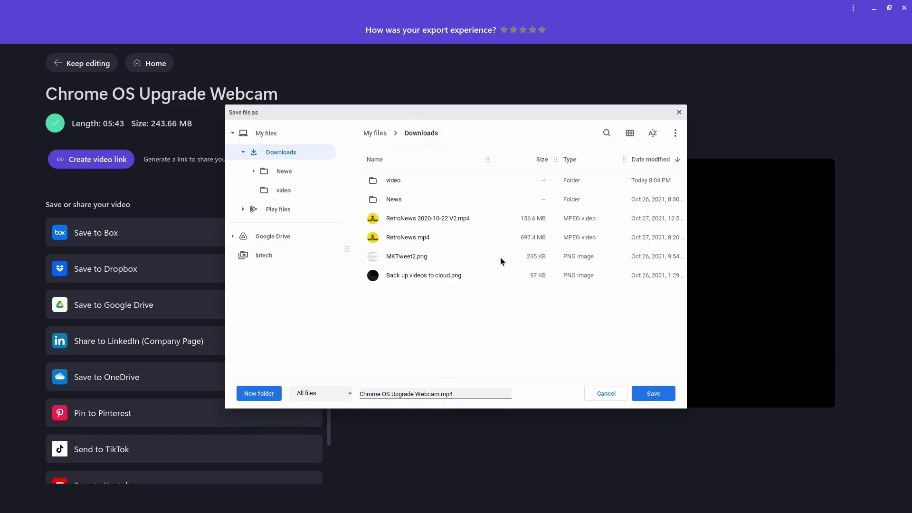
left_click(654, 394)
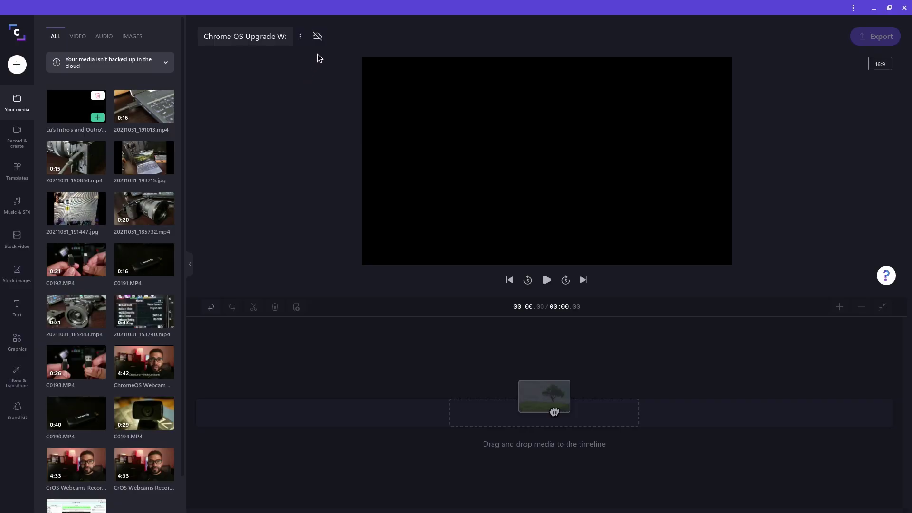
Step: Turn on cloud backup so the project's 17 media files start uploading
left_click(320, 41)
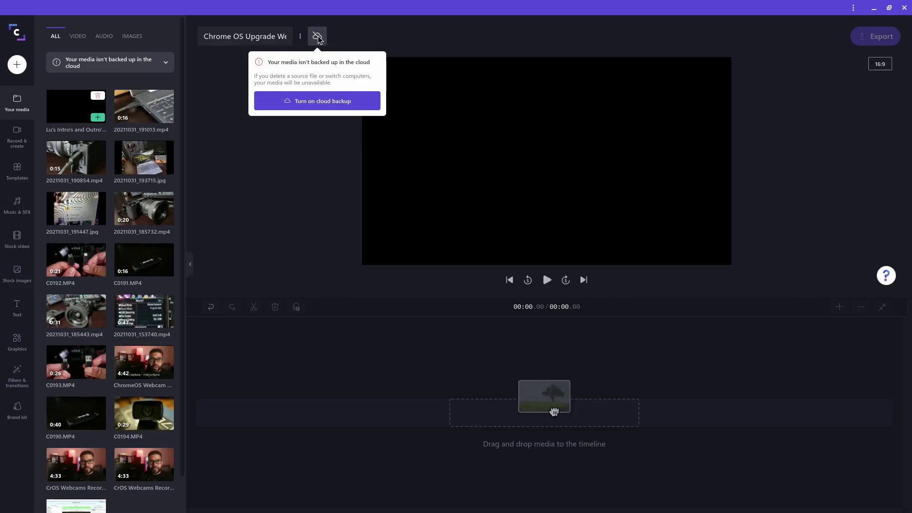
left_click(306, 103)
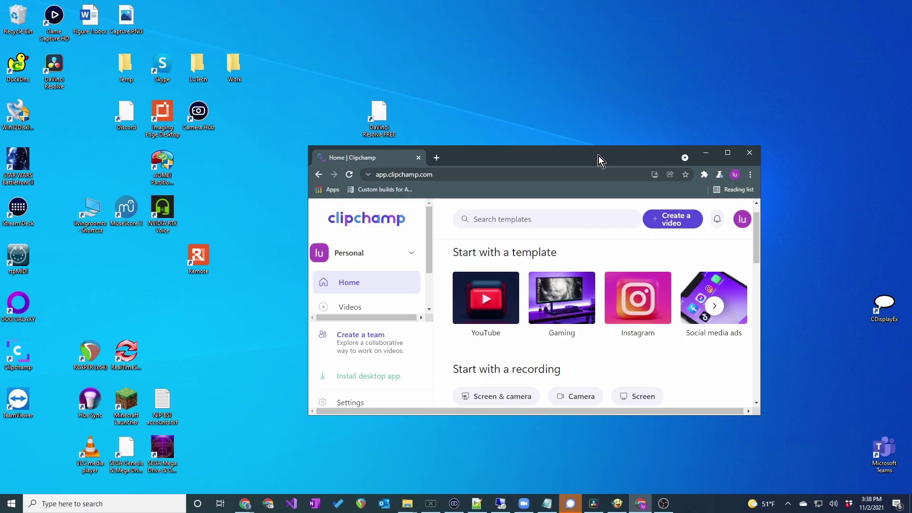
Step: Maximize the browser and open the Chrome OS Upgrade Webcam Take 3 project from Your videos
double_click(599, 156)
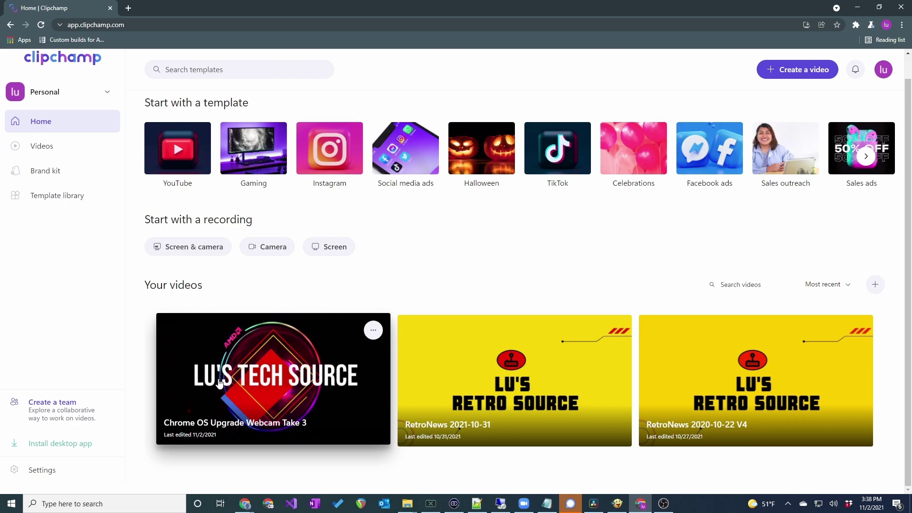
left_click(309, 375)
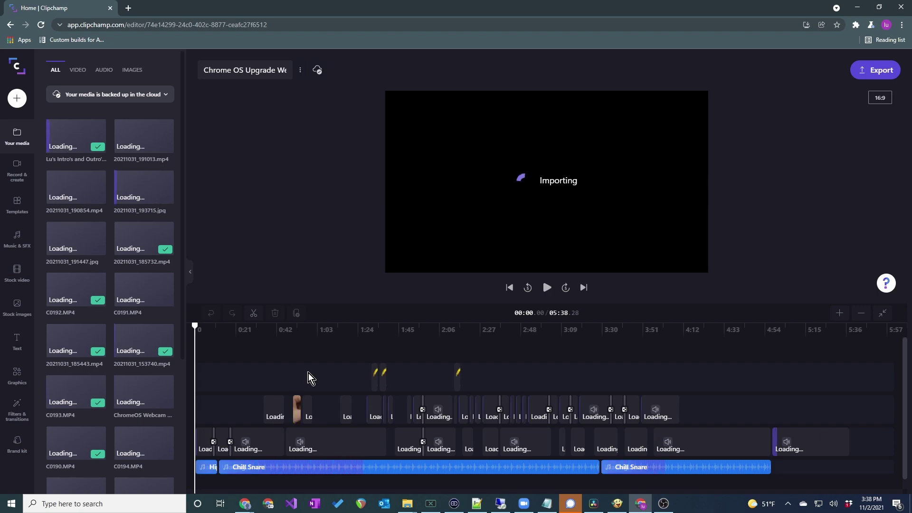
mouse_move(101, 136)
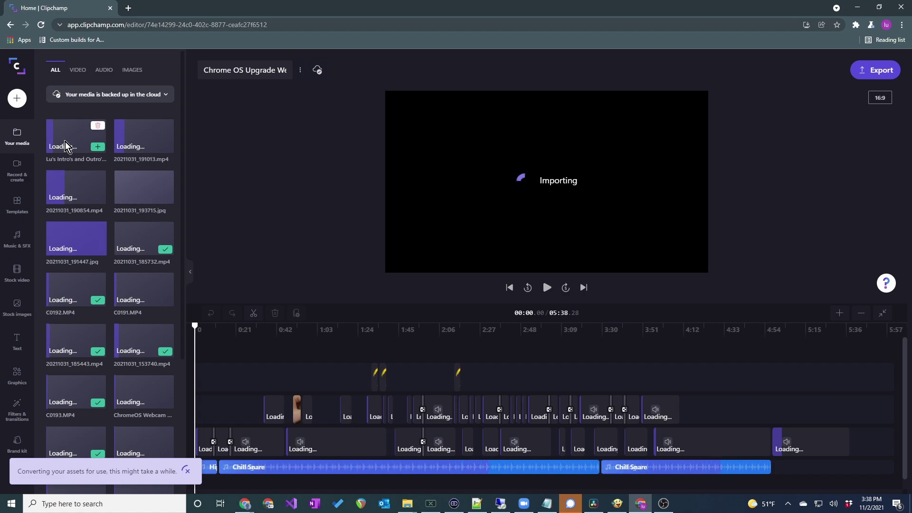